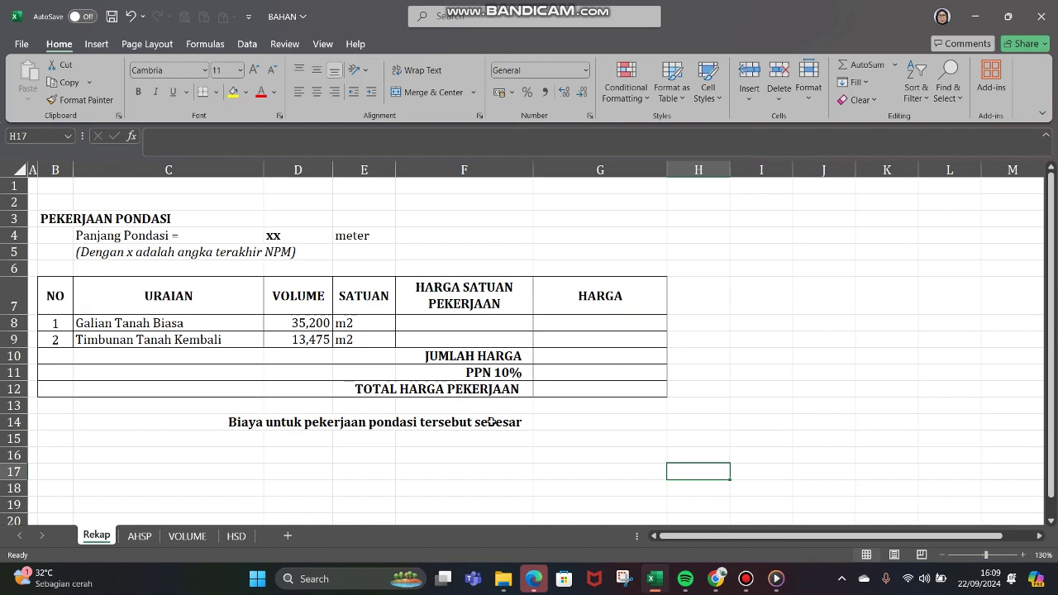
Clear the volume values of Galian Tanah Biasa and Timbunan Tanah Kembali in D8:D9 of the Rekap sheet
left_click(512, 250)
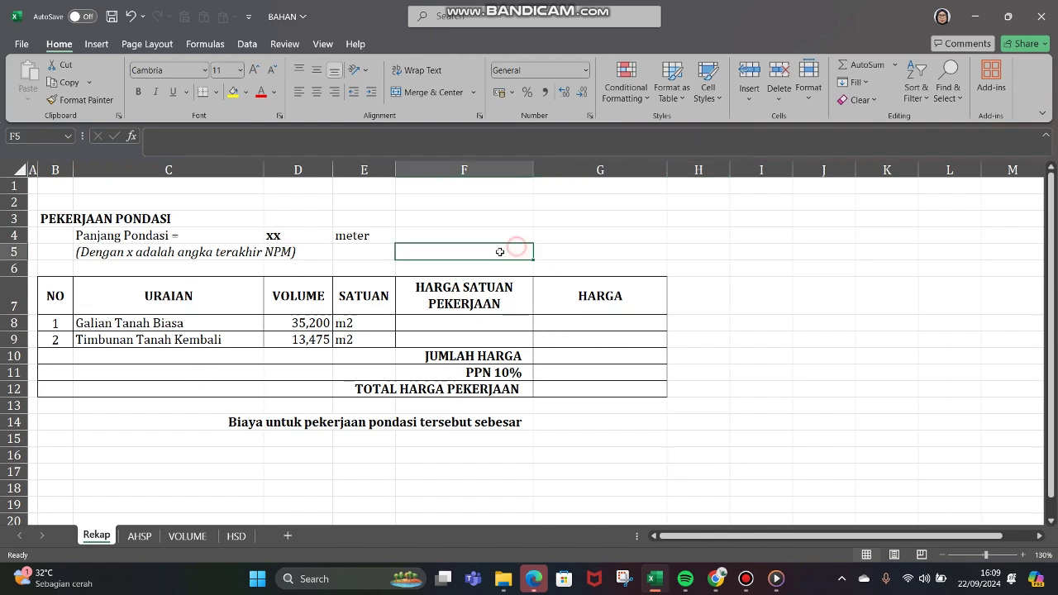
left_click_drag(308, 324, 308, 340)
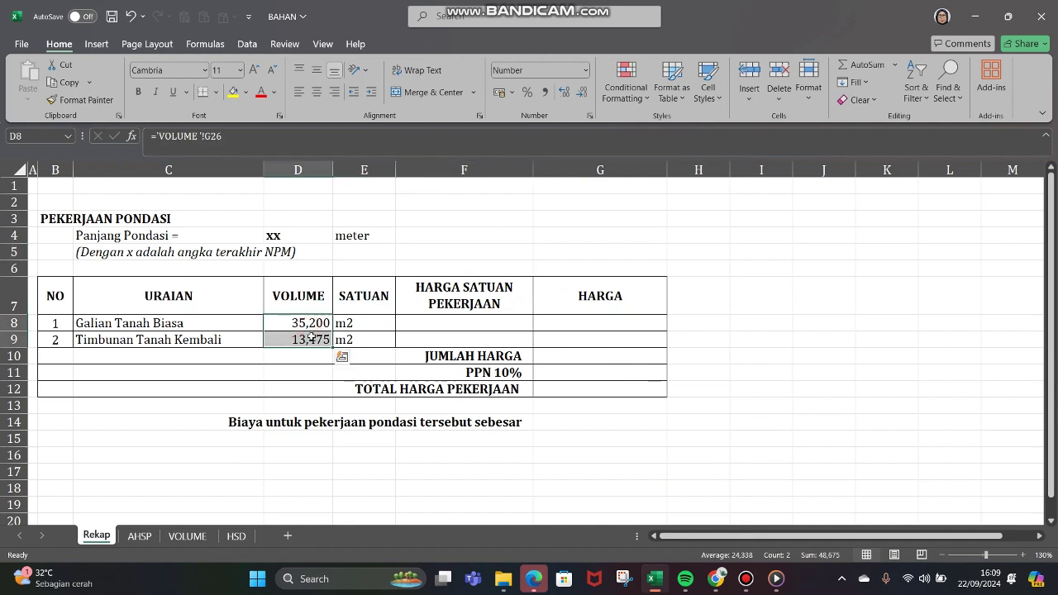
key("Delete")
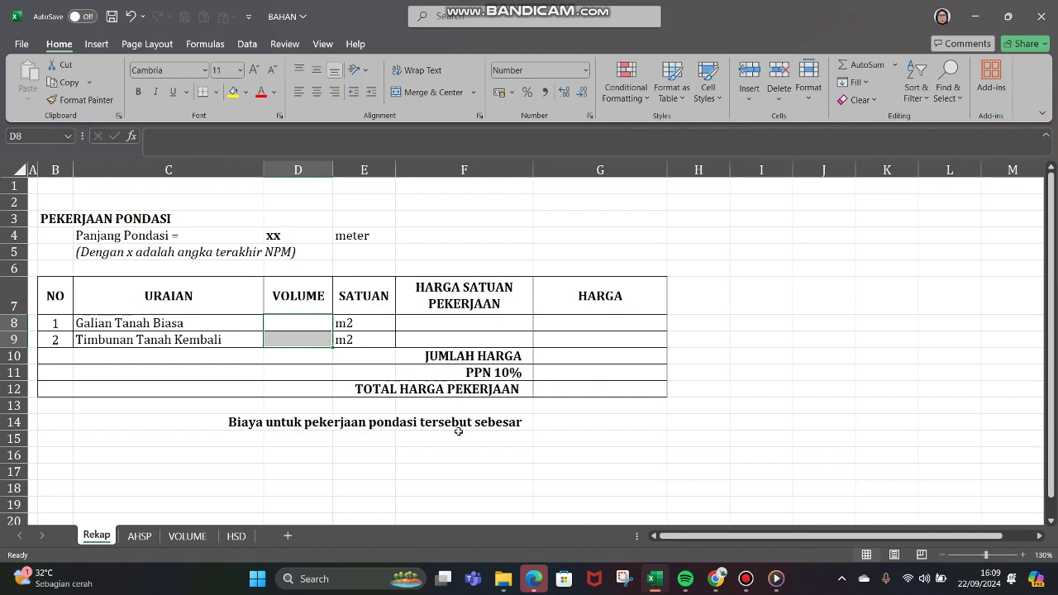
left_click(185, 424)
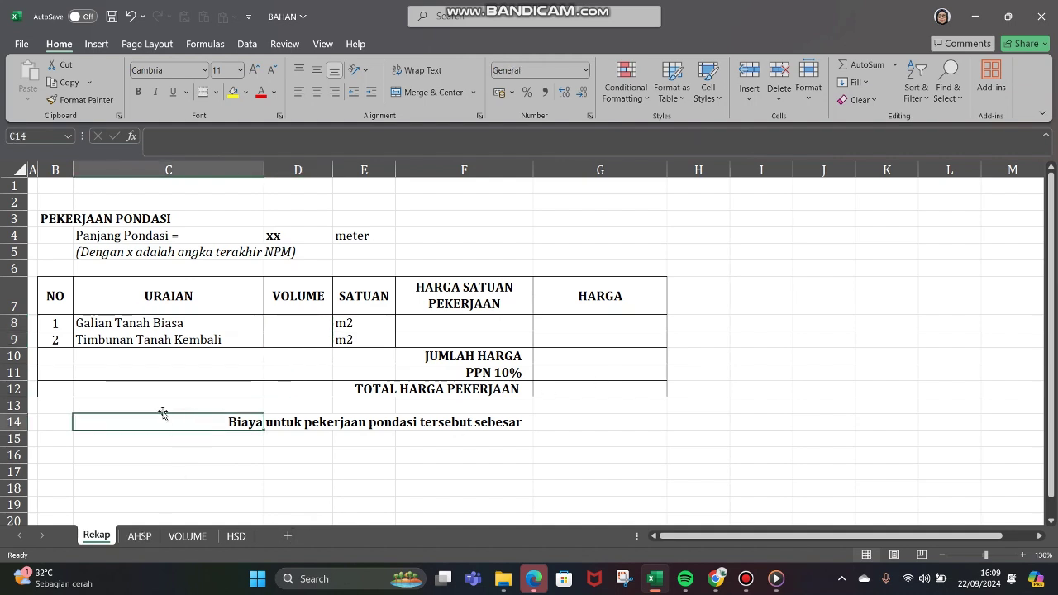
Clear the volume results of both foundation work items in G26:G27 on the VOLUME sheet
left_click(237, 536)
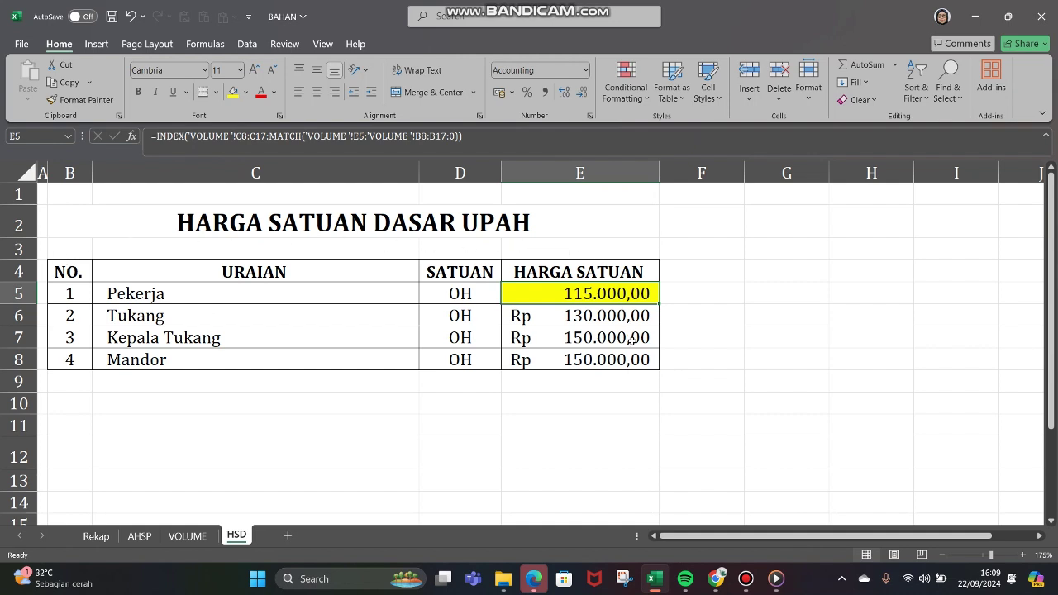
left_click(515, 403)
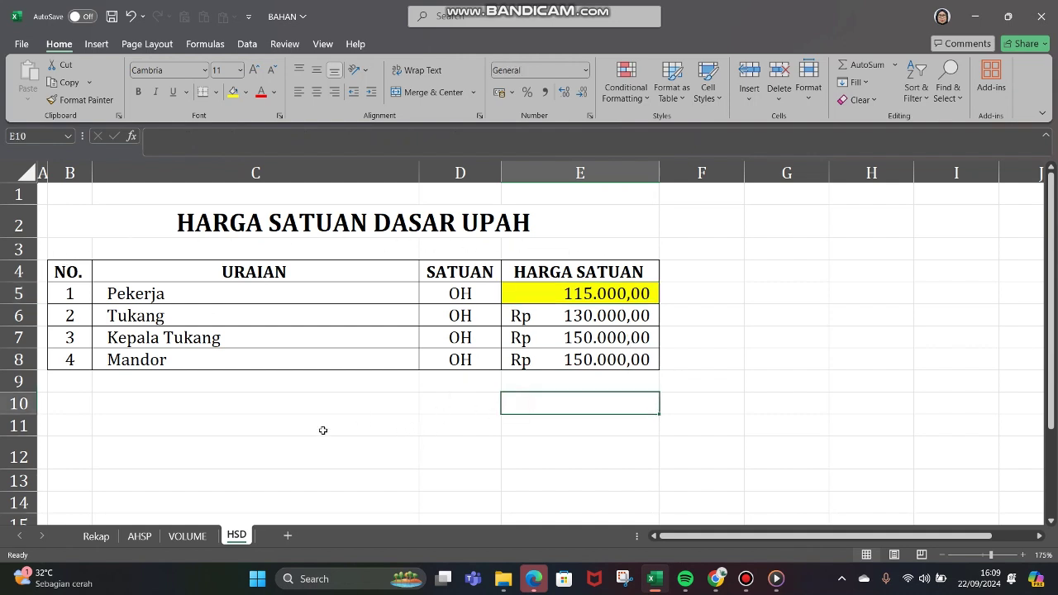
left_click(188, 536)
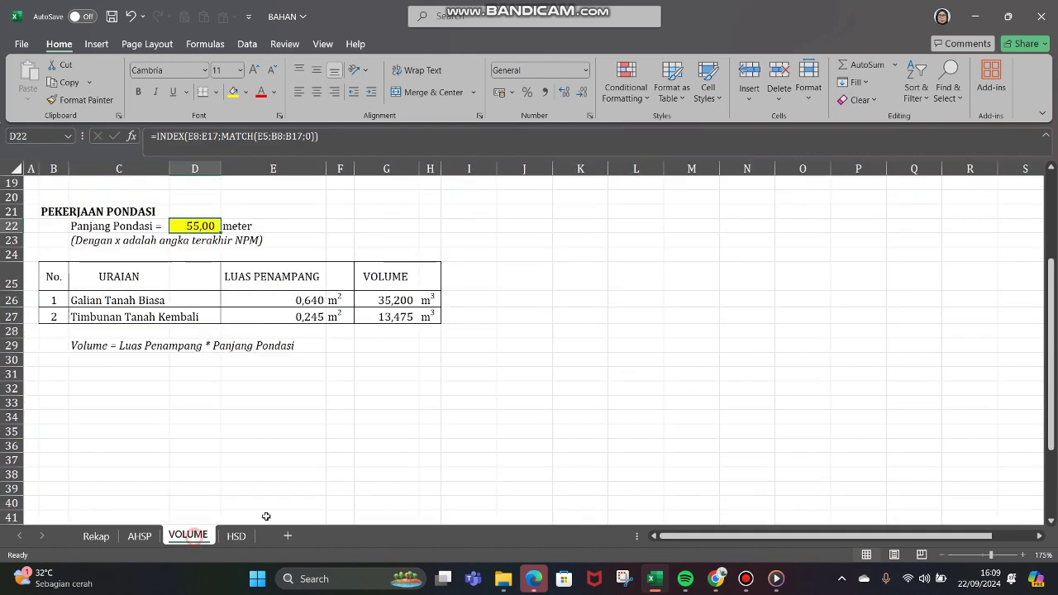
left_click(430, 388)
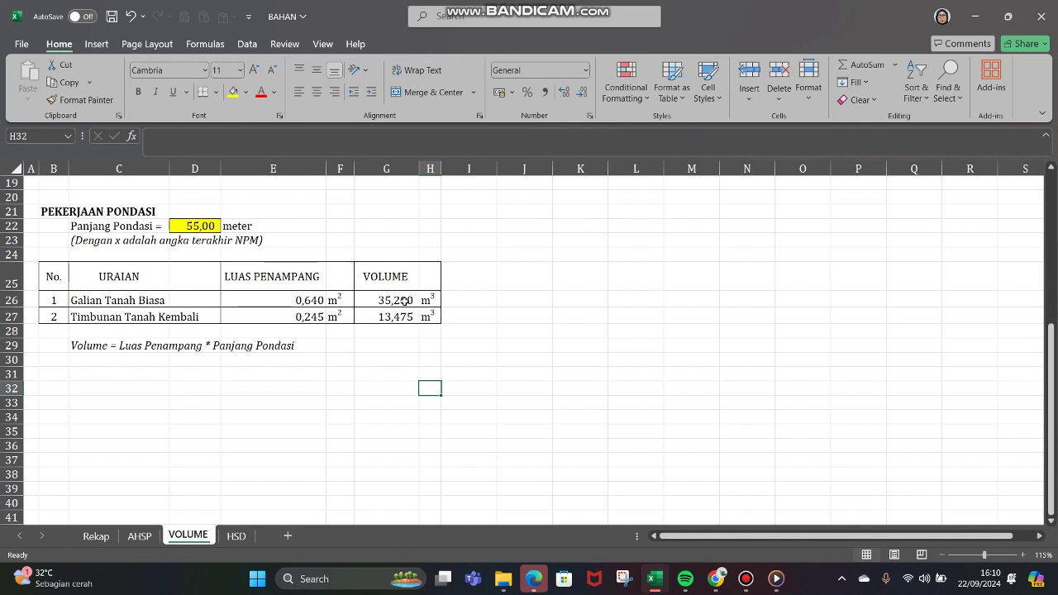
left_click_drag(402, 301, 403, 316)
key("Delete")
left_click(362, 343)
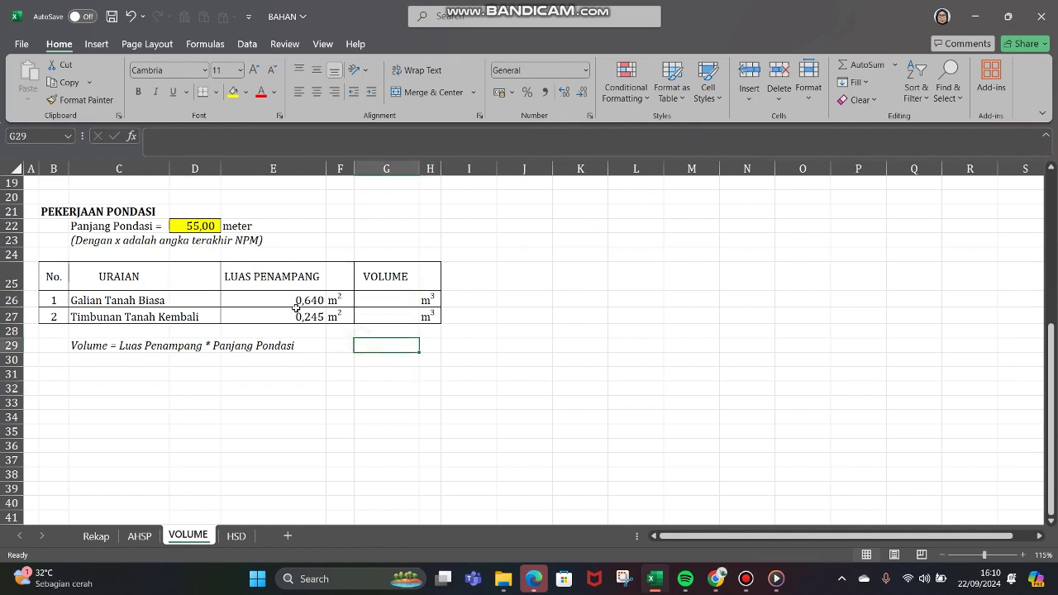
Calculate the Galian Tanah Biasa volume in G26 by multiplying its cross-section area E26 by the foundation length D22
left_click(295, 299)
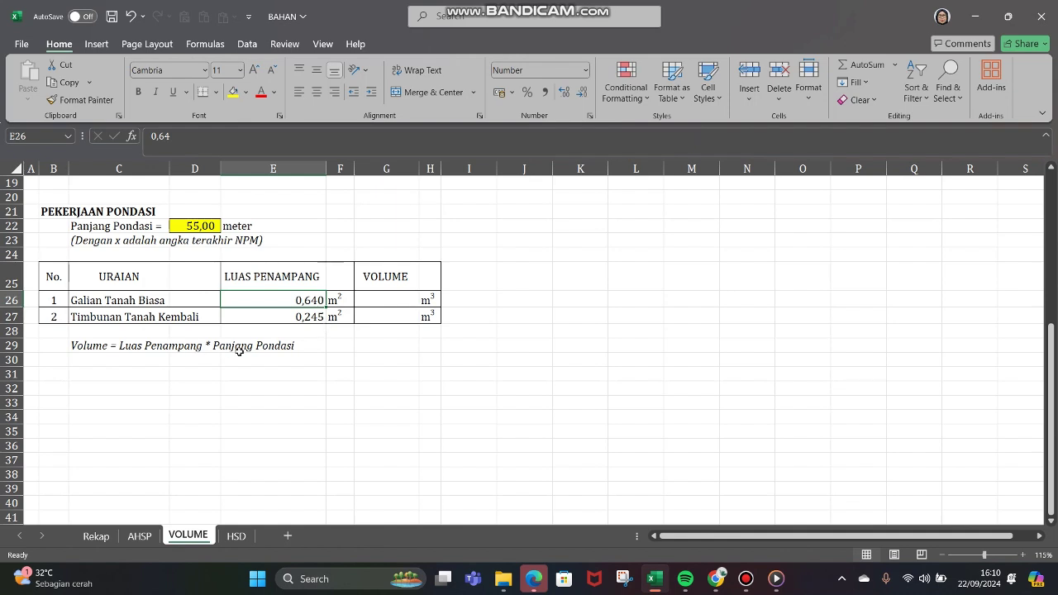
left_click(340, 360)
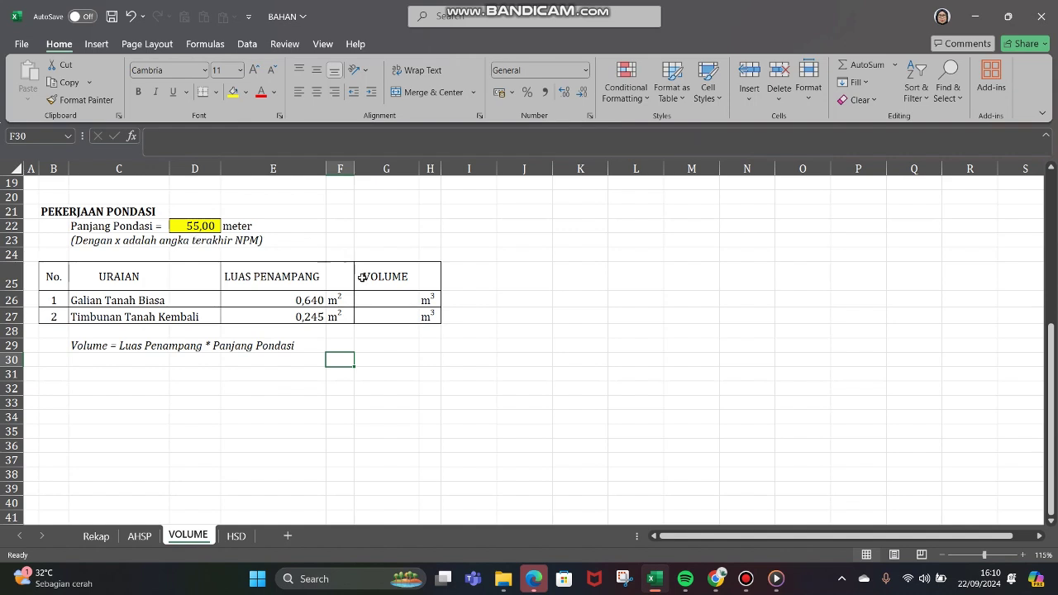
left_click(383, 305)
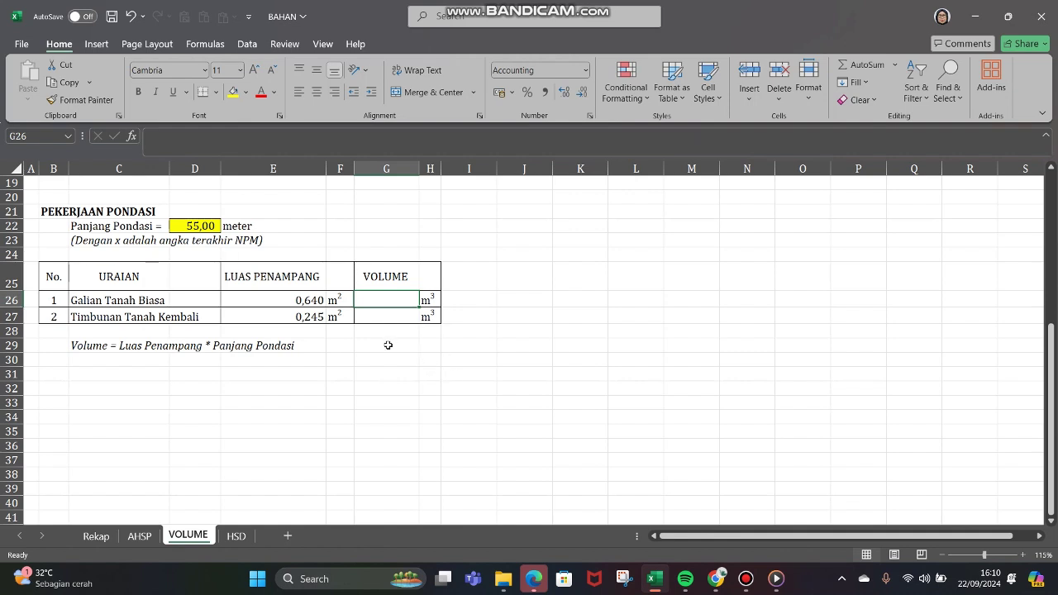
type("=")
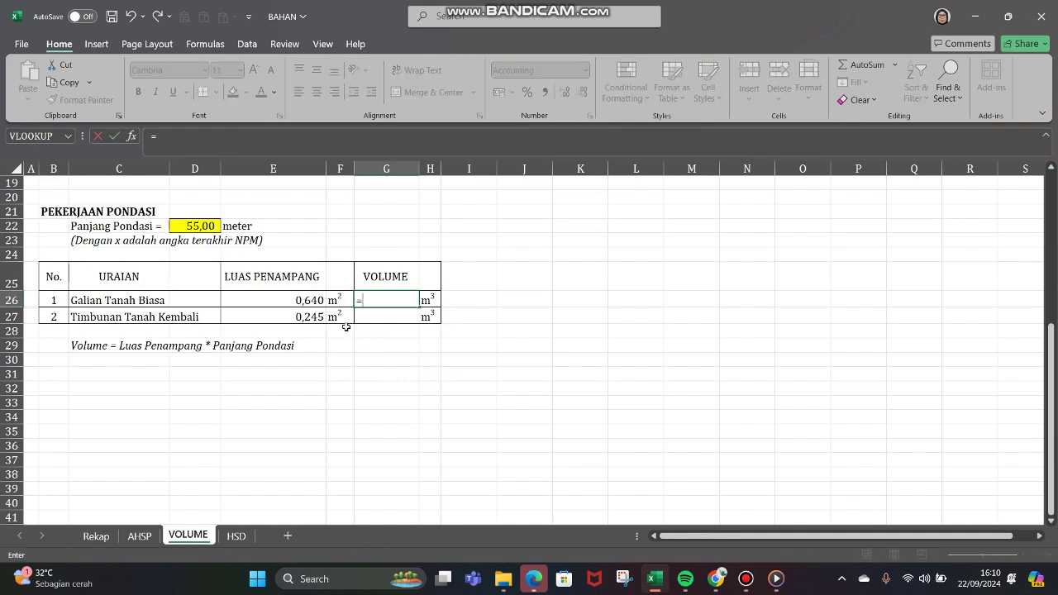
left_click(307, 300)
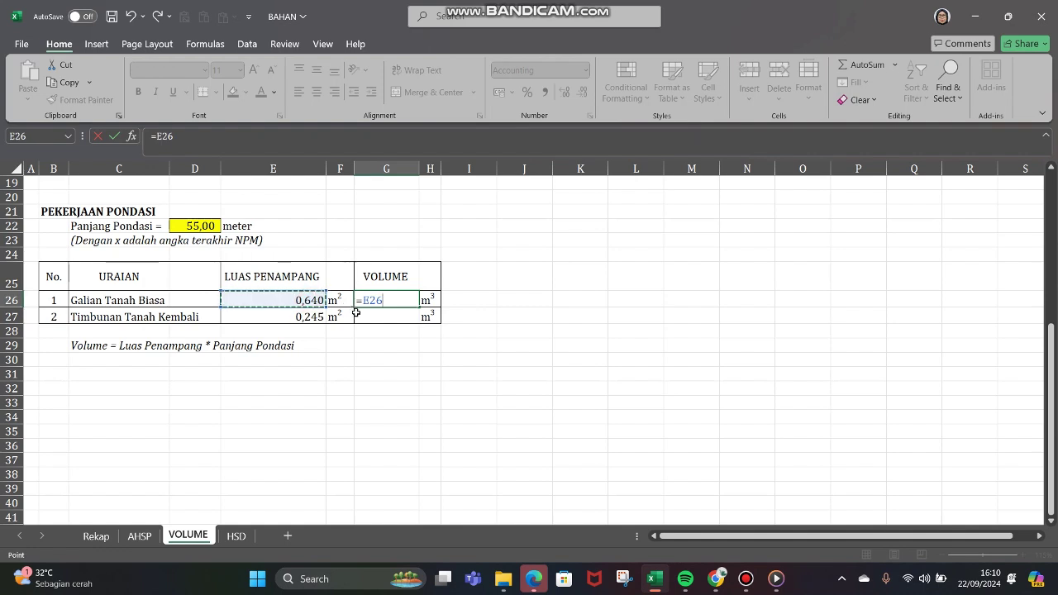
type("*")
left_click(207, 226)
key("Return")
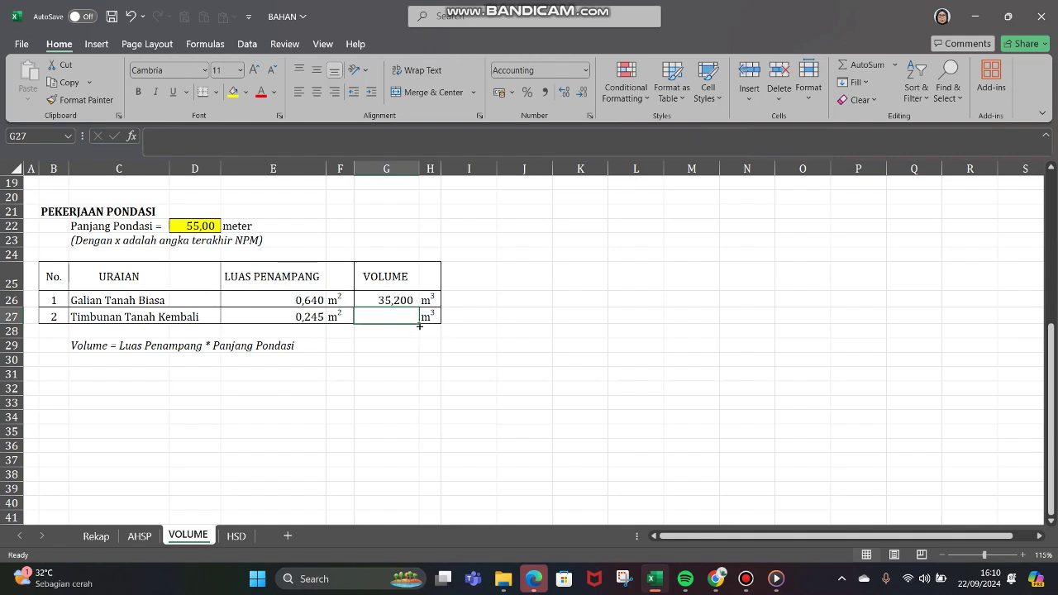
Calculate the Timbunan Tanah Kembali volume in G27 as cross-section area E27 times foundation length D22
type("=")
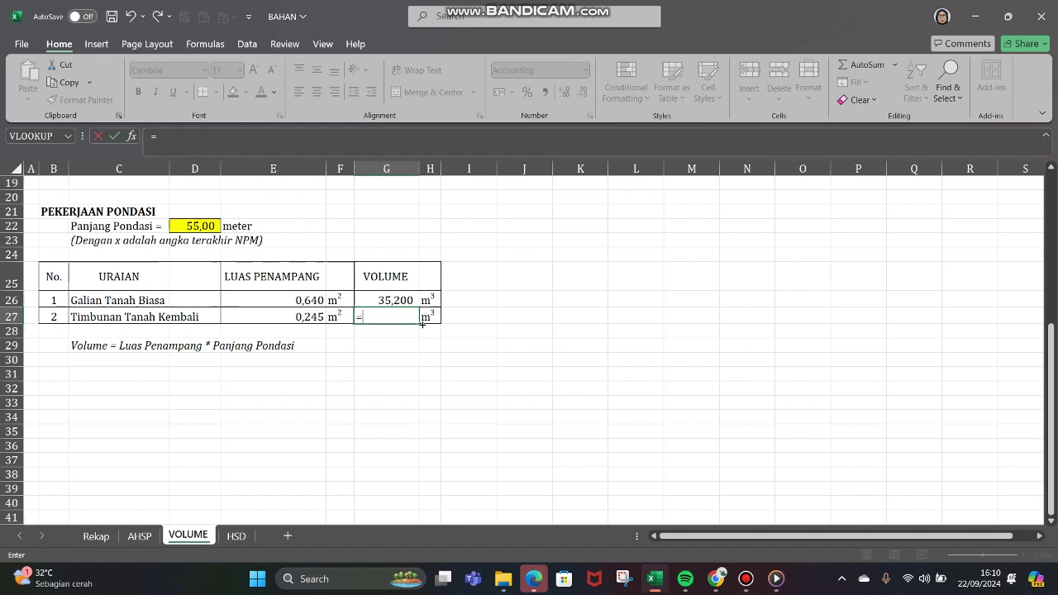
left_click(316, 314)
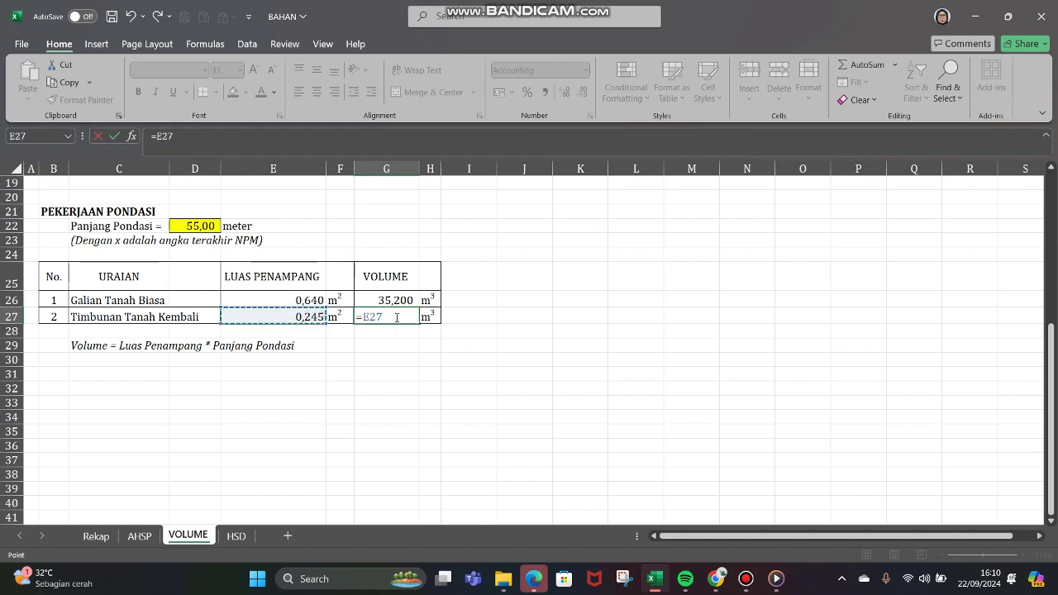
type("*")
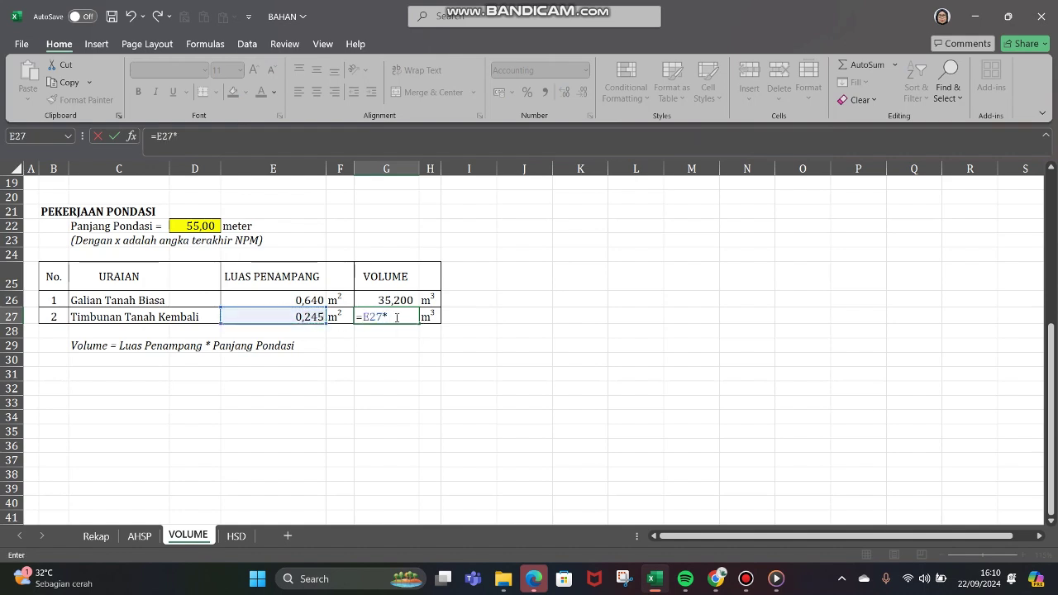
left_click(203, 227)
key("Return")
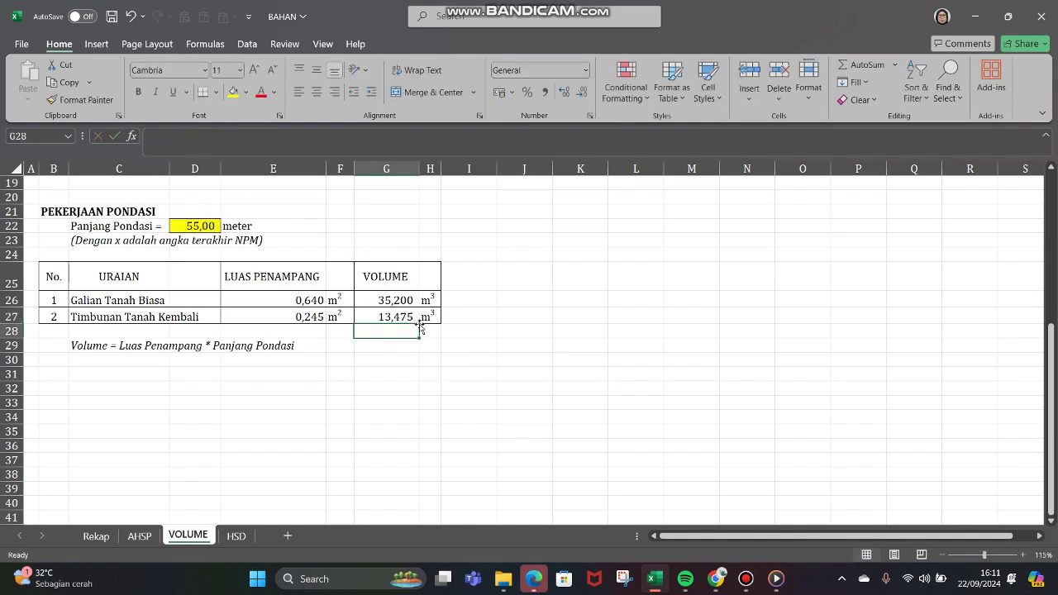
left_click(422, 358)
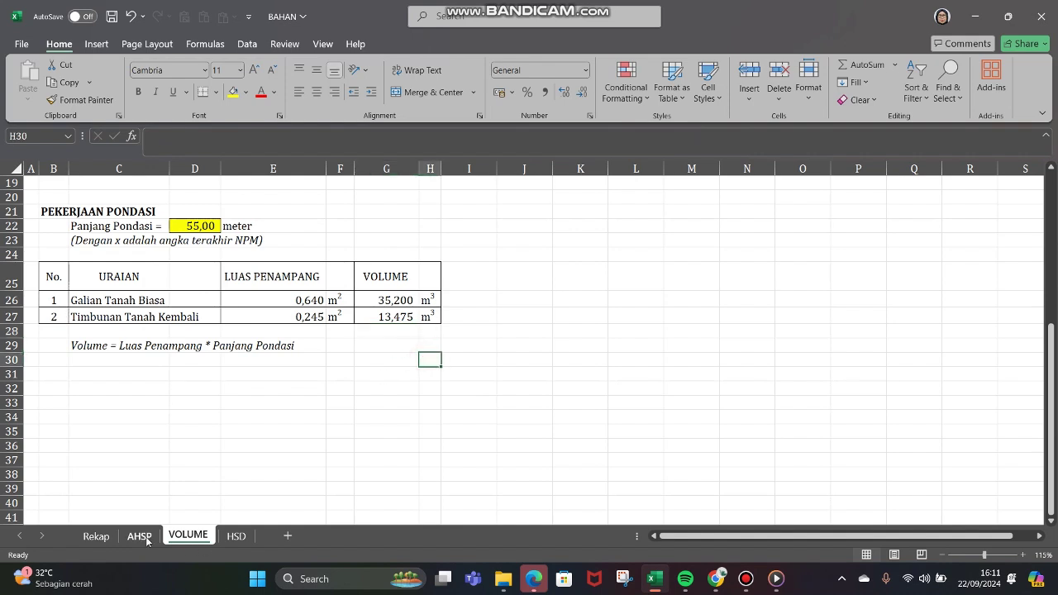
On the AHSP sheet, clear the manual excavation table's unit prices in E6:E7 and its amounts and totals in F6:F10
left_click(145, 537)
scroll(460, 408, "up", 5)
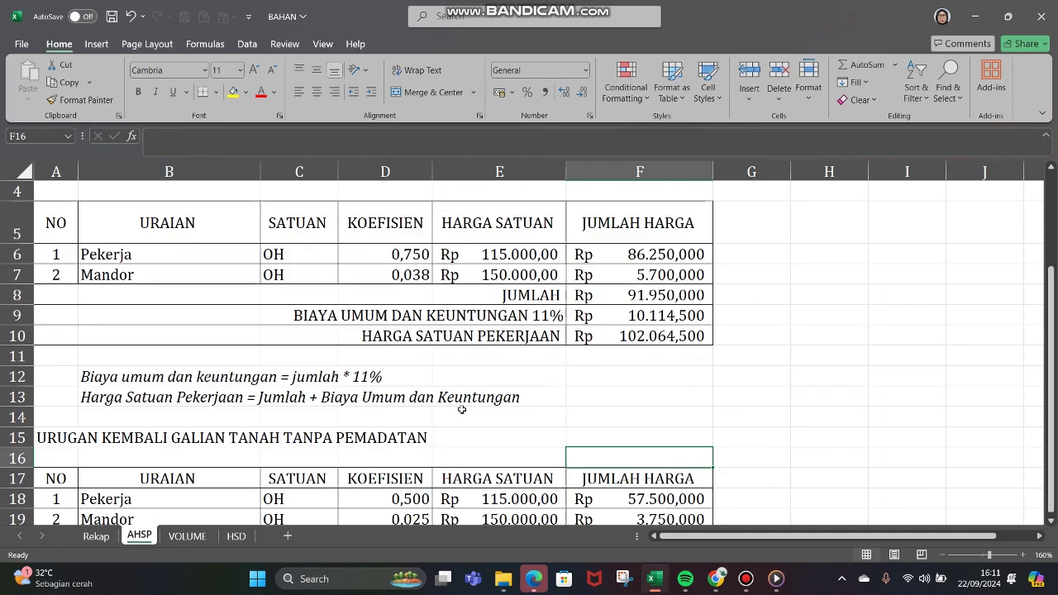
scroll(479, 388, "up", 1)
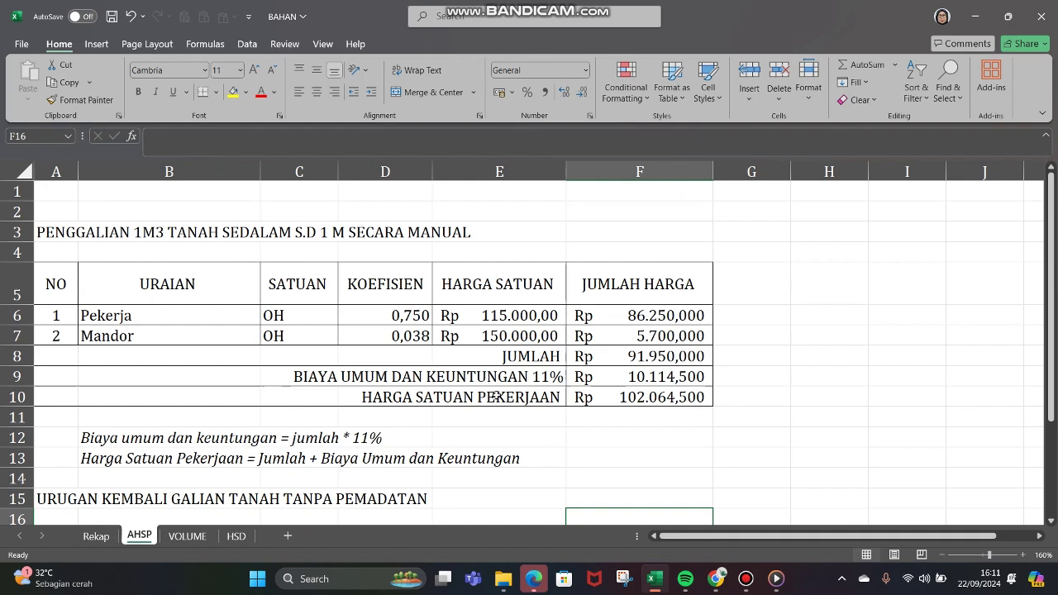
scroll(496, 356, "down", 2)
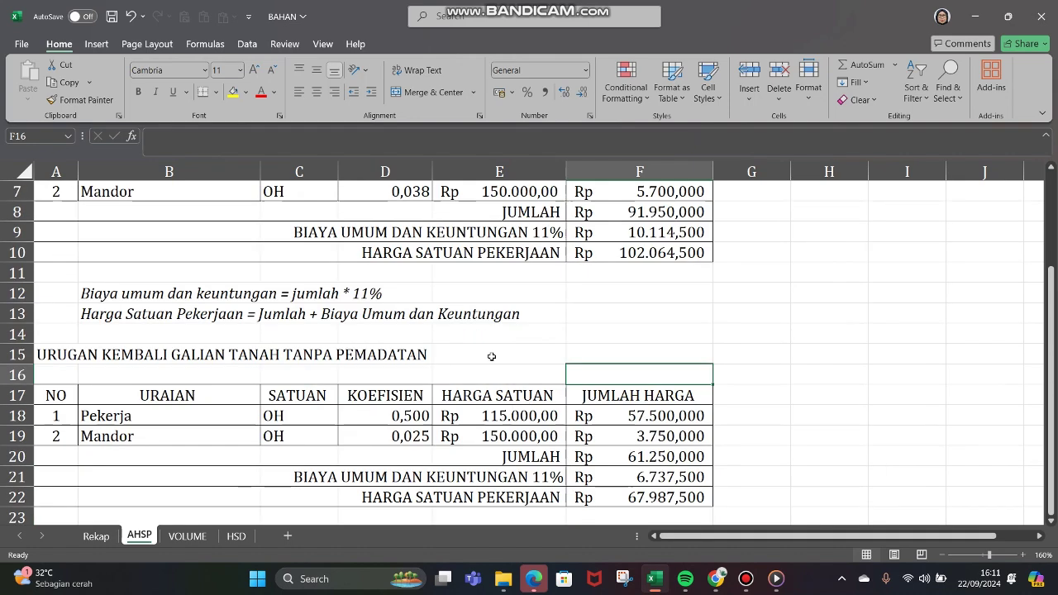
scroll(491, 357, "up", 1)
scroll(490, 357, "up", 1)
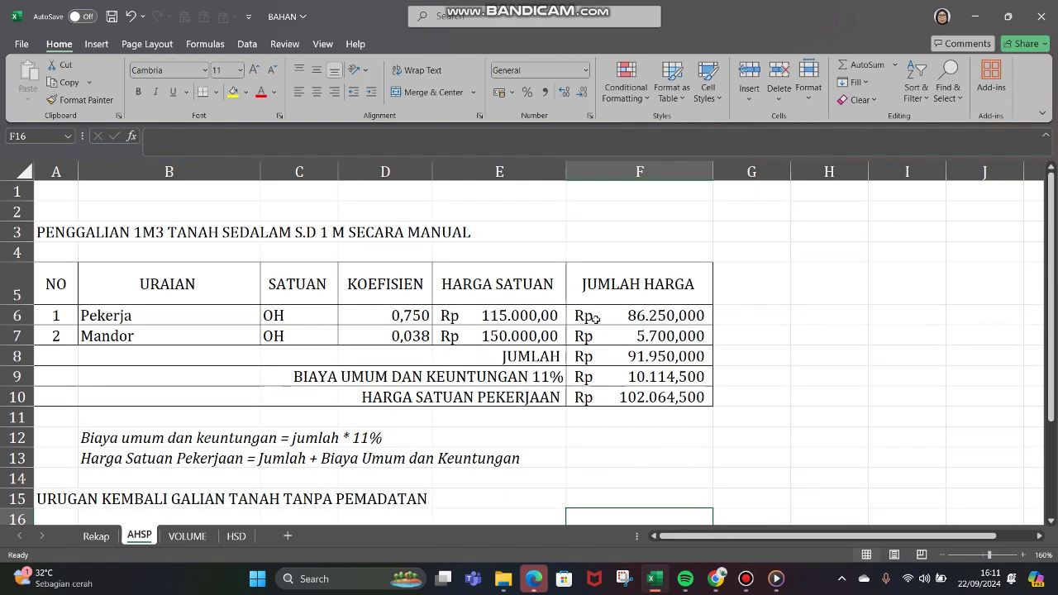
left_click(527, 316)
left_click_drag(527, 316, 527, 336)
key("Delete")
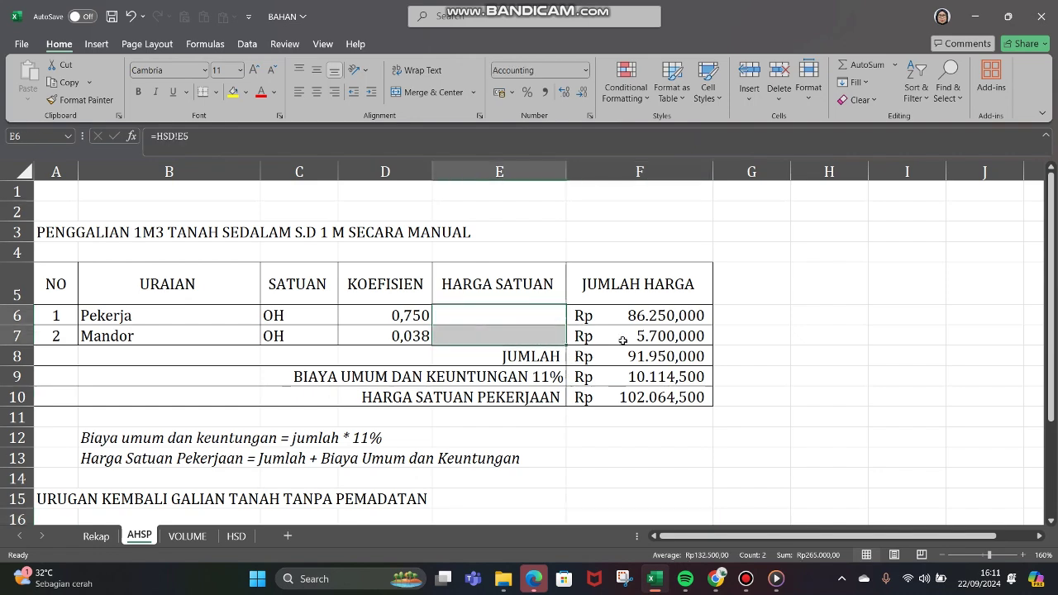
left_click_drag(644, 318, 652, 398)
key("Delete")
left_click(609, 437)
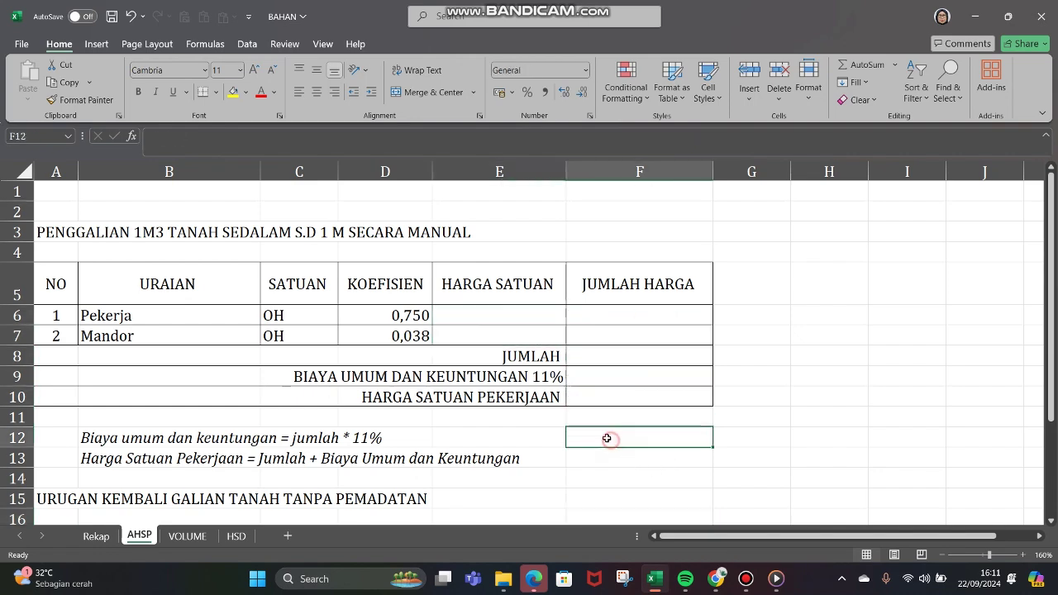
Clear the backfill table's unit prices in E18:E19 and its amounts and totals in F18:F22
scroll(537, 372, "down", 3)
left_click(543, 355)
left_click_drag(543, 355, 544, 374)
key("Delete")
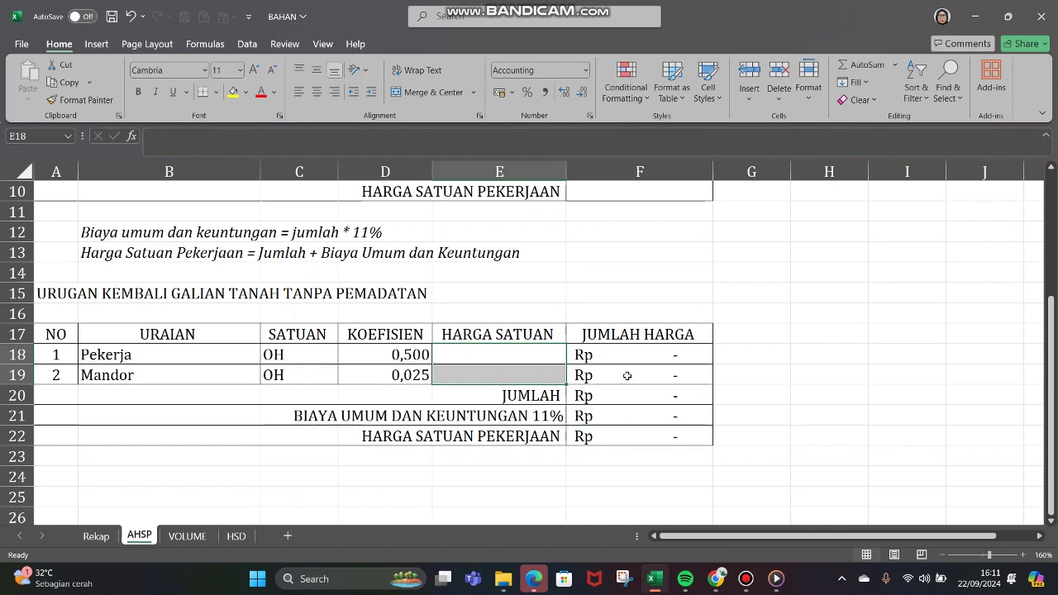
left_click_drag(627, 361, 629, 428)
key("Delete")
scroll(711, 413, "up", 3)
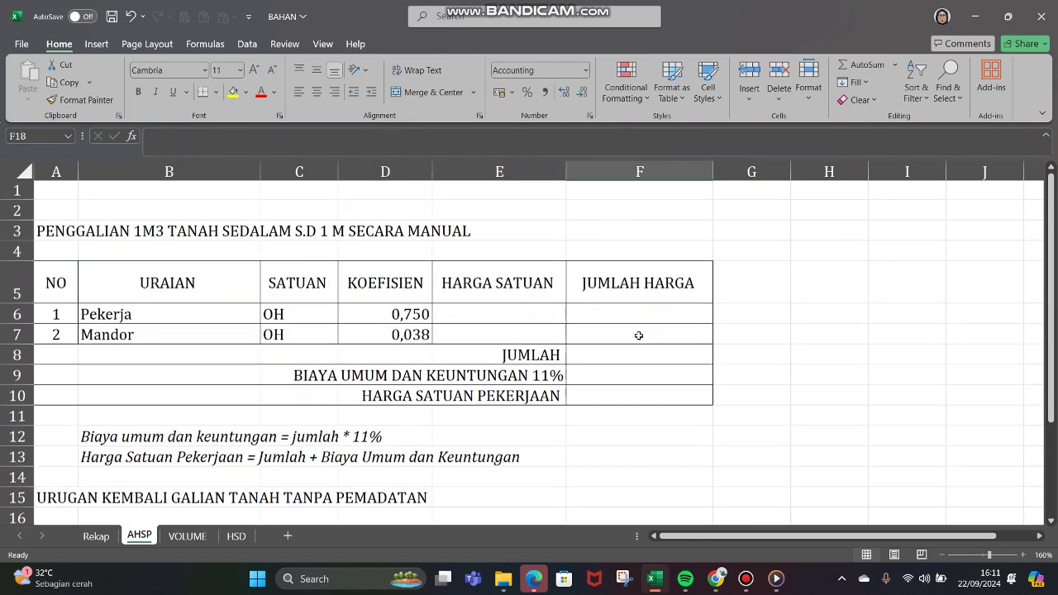
Link the Pekerja unit price in E6 of the manual excavation table to the Pekerja wage in HSD cell E5
left_click(636, 315)
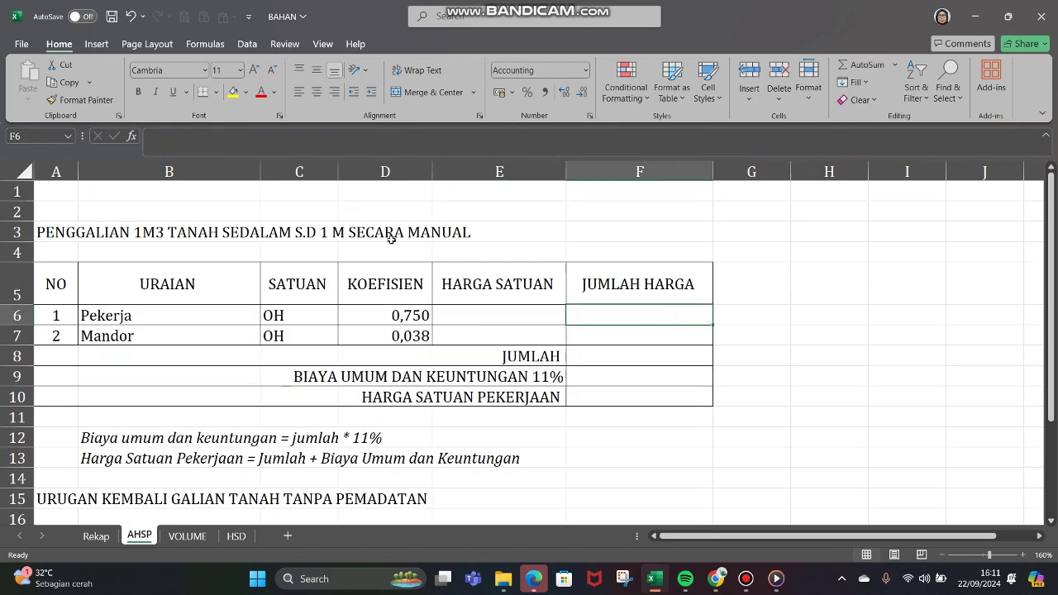
left_click(383, 315)
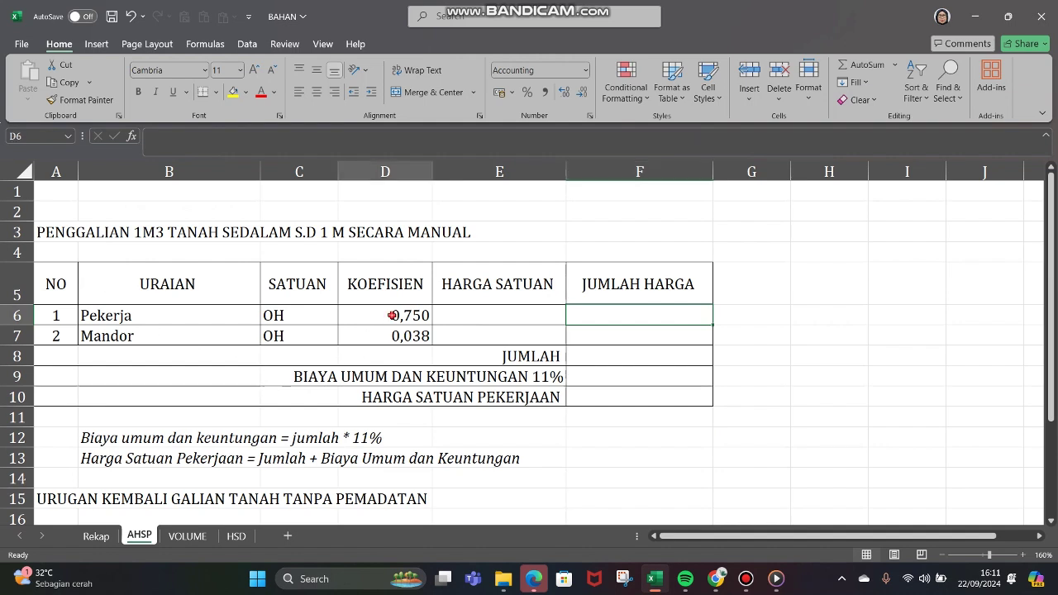
left_click(519, 319)
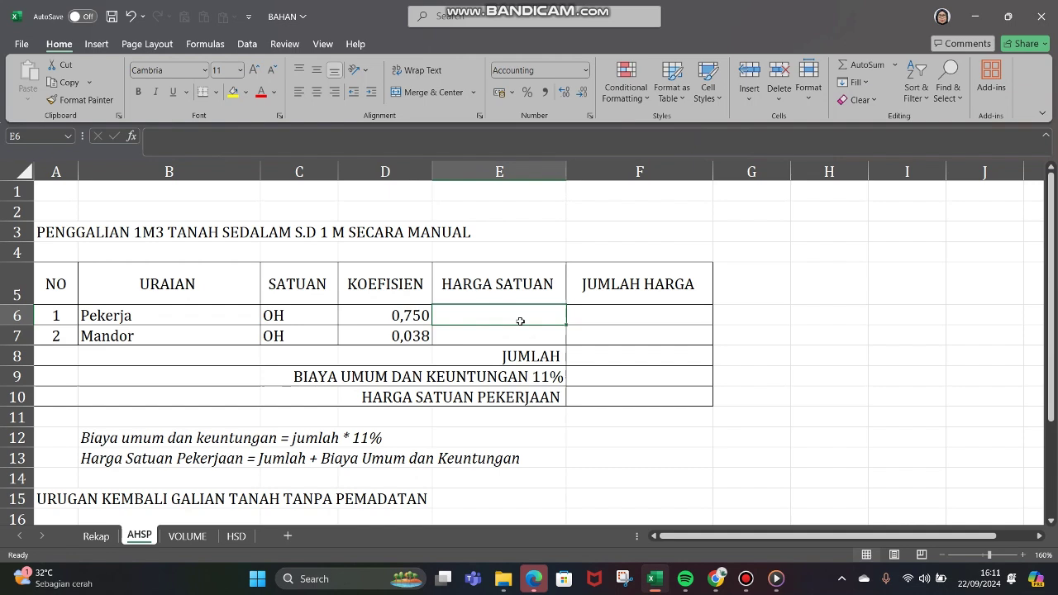
left_click(237, 536)
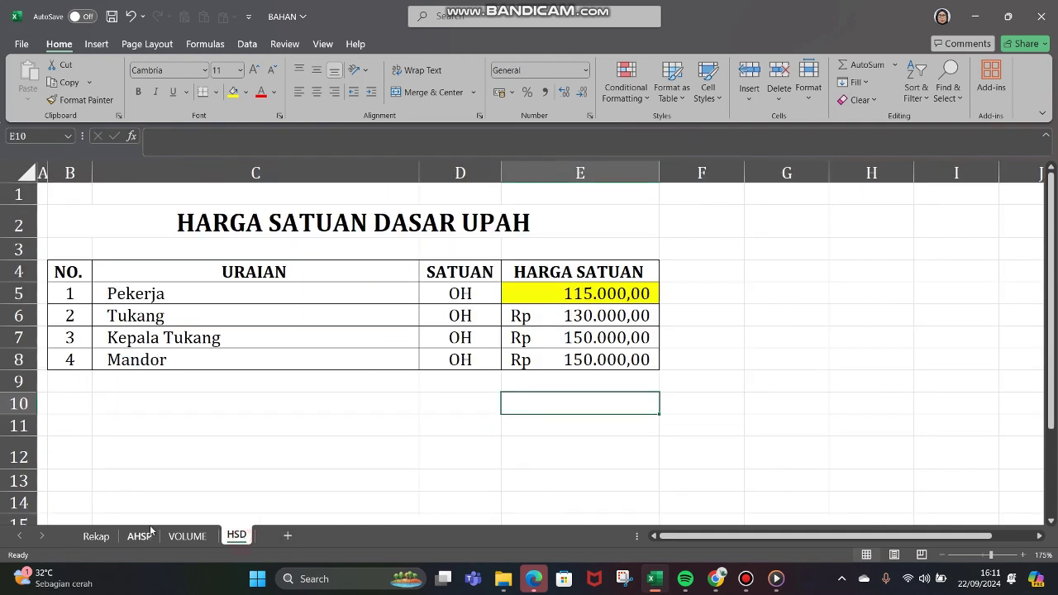
left_click(138, 536)
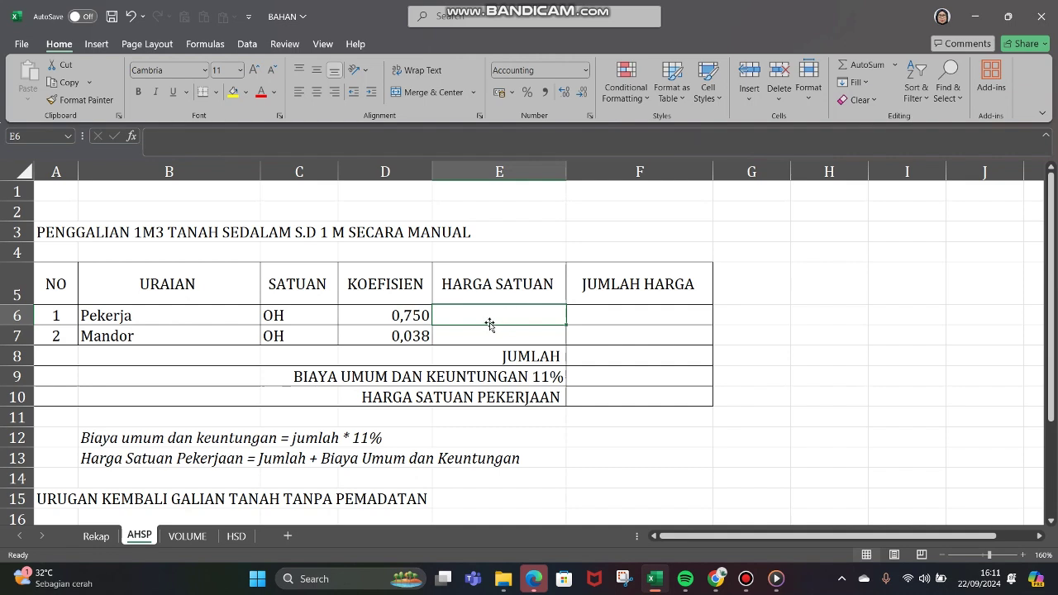
type("=")
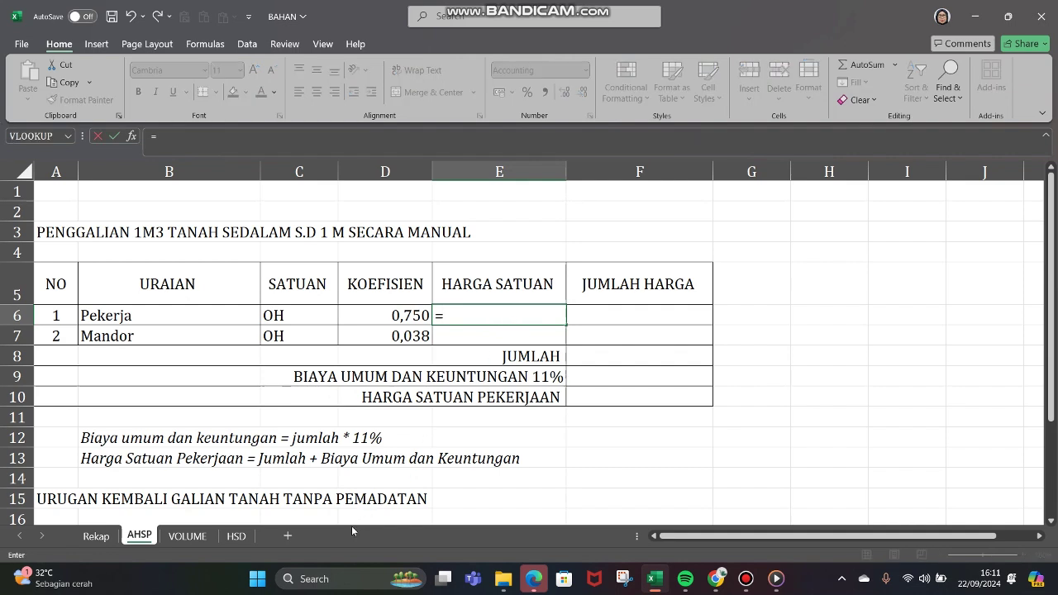
left_click(238, 536)
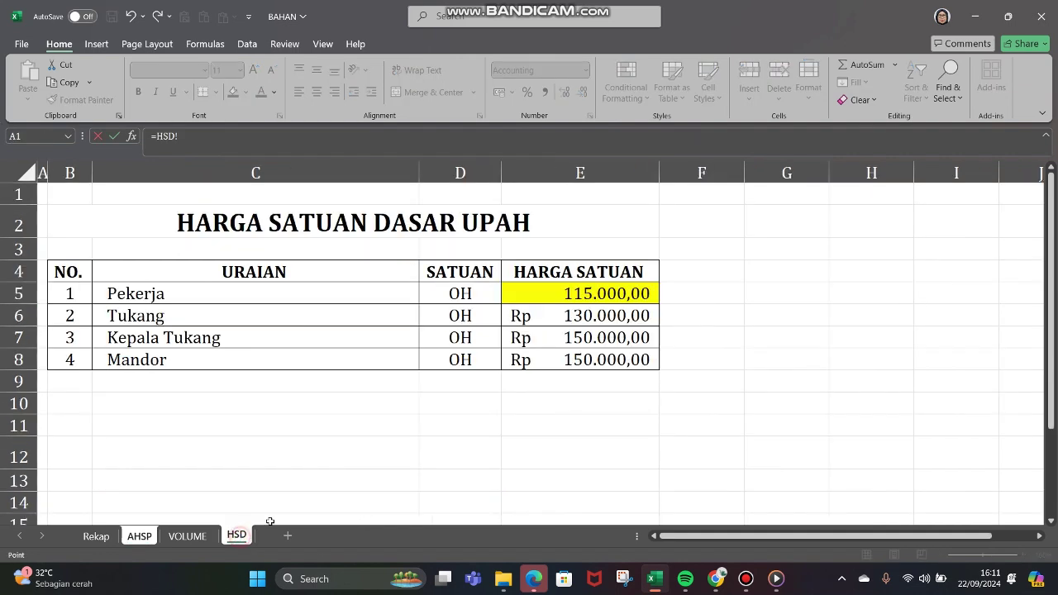
left_click(621, 293)
key("Return")
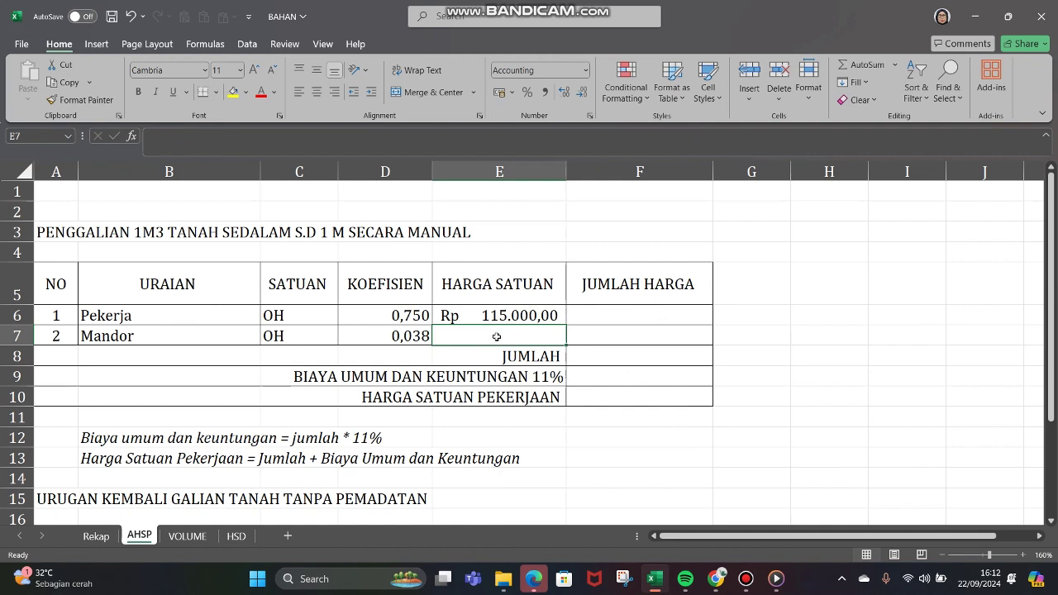
Link the Mandor unit price in E7 to the Mandor wage in HSD cell E8
left_click(238, 537)
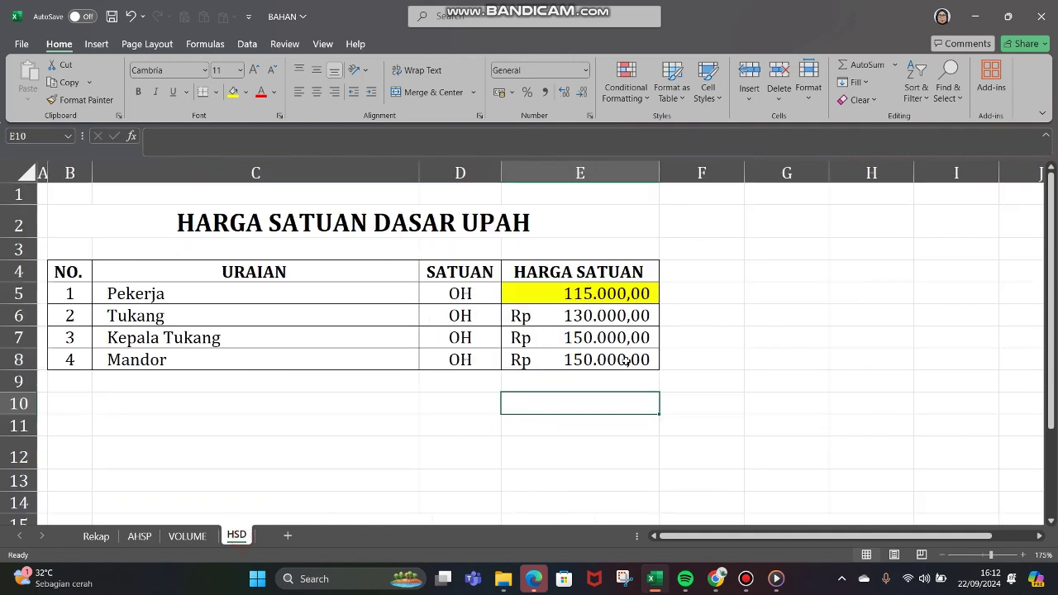
left_click(138, 536)
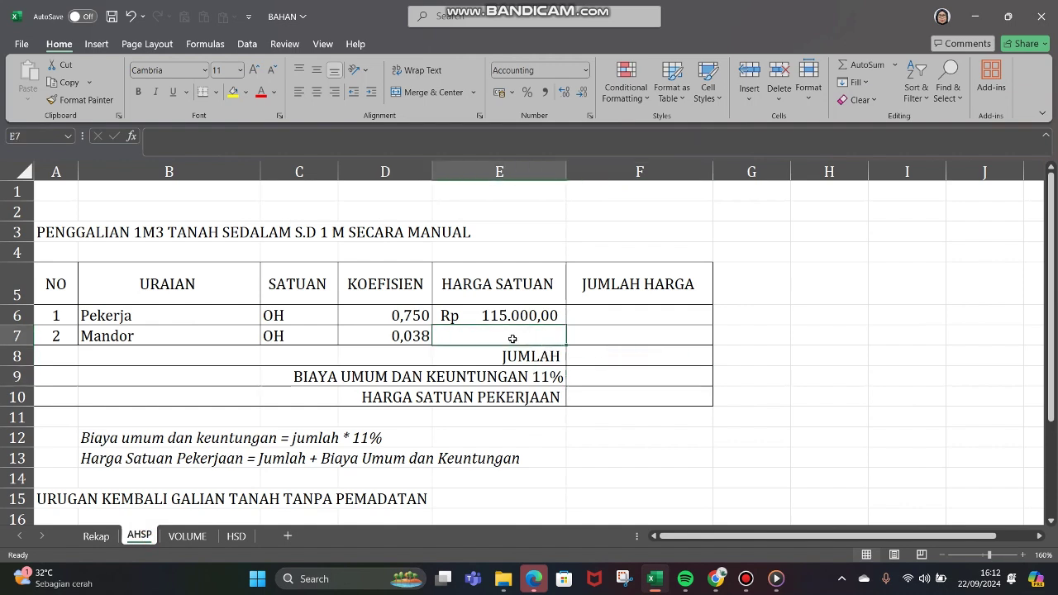
type("=")
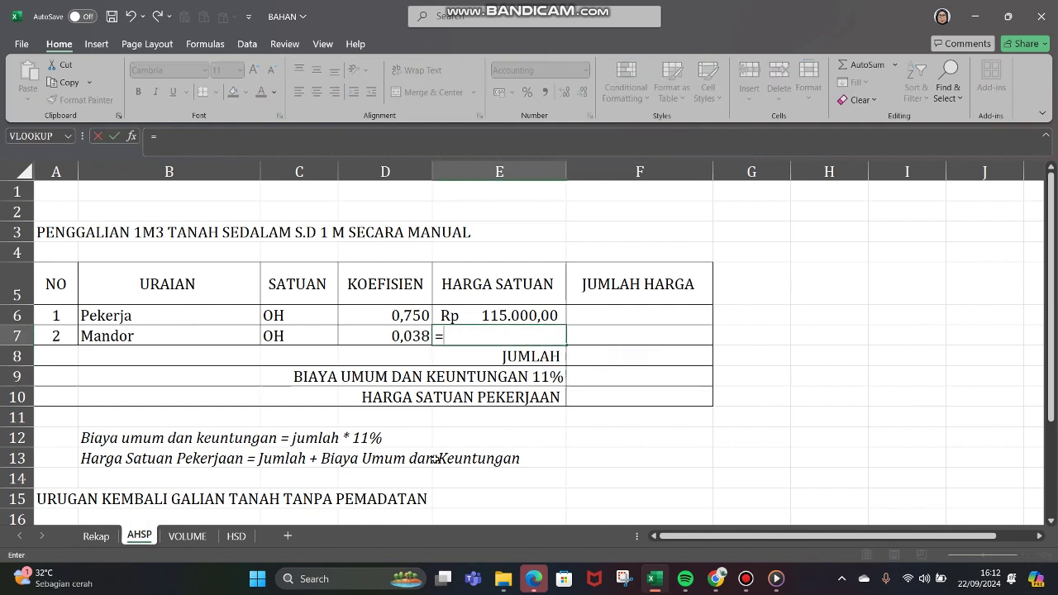
left_click(237, 536)
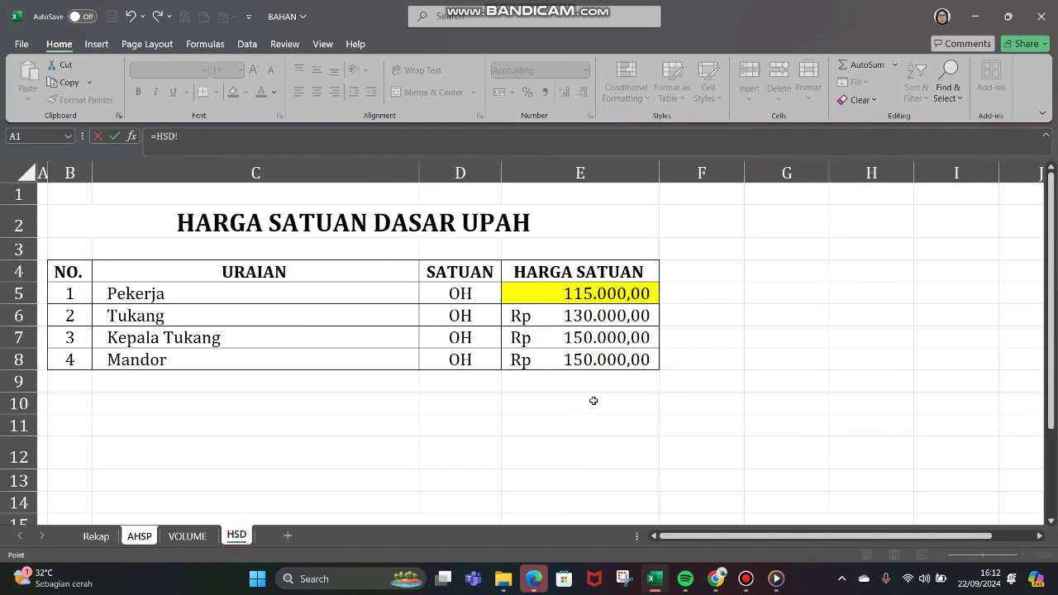
left_click(604, 359)
key("Return")
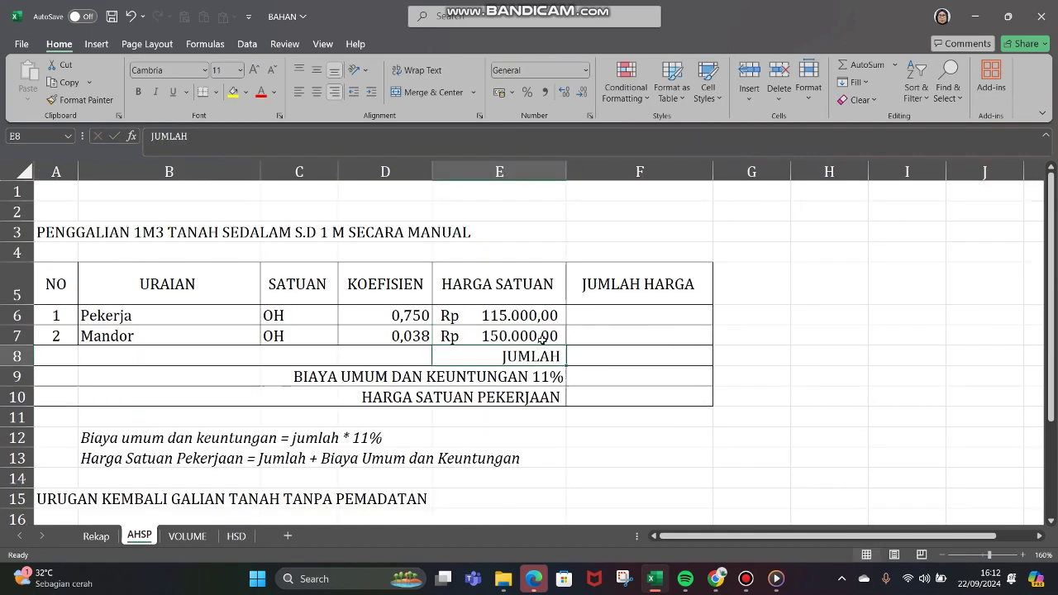
Calculate the Pekerja amount in F6 by multiplying its coefficient D6 by its unit price E6
left_click(634, 315)
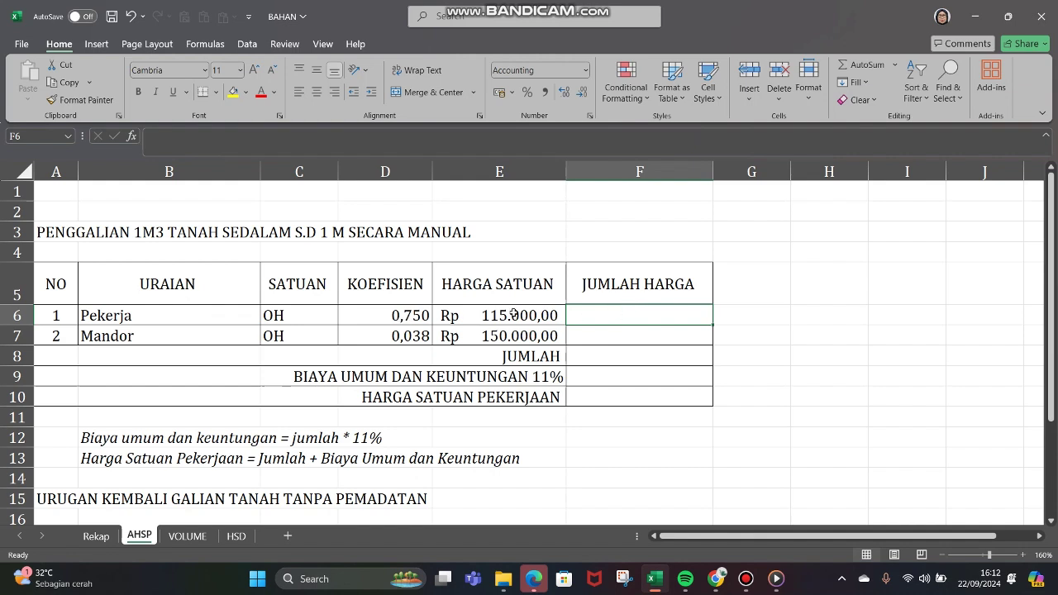
type("=")
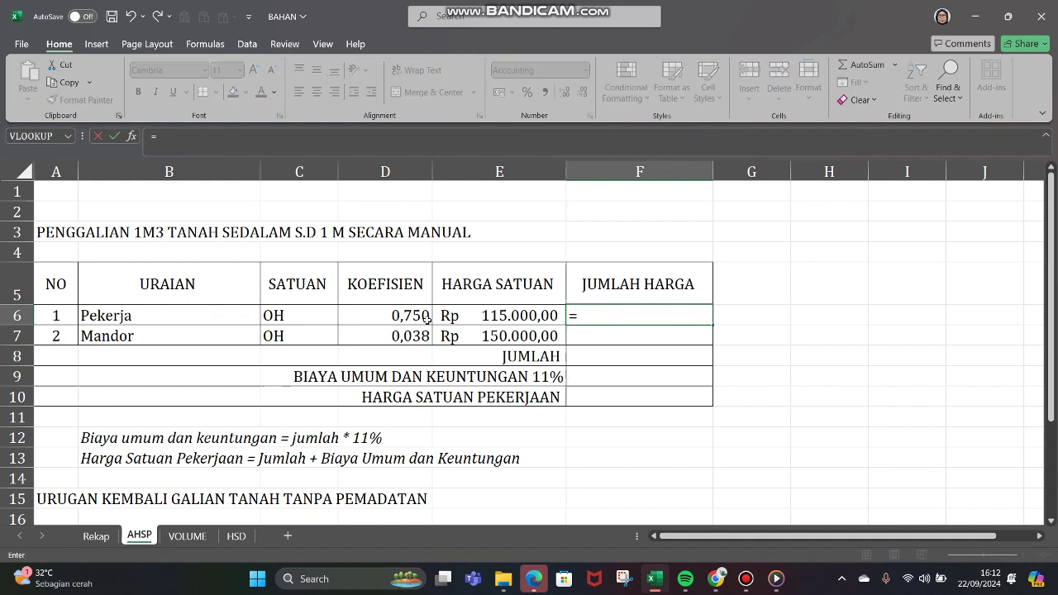
left_click(426, 319)
type("*")
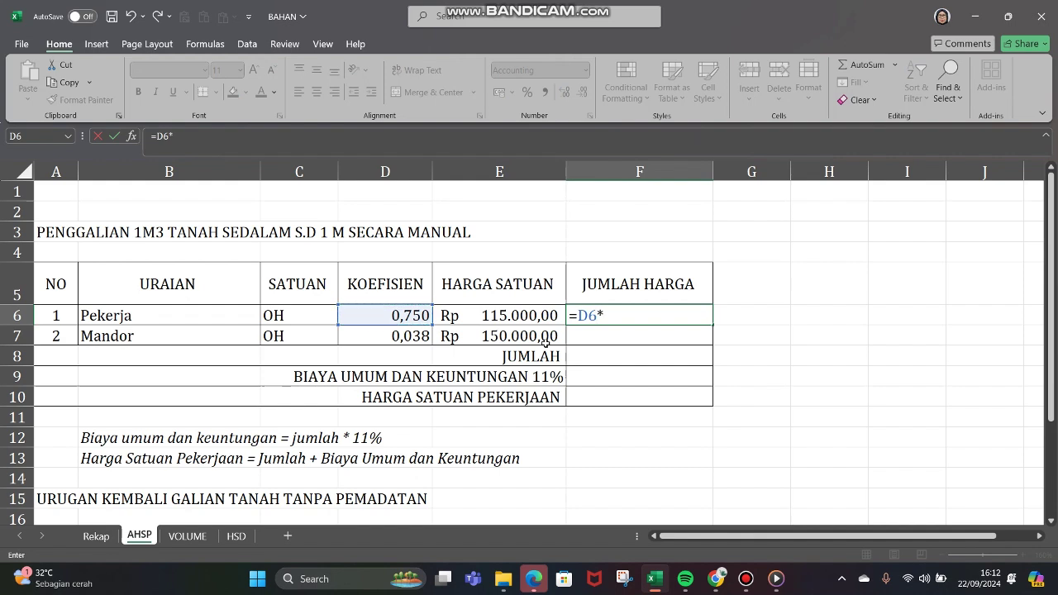
left_click(495, 317)
key("Return")
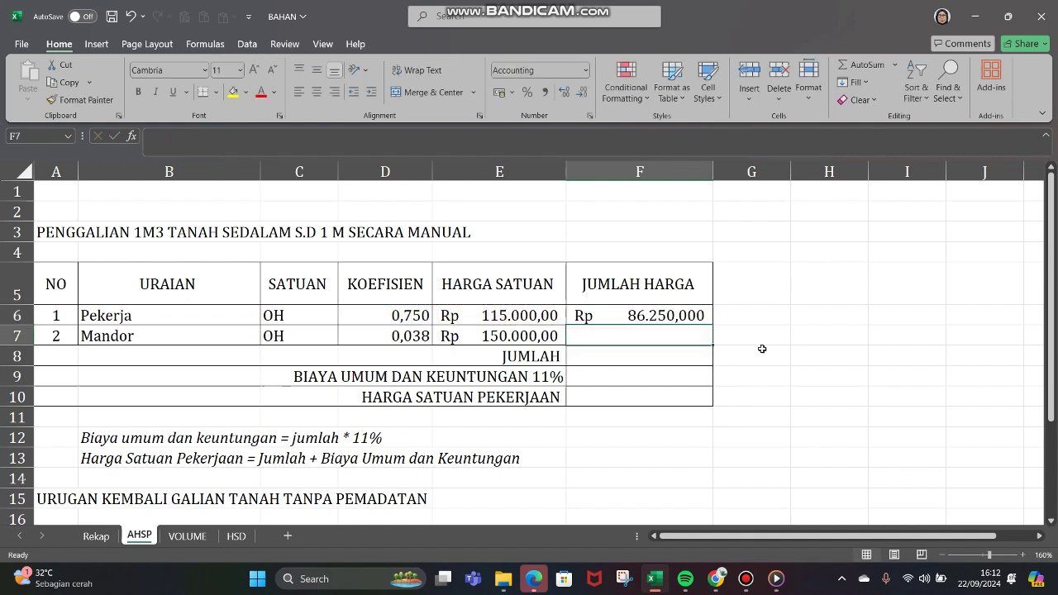
Copy the Pekerja amount formula from F6 down to the Mandor row in F7
left_click(690, 311)
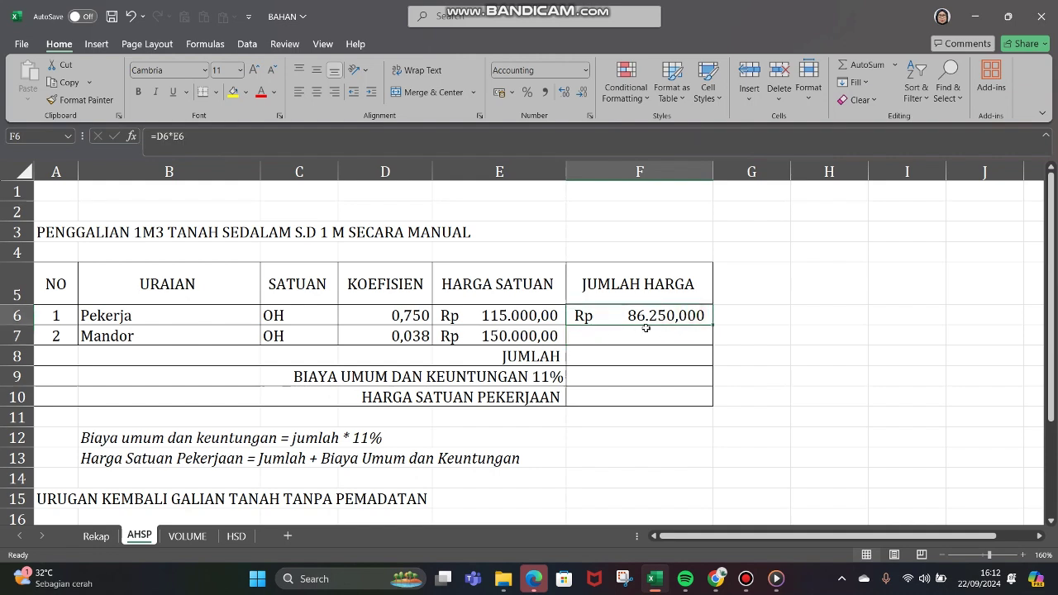
left_click(419, 334)
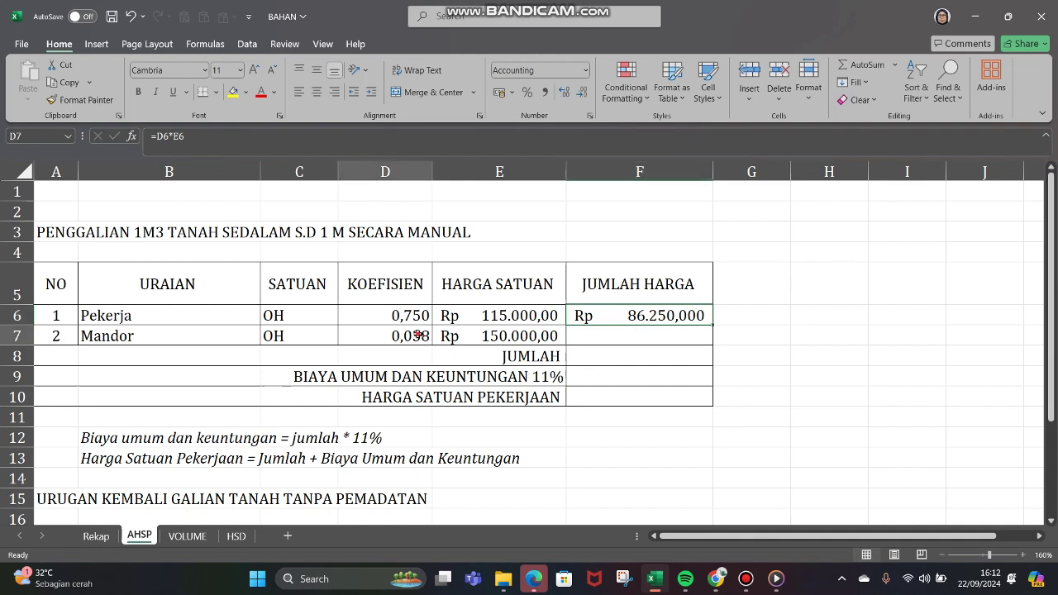
left_click(492, 337)
left_click(665, 316)
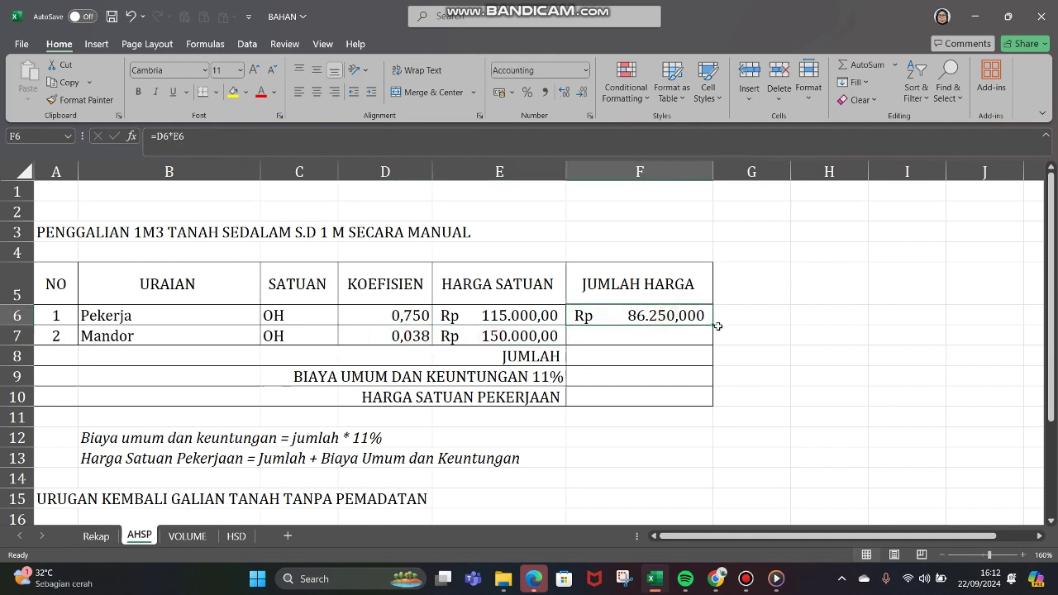
left_click_drag(712, 326, 715, 344)
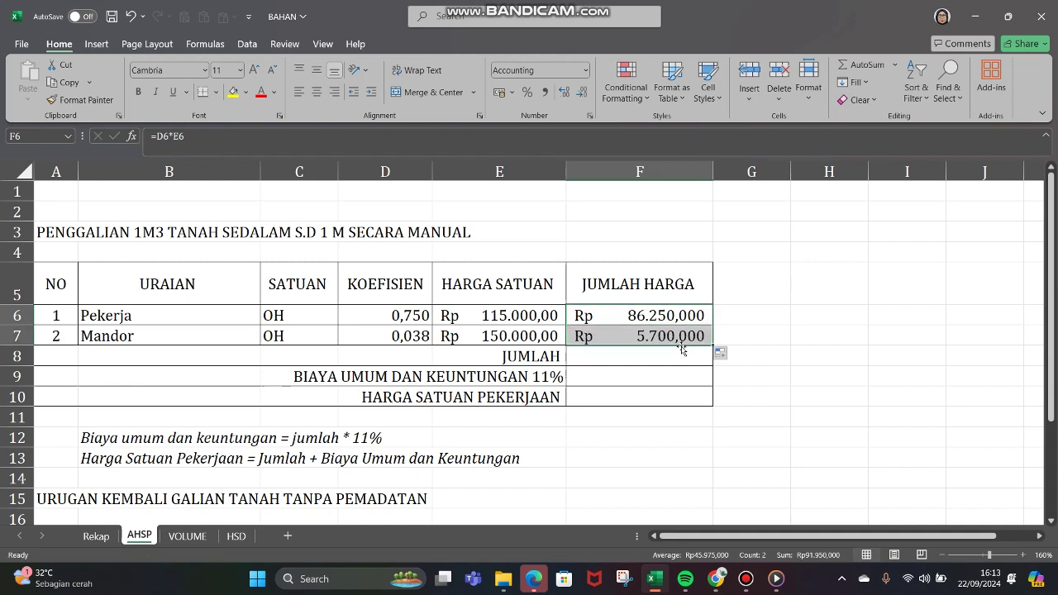
left_click(683, 338)
Total the Pekerja and Mandor amounts in the JUMLAH cell F8 with a SUM of F6:F7
left_click(661, 360)
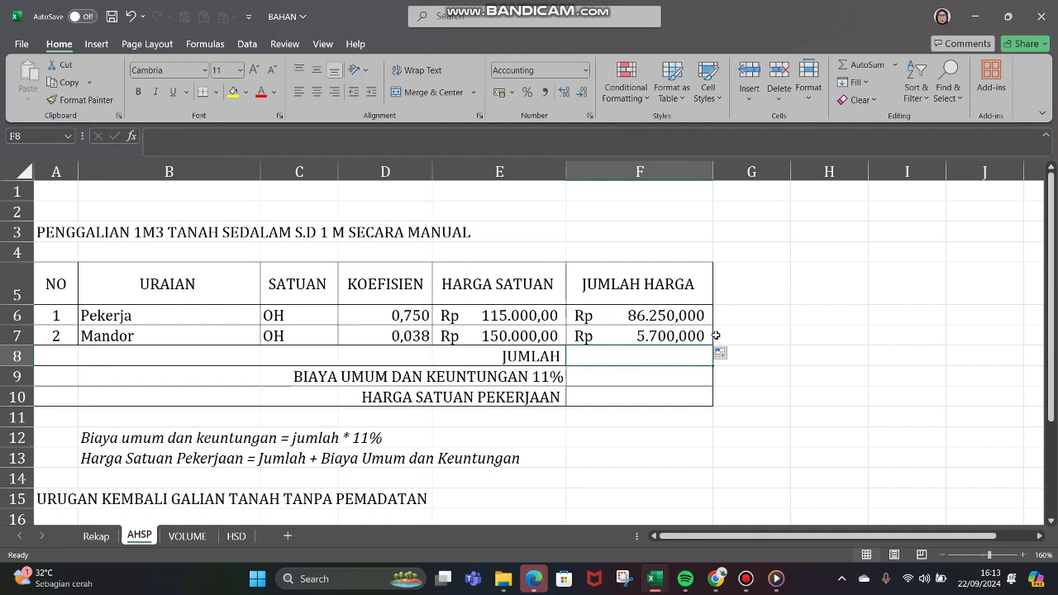
left_click(666, 315)
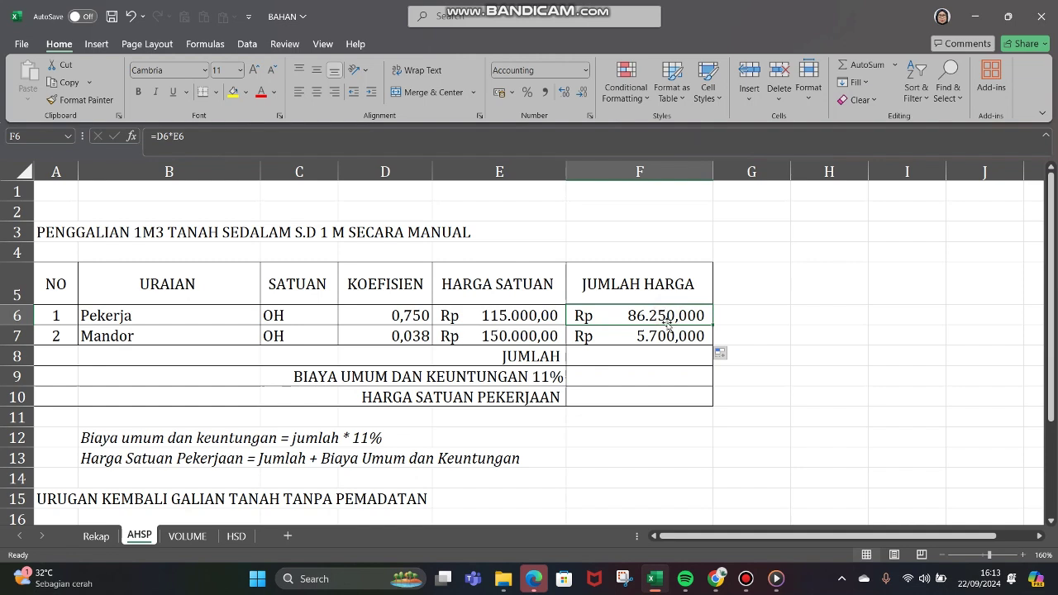
left_click(676, 339)
left_click(661, 354)
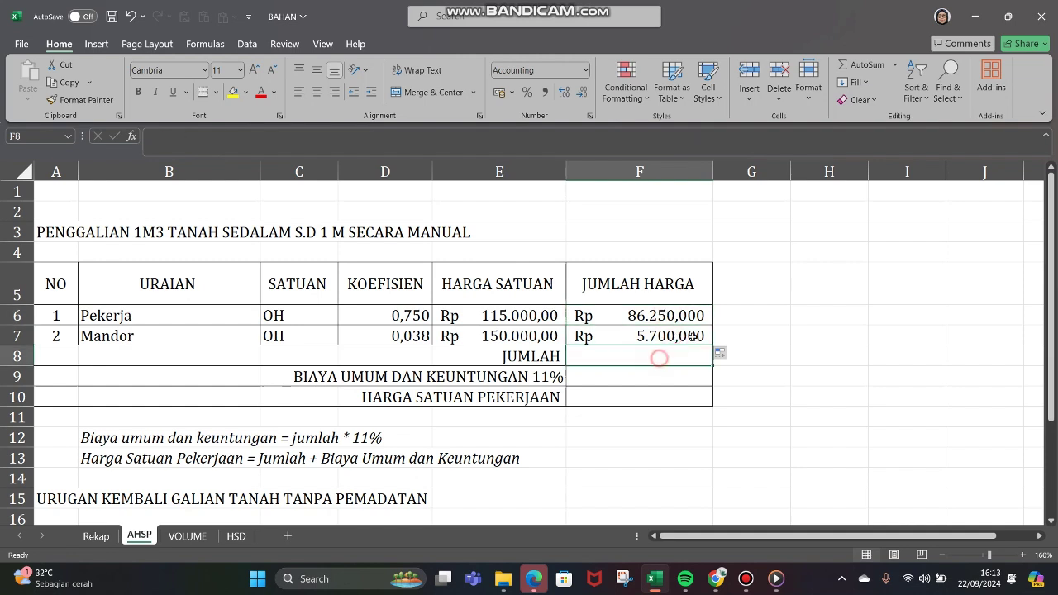
left_click(862, 71)
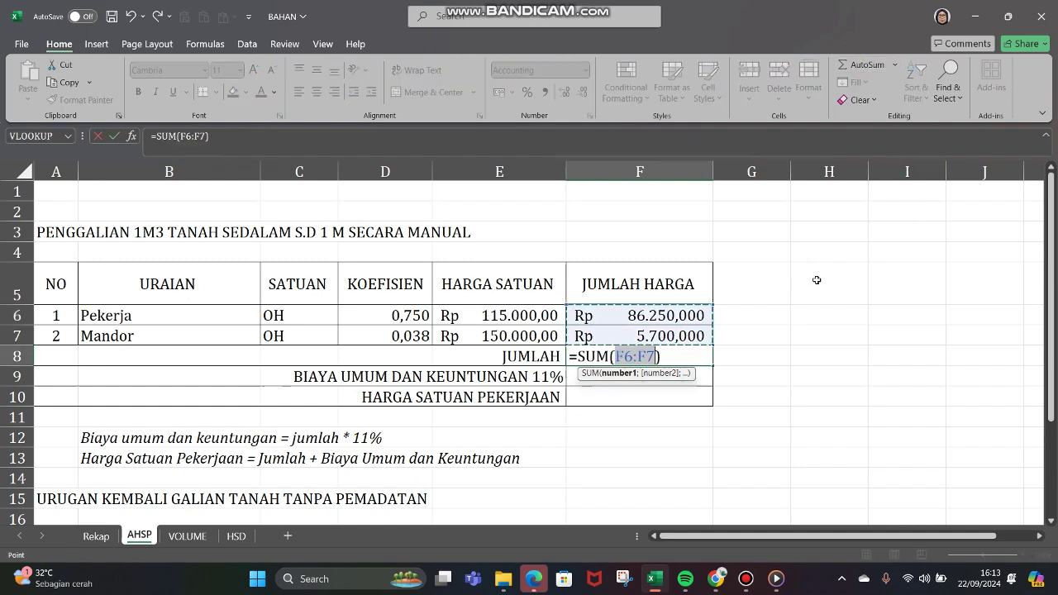
key("Return")
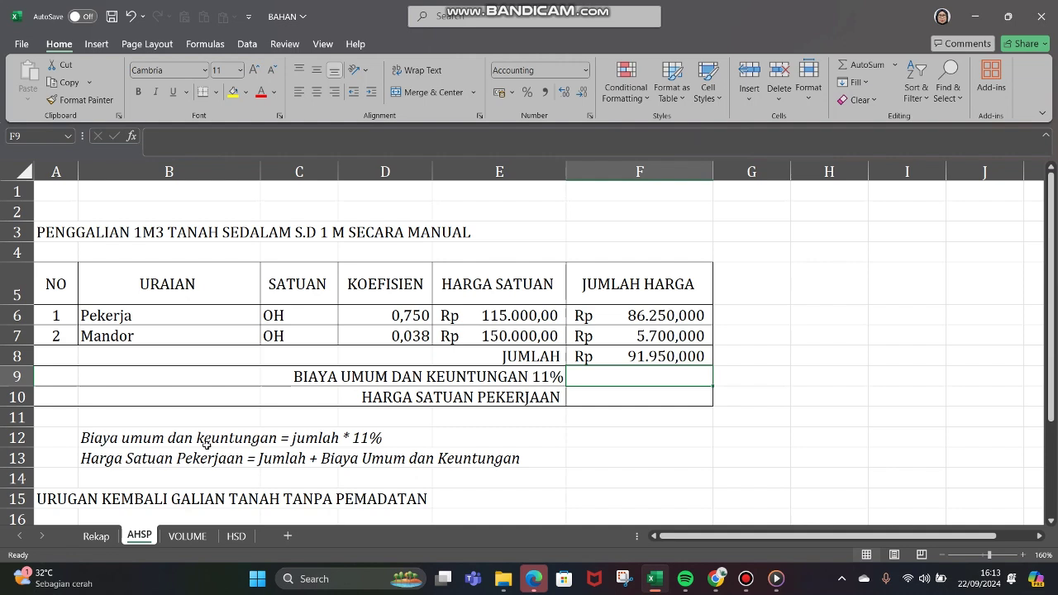
Calculate the overhead and profit in F9 as the JUMLAH value F8 times 11%
left_click(659, 353)
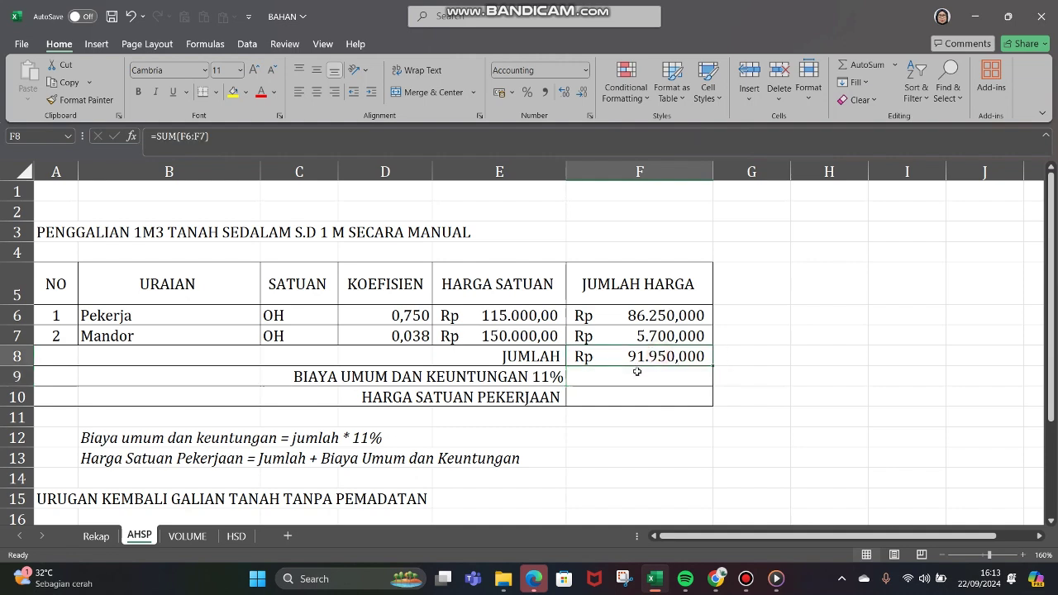
left_click(633, 375)
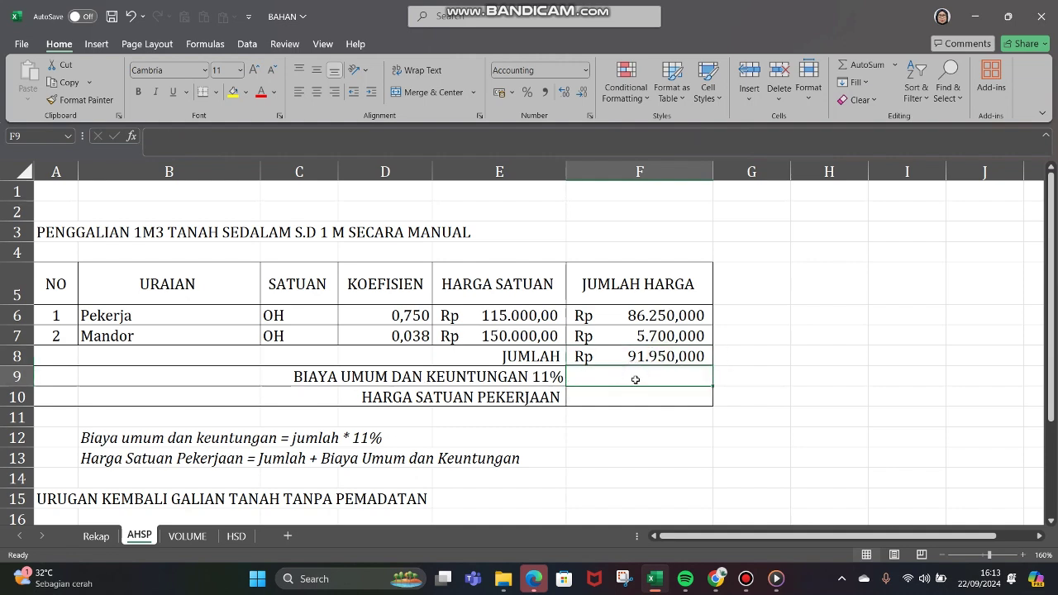
type("=")
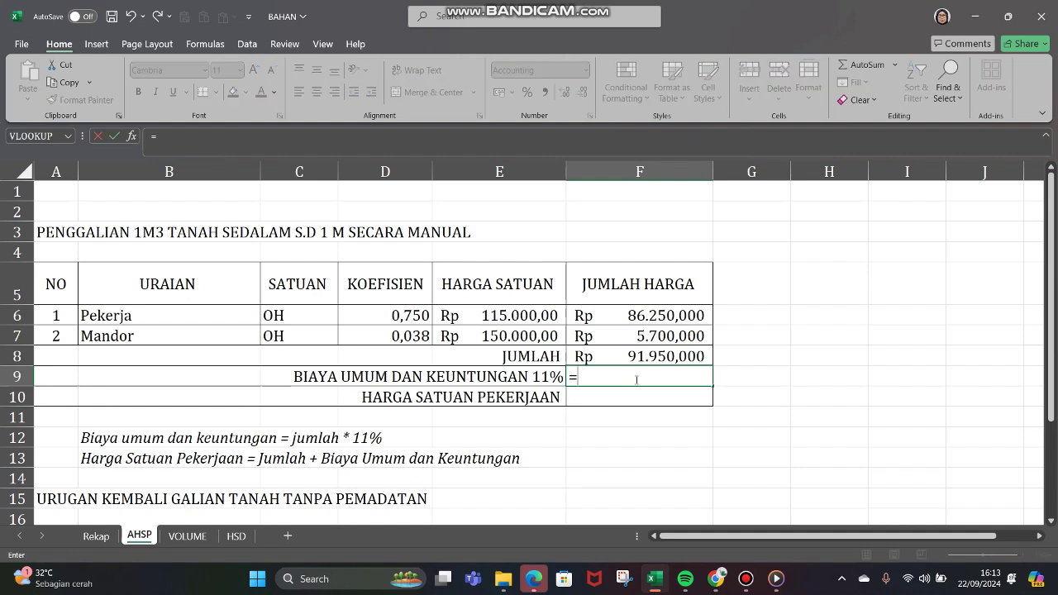
left_click(677, 355)
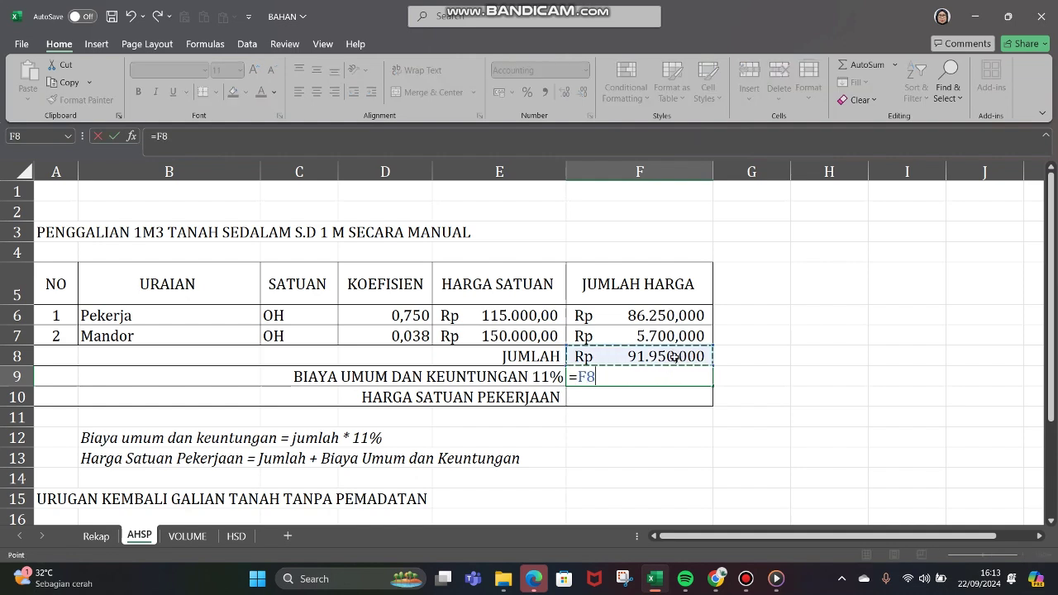
type("*11")
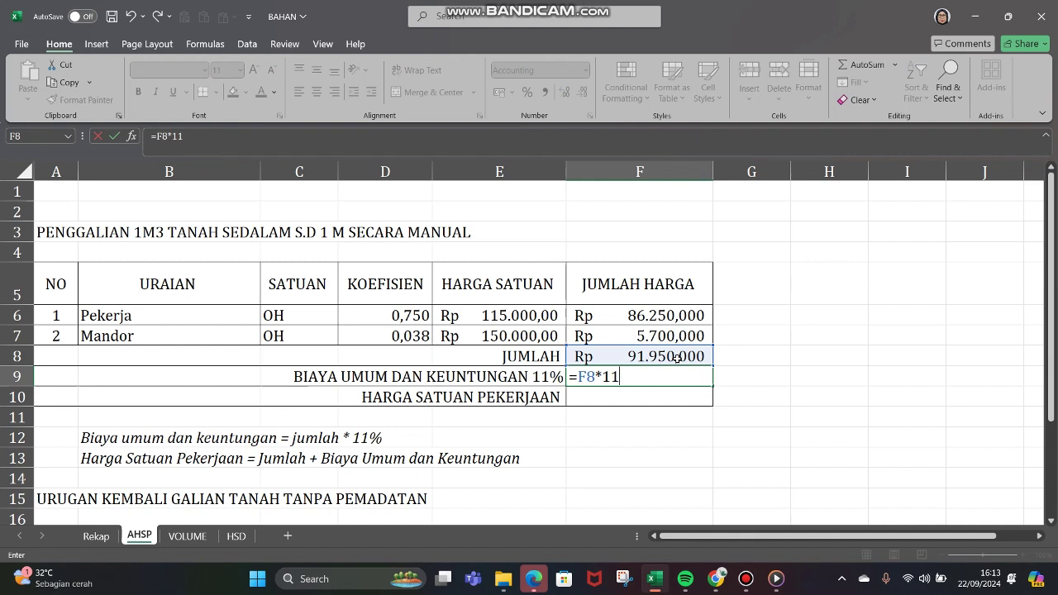
type("%")
key("Return")
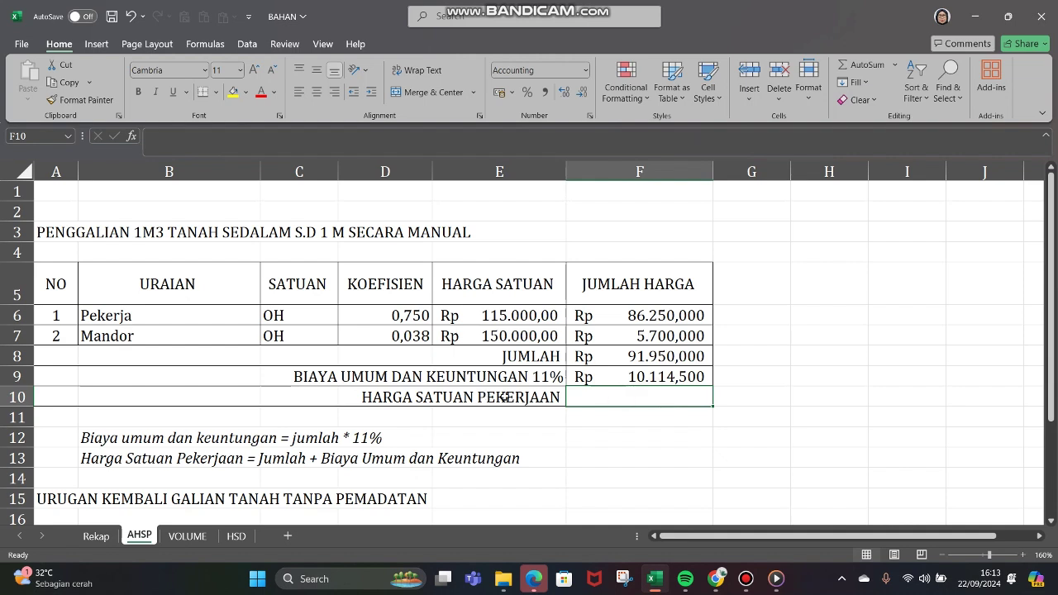
Extend the label in E10 to read HARGA SATUAN PEKERJAAN GALIAN TANAH
left_click(558, 397)
left_click(340, 141)
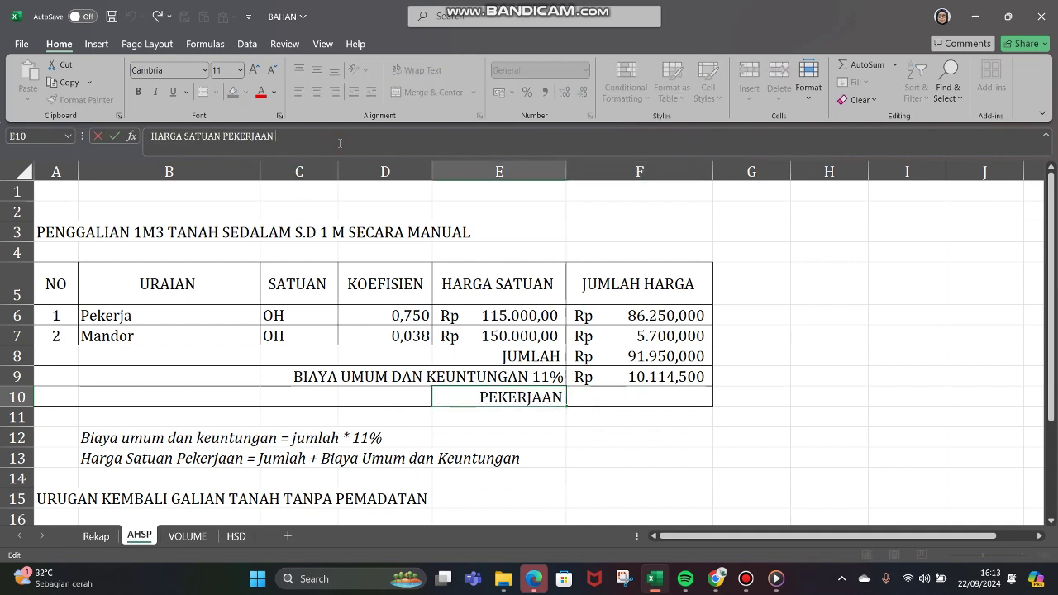
type("gali")
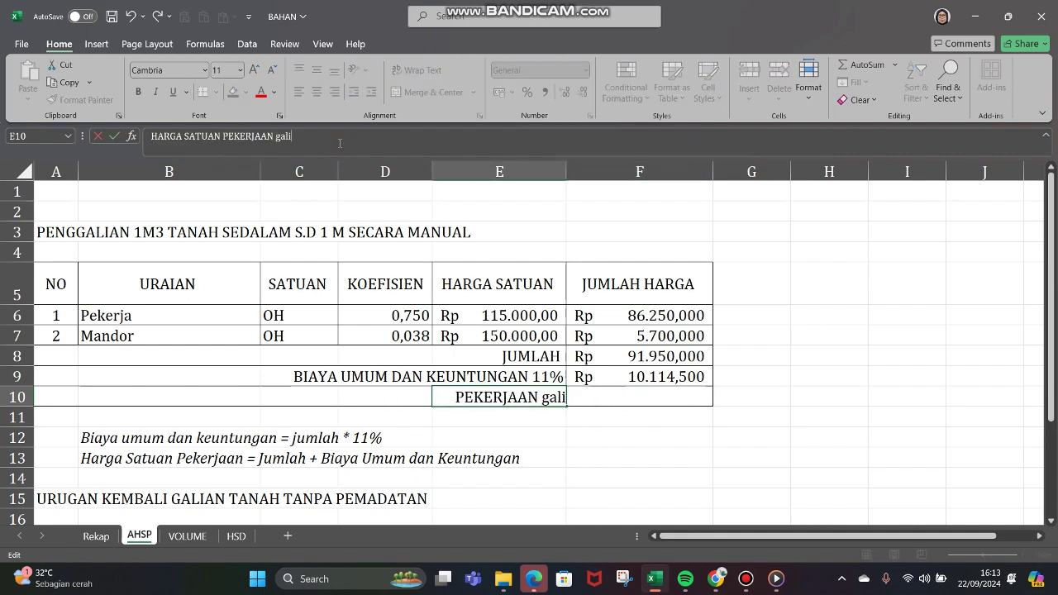
key("BackSpace")
key("BackSpace")
key("BackSpace")
type("GALIAN TANAH")
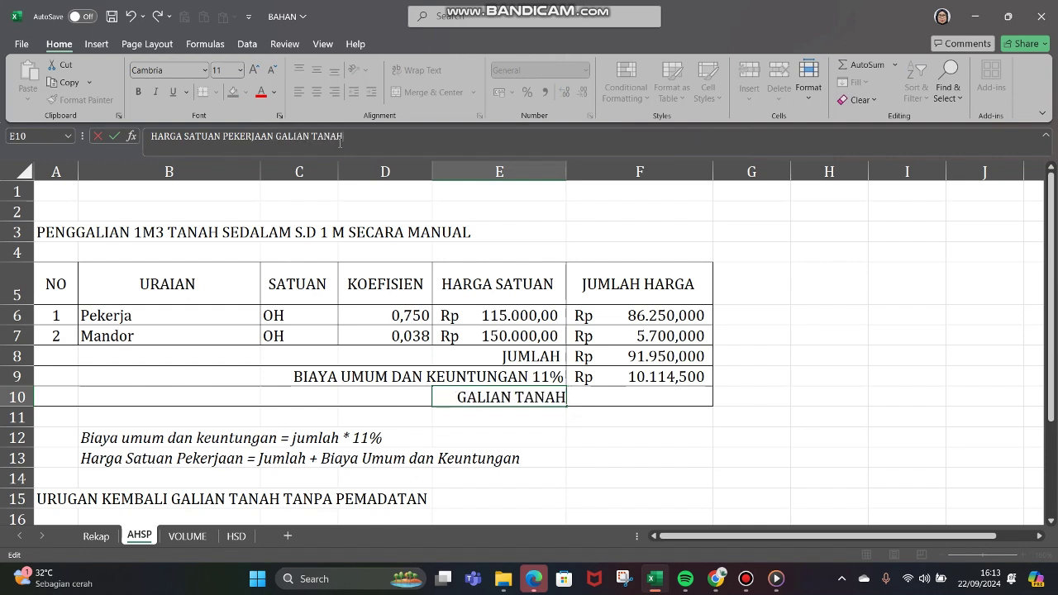
key("Return")
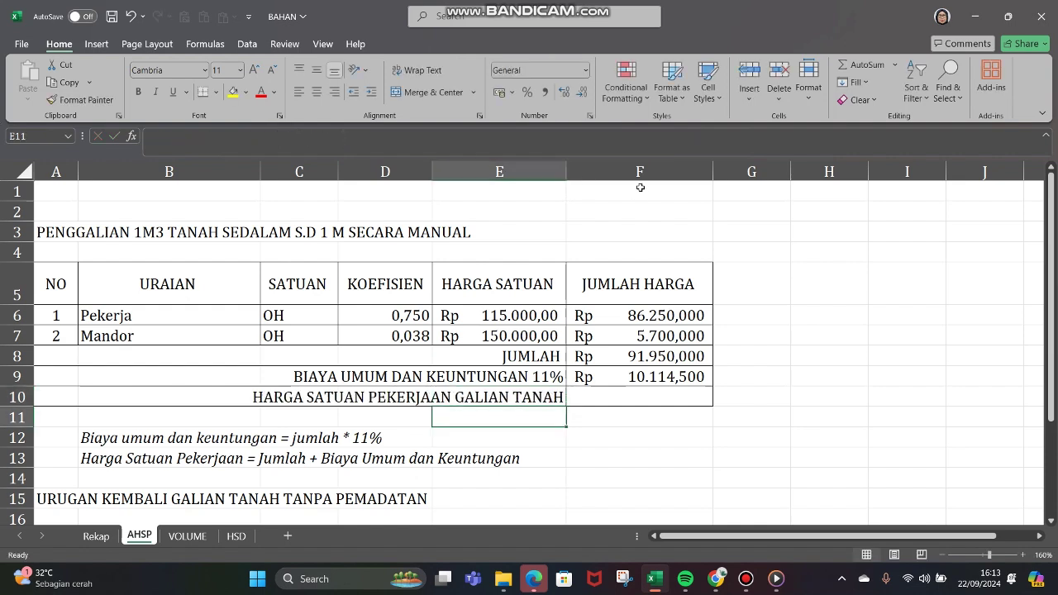
Calculate the excavation unit price in F10 by adding the JUMLAH value F8 and the overhead and profit F9
left_click(626, 392)
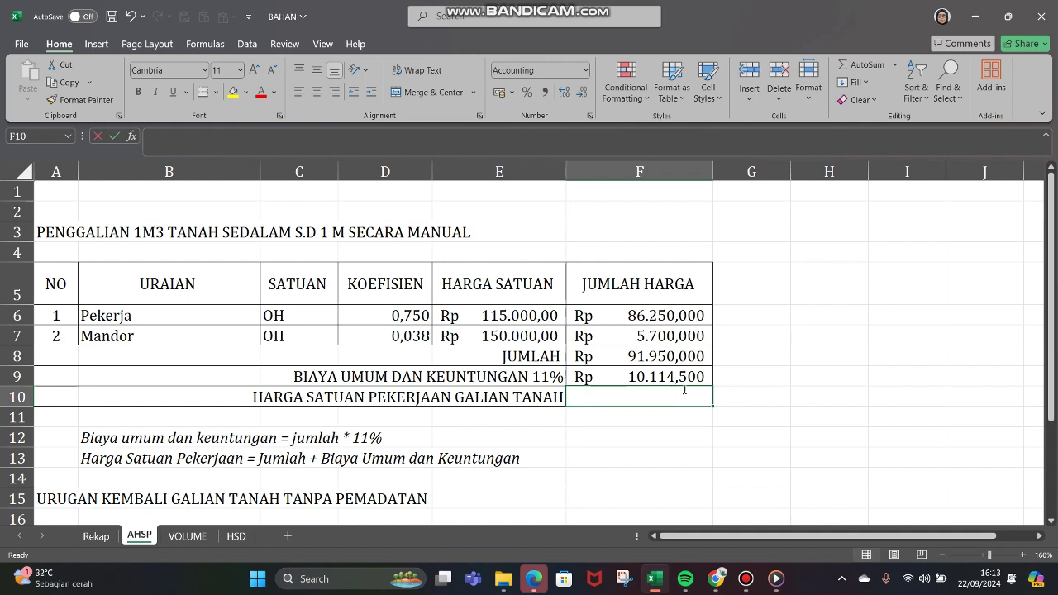
type("=")
left_click(662, 356)
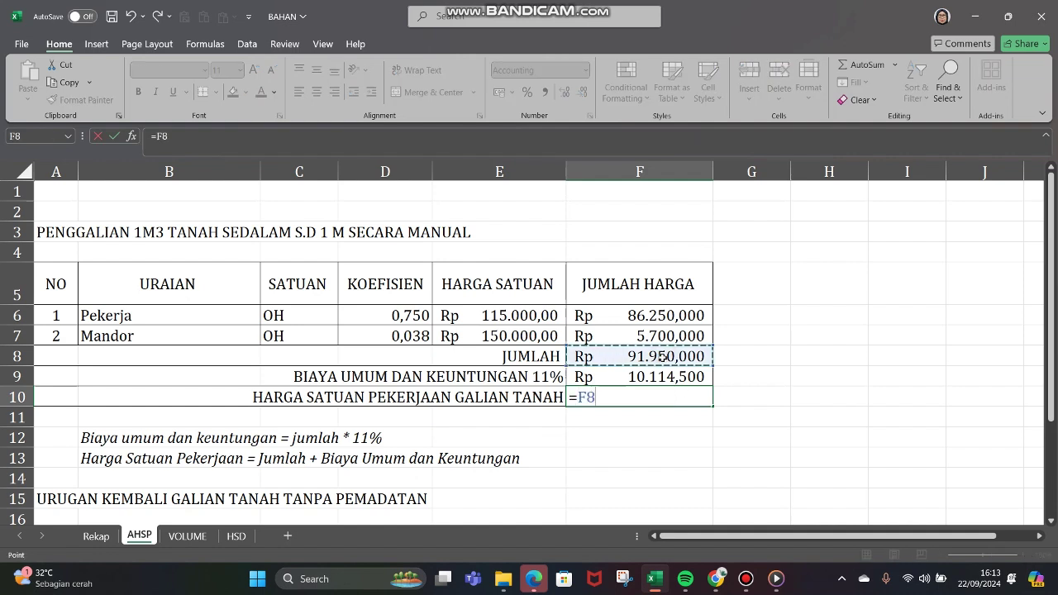
type("+")
left_click(654, 379)
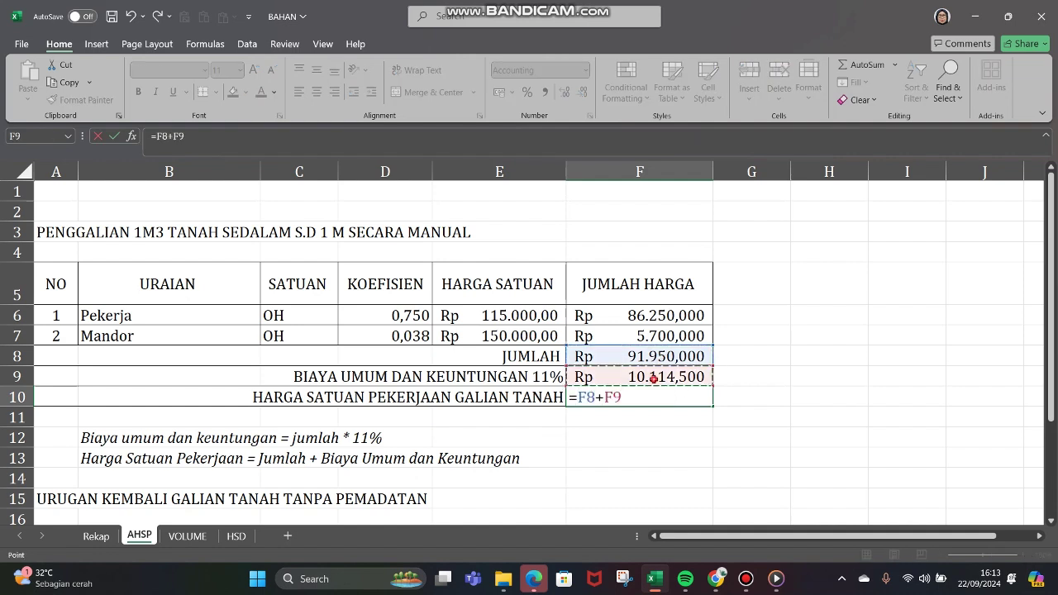
key("Return")
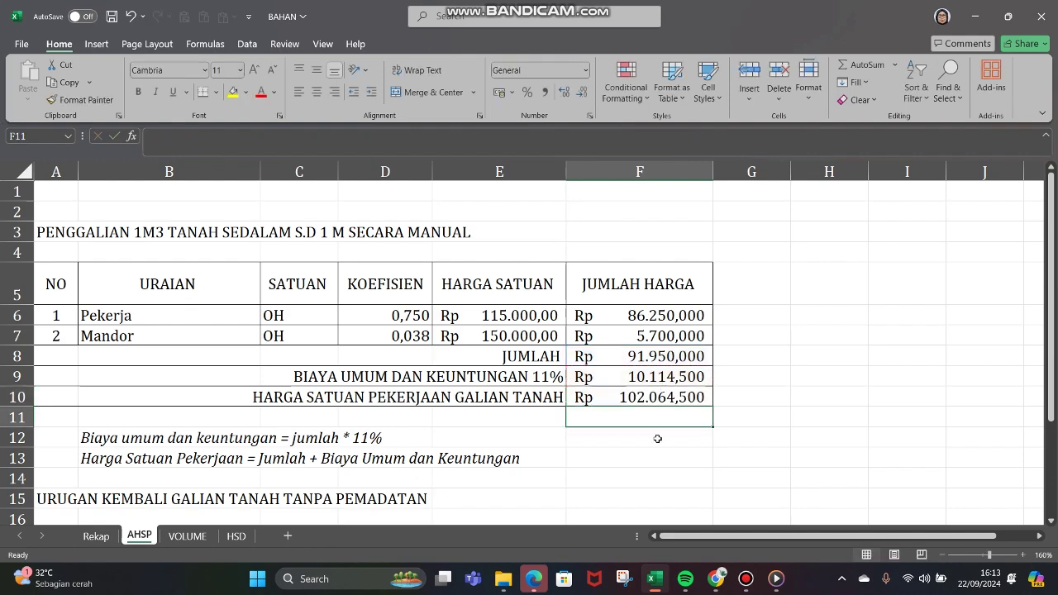
Link the Pekerja unit price in E18 of the URUGAN KEMBALI table to cell E5 of the HSD sheet
scroll(657, 438, "down", 1)
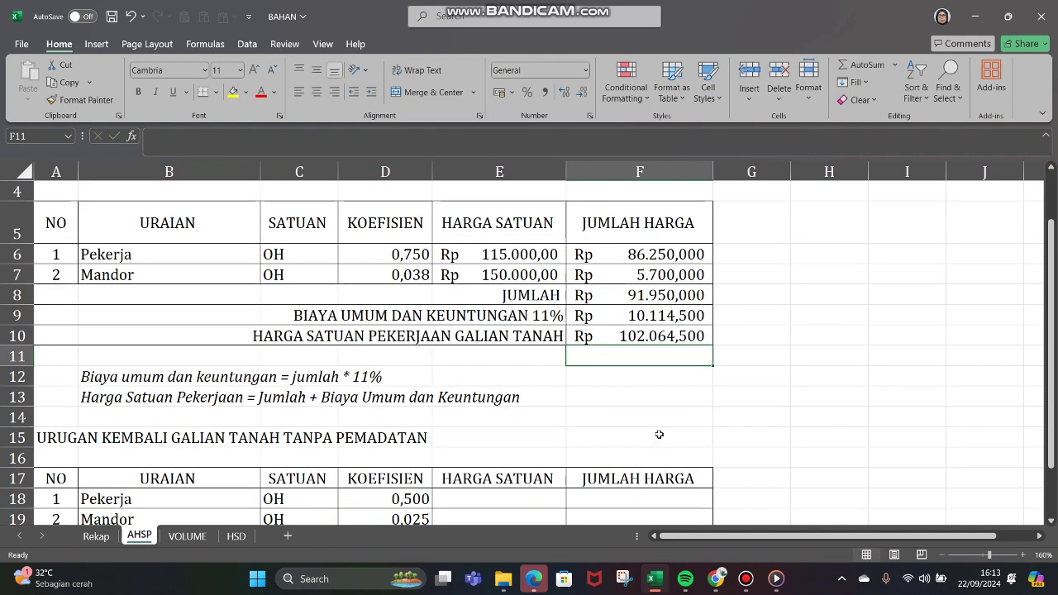
scroll(675, 421, "down", 2)
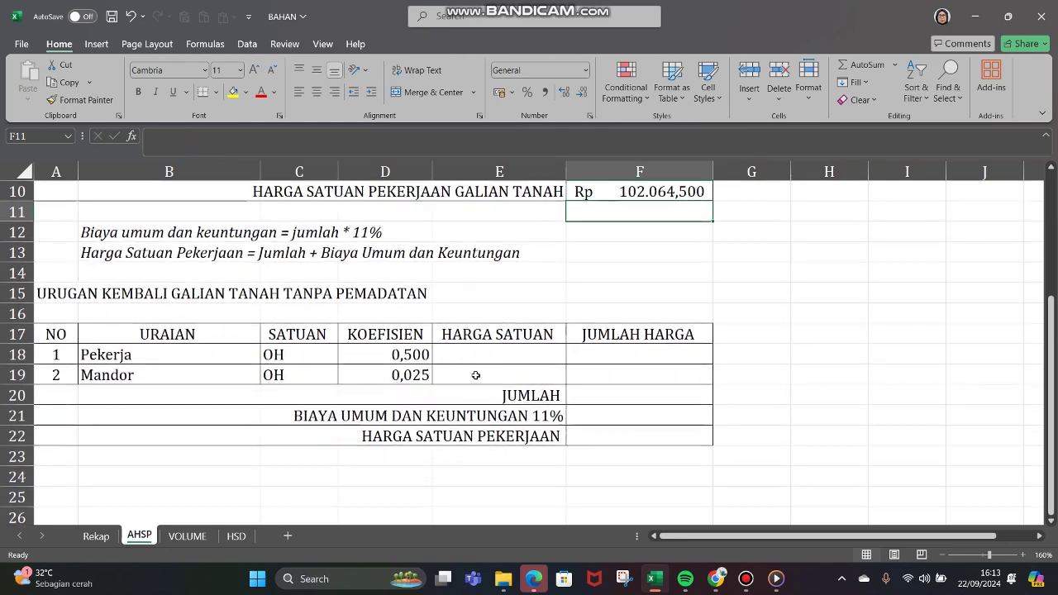
left_click(518, 361)
scroll(517, 361, "up", 1)
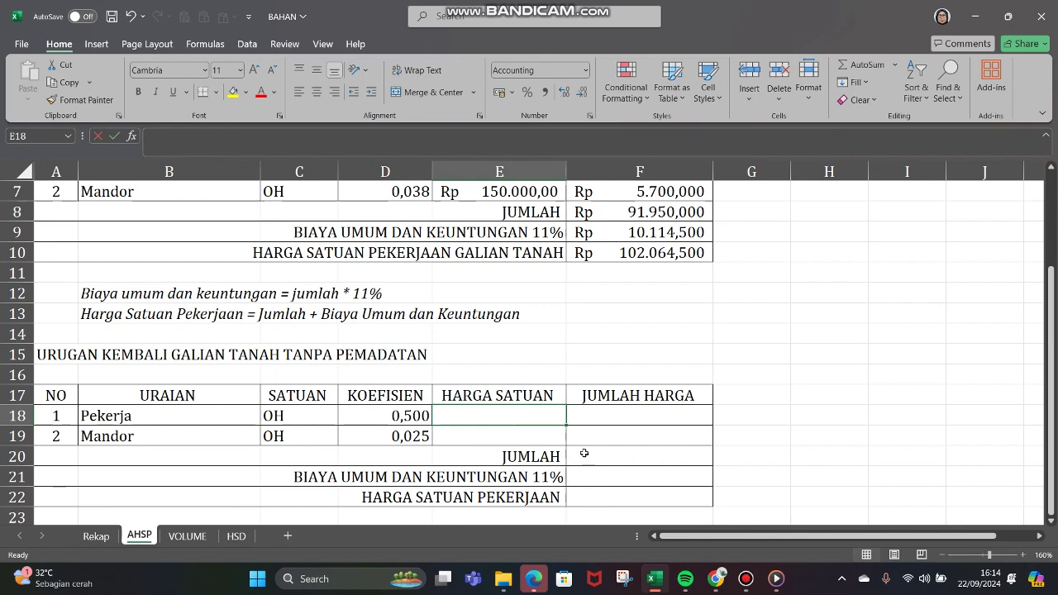
type("=")
left_click(247, 539)
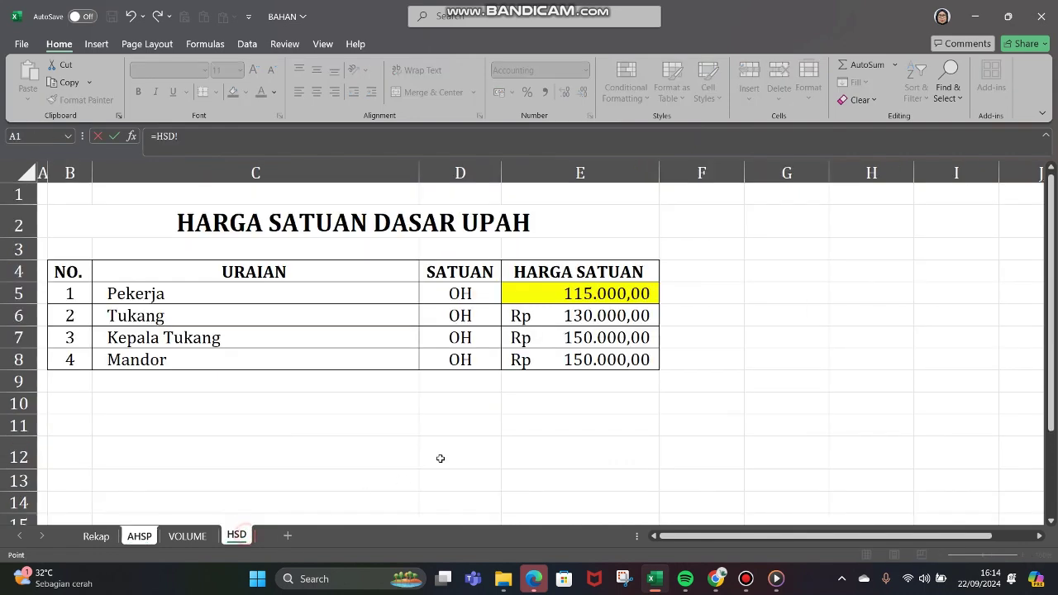
left_click(590, 293)
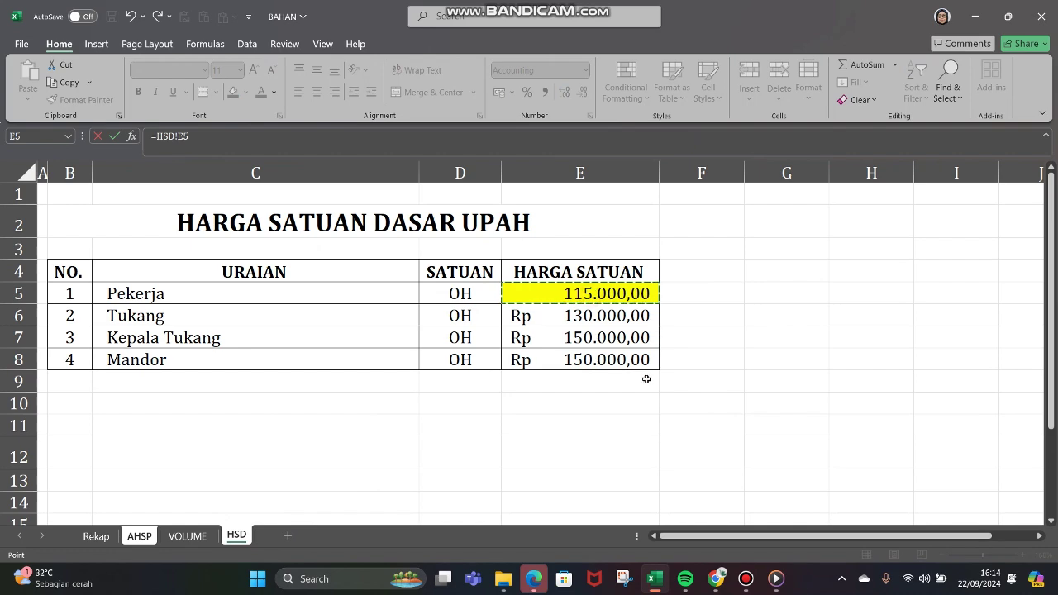
key("Return")
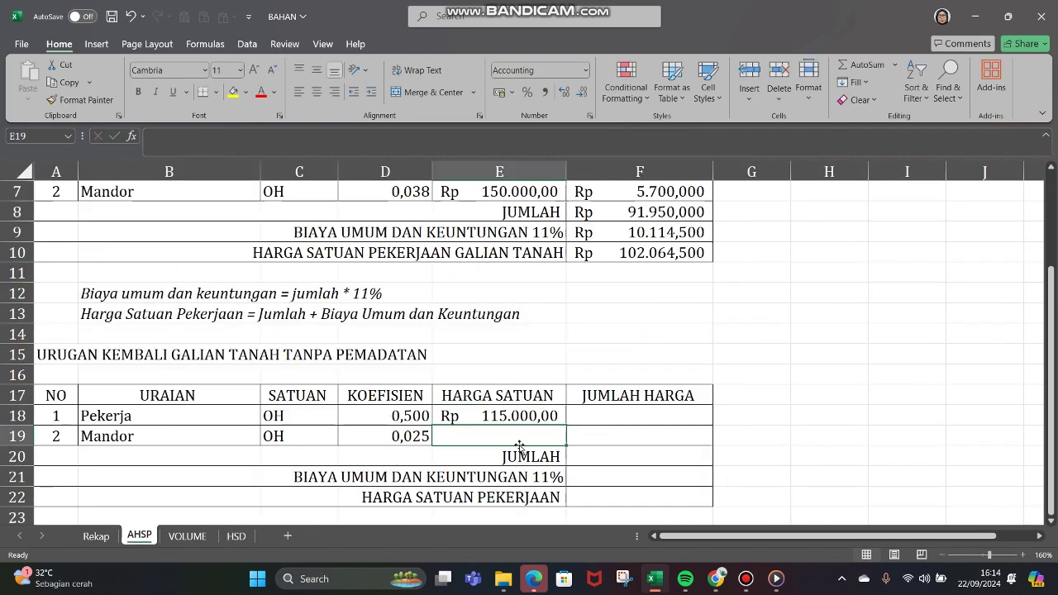
Link the Mandor unit price in E19 to the Mandor wage in cell E8 of the HSD sheet
left_click(130, 436)
left_click(477, 436)
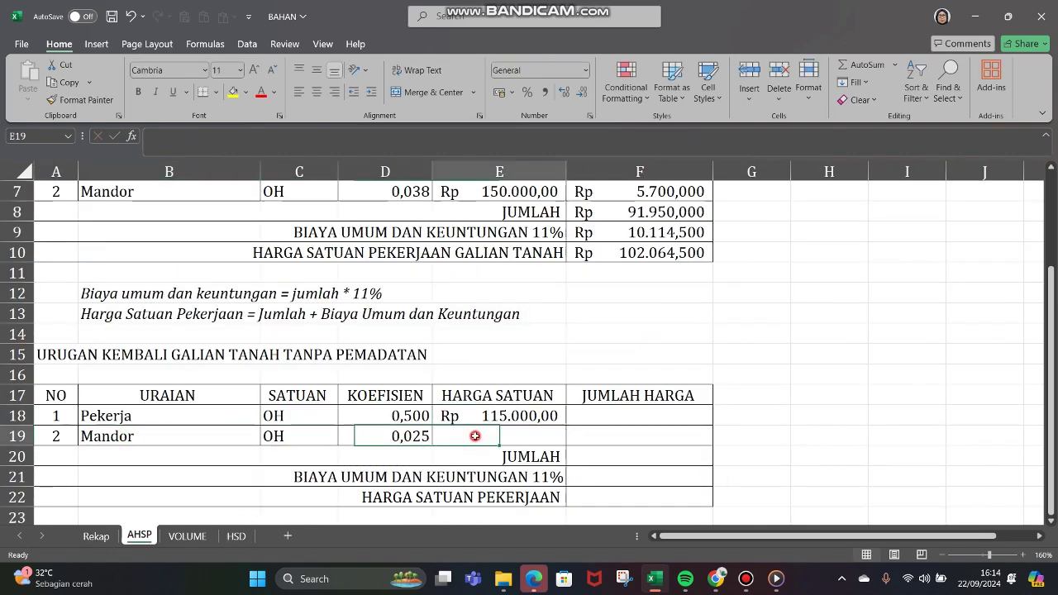
type("=")
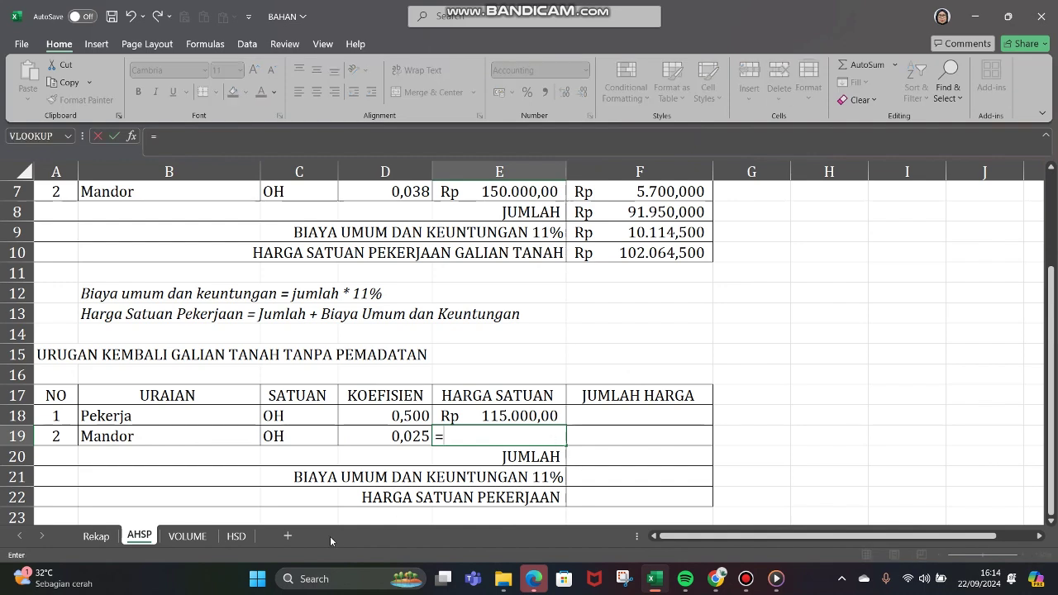
left_click(241, 538)
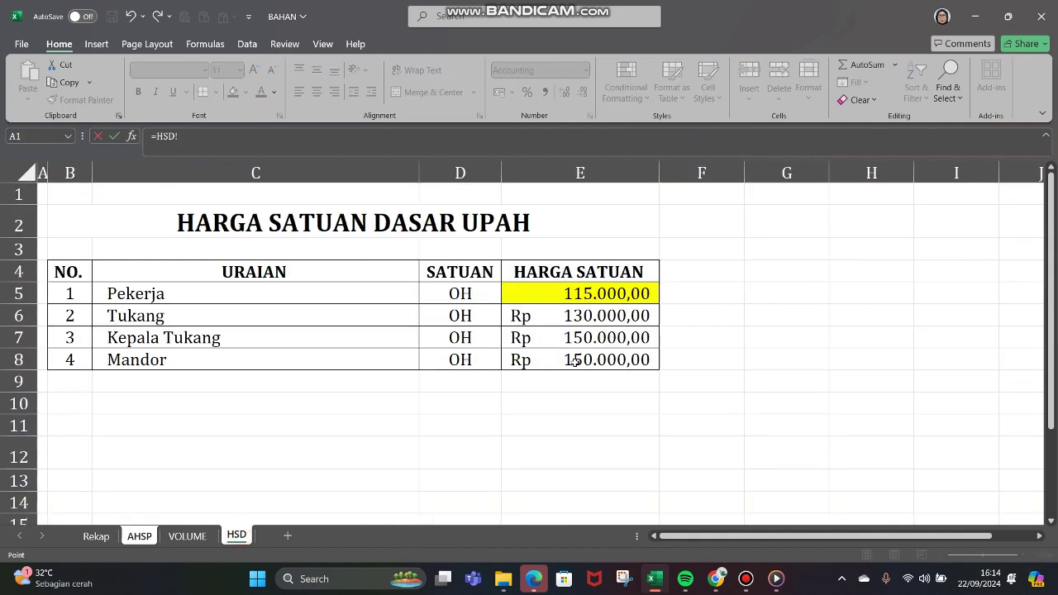
left_click(597, 359)
key("Return")
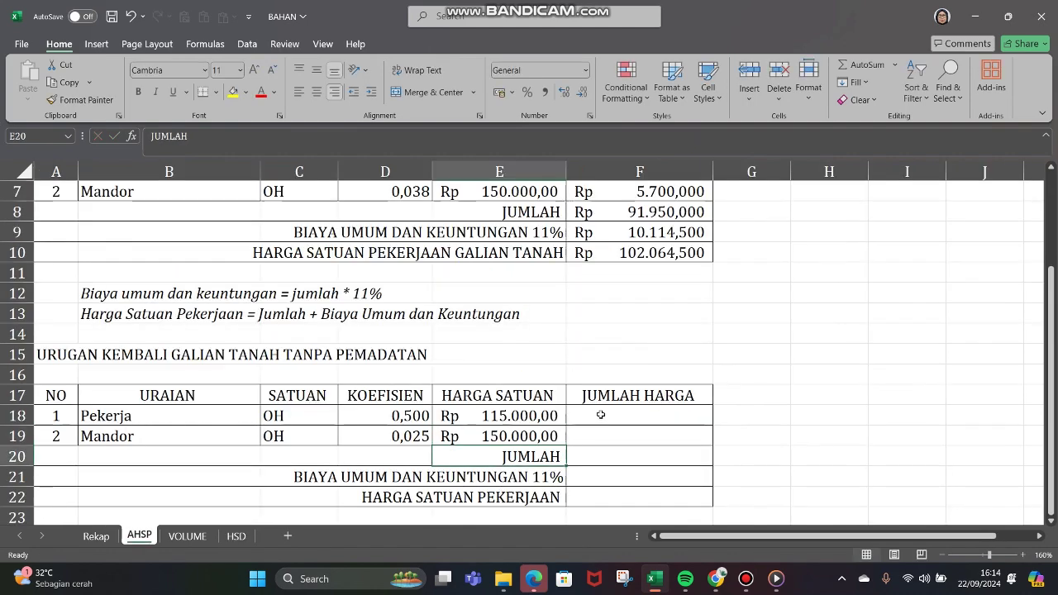
Try a Pekerja unit price of 112000 in cell E5 of the HSD sheet
left_click(548, 429)
left_click(543, 413)
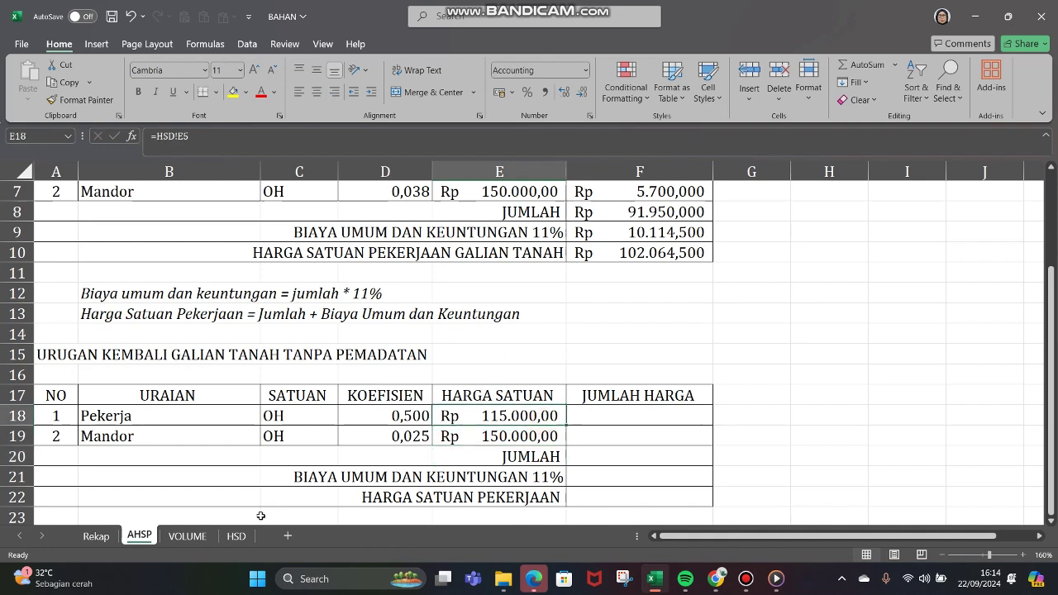
left_click(237, 535)
left_click(631, 325)
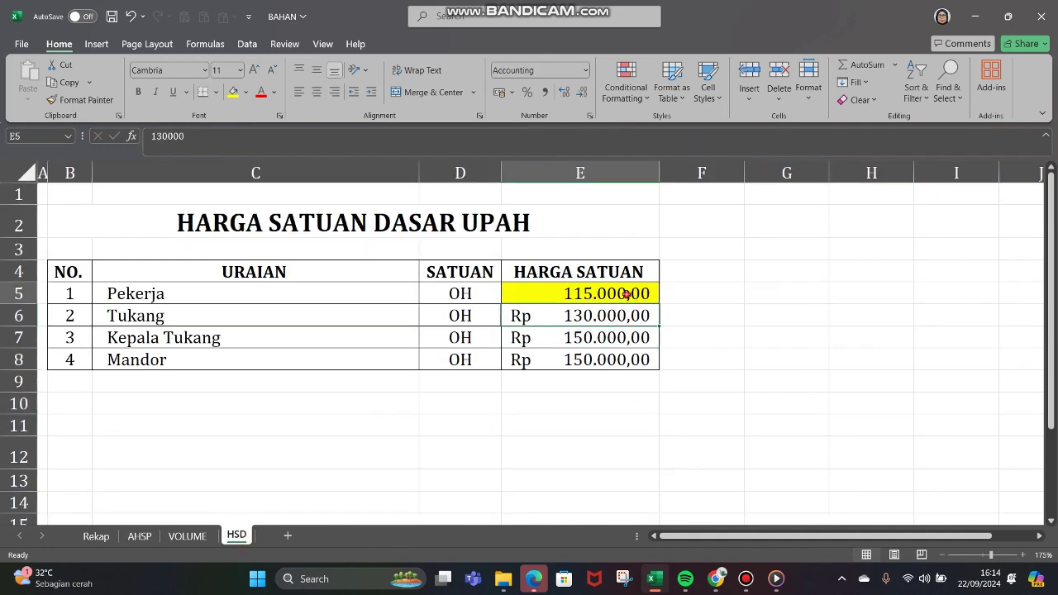
left_click(627, 294)
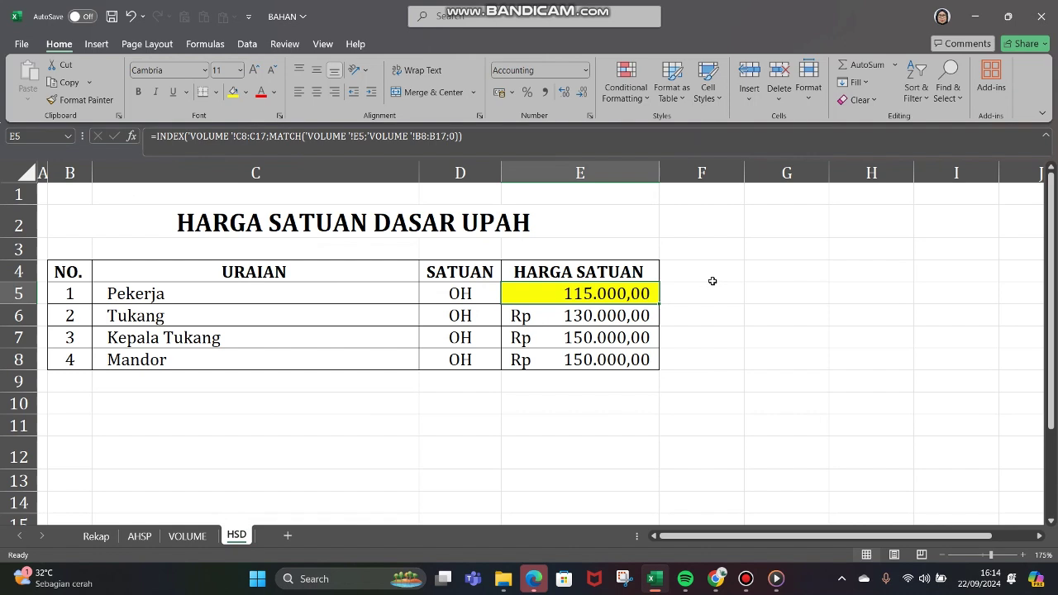
type("200")
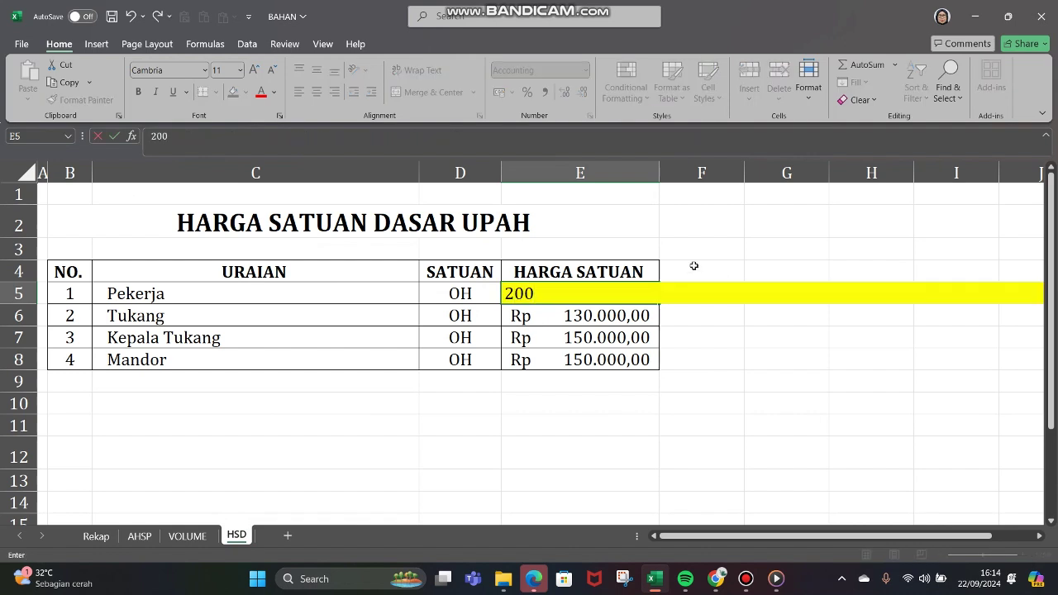
type("0")
key("BackSpace")
key("BackSpace")
key("BackSpace")
key("BackSpace")
type("12")
key("BackSpace")
type("12000")
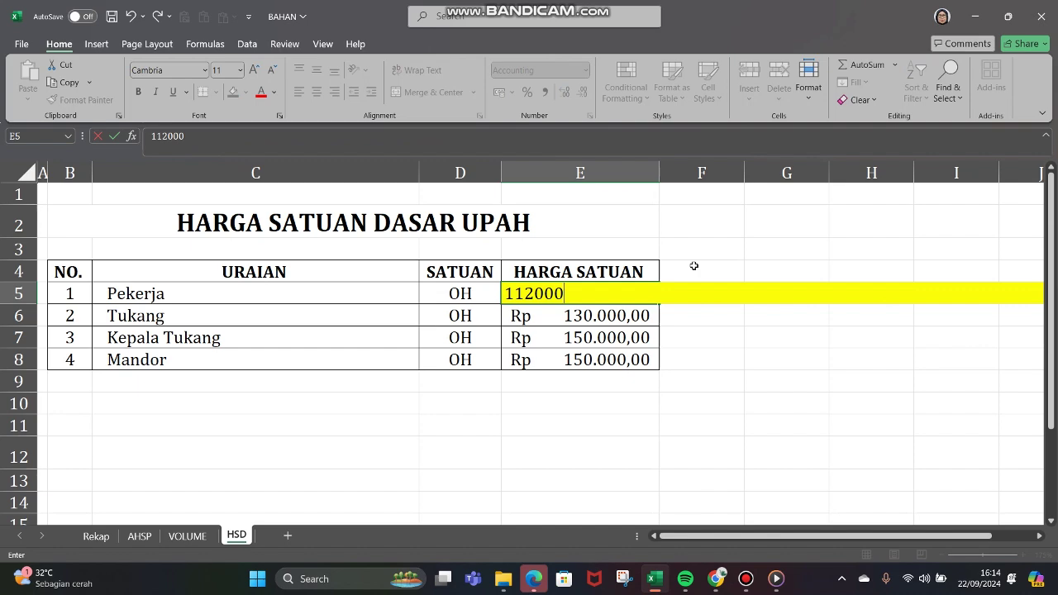
key("Return")
Check the linked Pekerja unit prices in E6 and E18 on the AHSP sheet
left_click(139, 536)
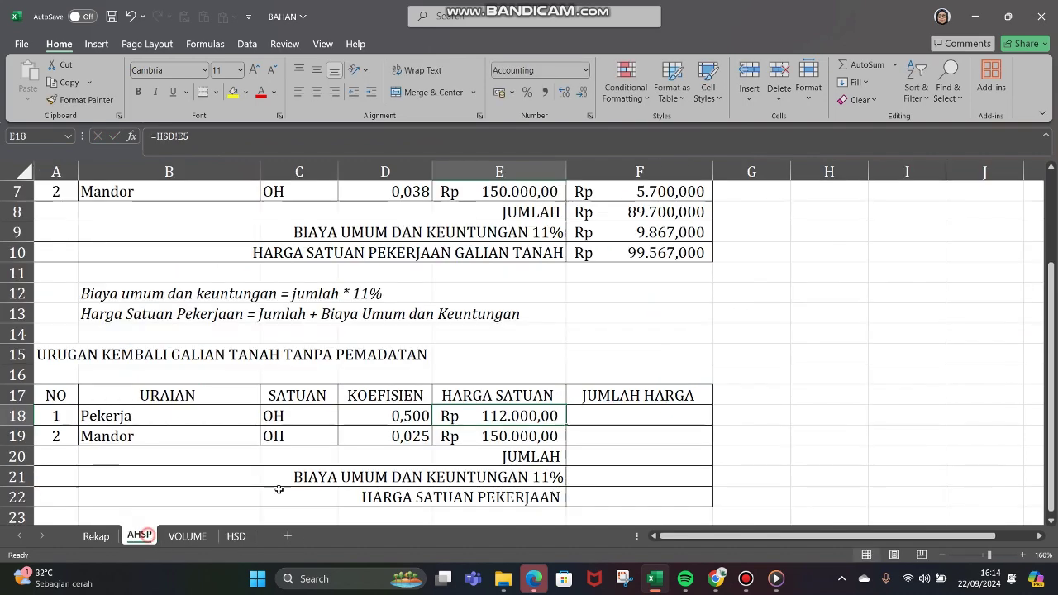
scroll(626, 295, "up", 1)
left_click(535, 254)
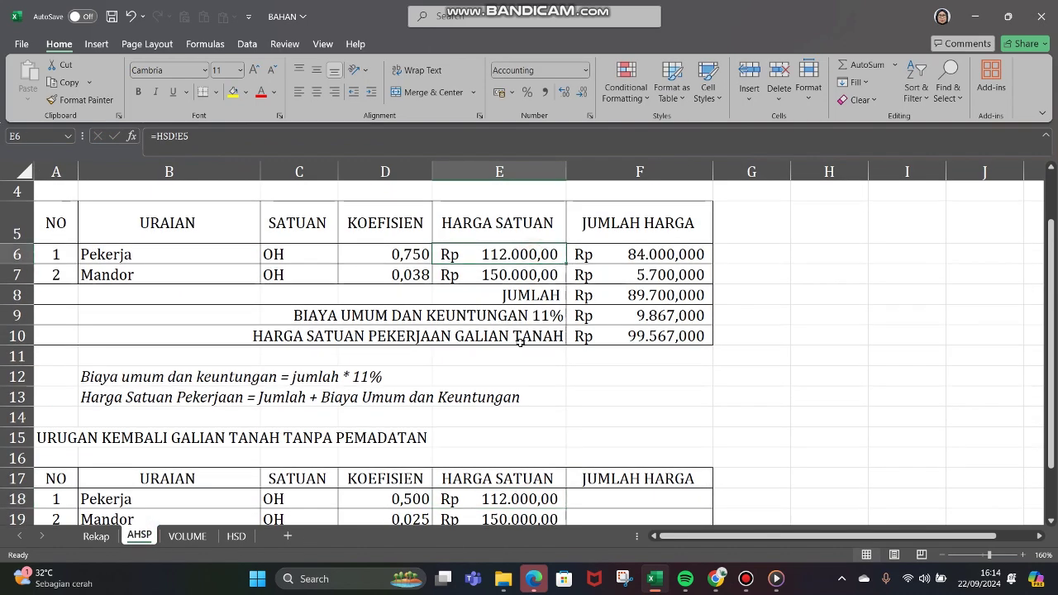
scroll(520, 341, "down", 1)
left_click(504, 415)
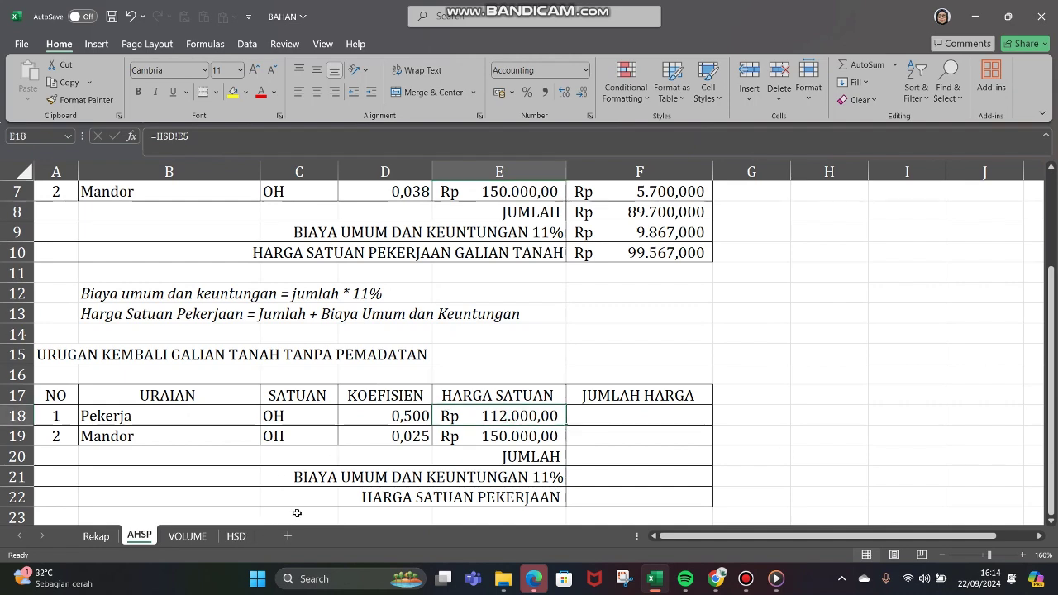
Undo the Pekerja price change on the HSD sheet and return to the AHSP sheet
key("ctrl+bracketleft")
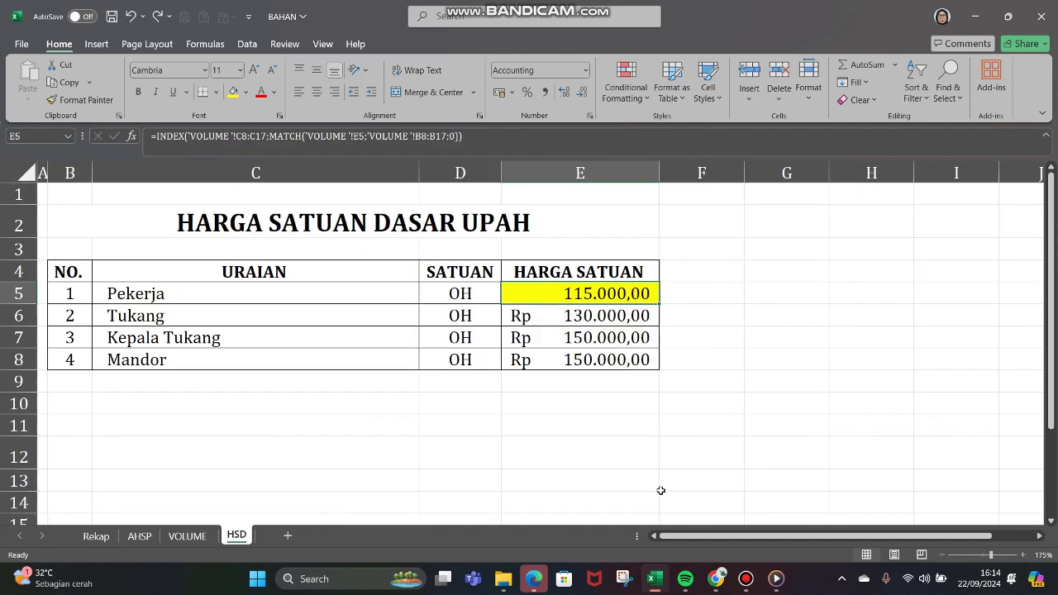
left_click(139, 535)
left_click(739, 362)
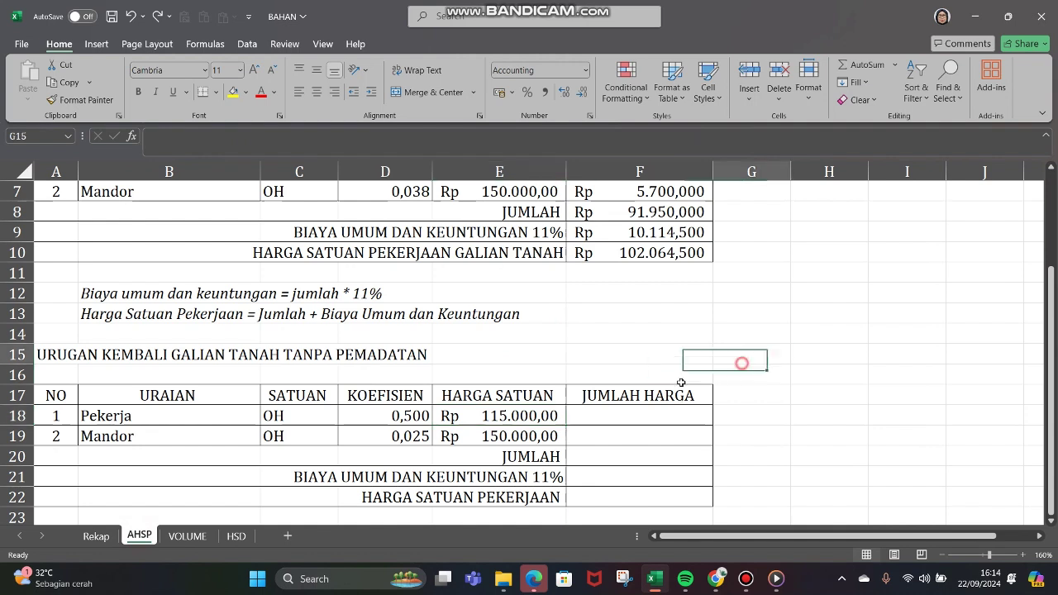
Calculate the Pekerja amount in F18 by multiplying its coefficient D18 by its unit price E18
left_click(604, 410)
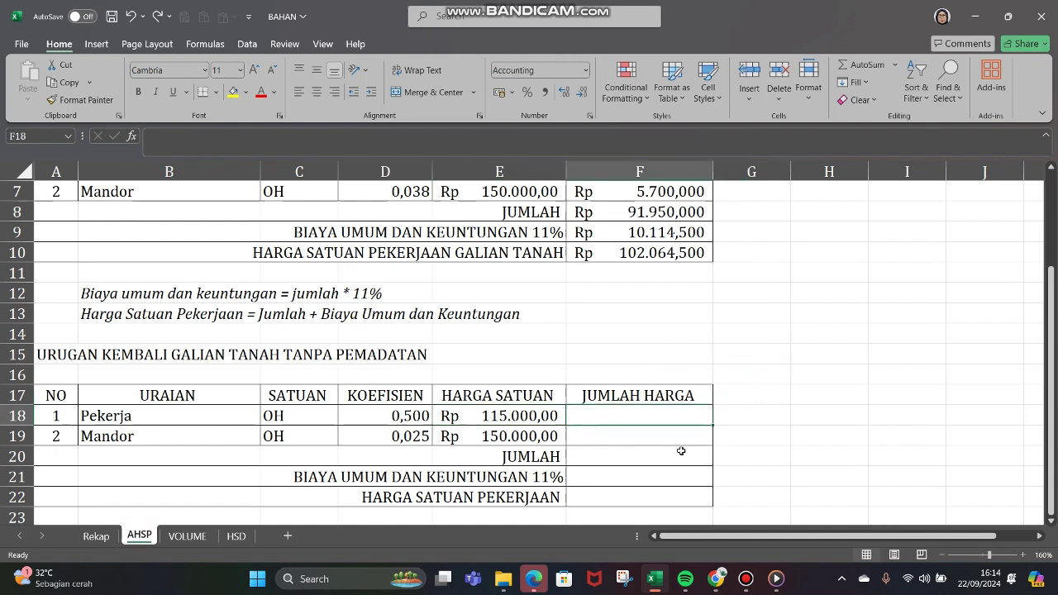
type("=")
left_click(411, 423)
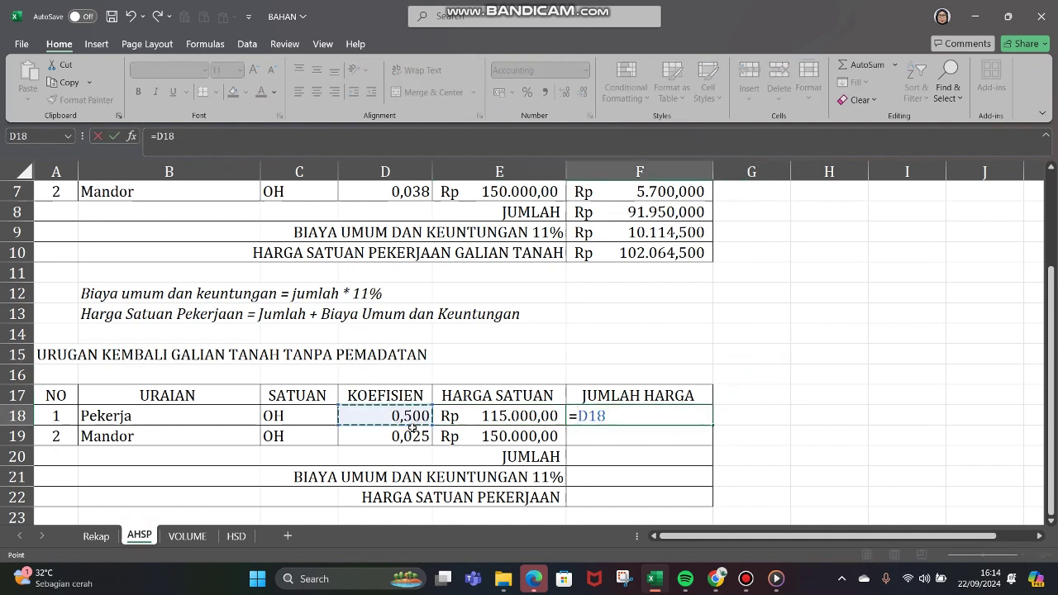
type("*")
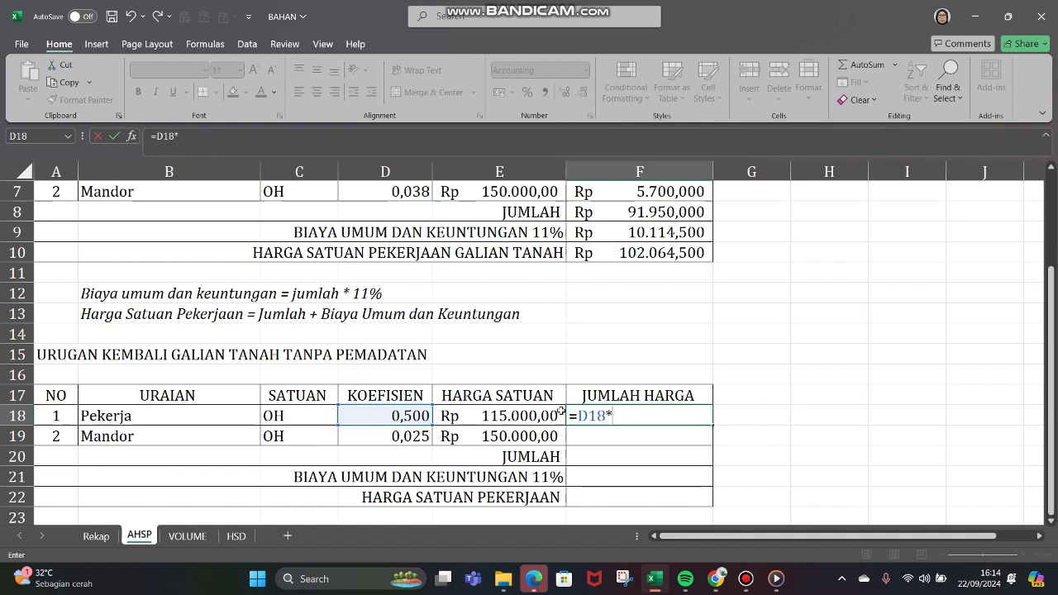
left_click(527, 414)
key("Return")
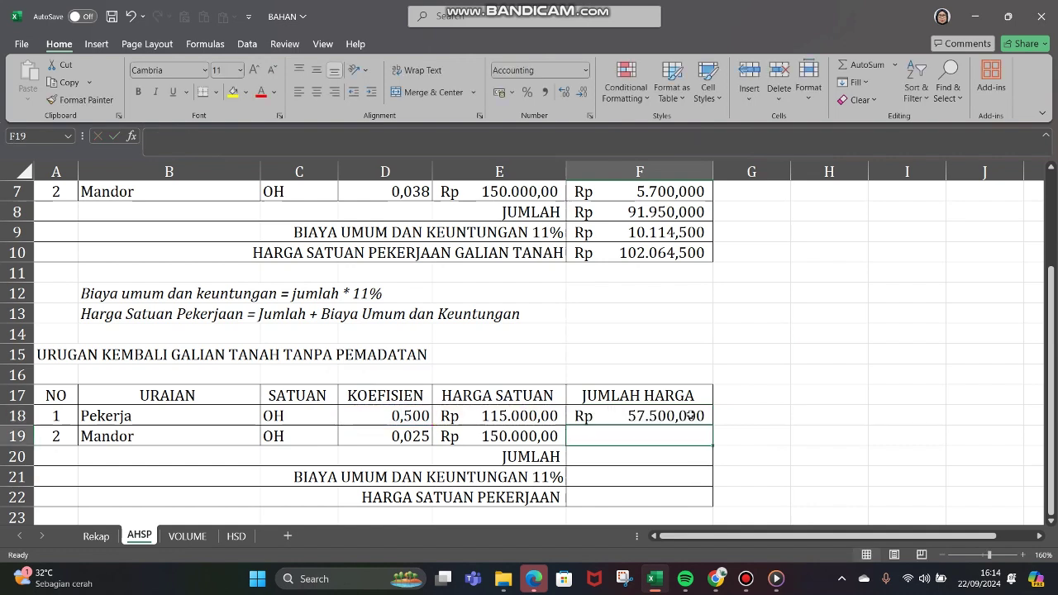
Calculate the Mandor amount in F19 by multiplying its coefficient D19 by its unit price E19
type("=")
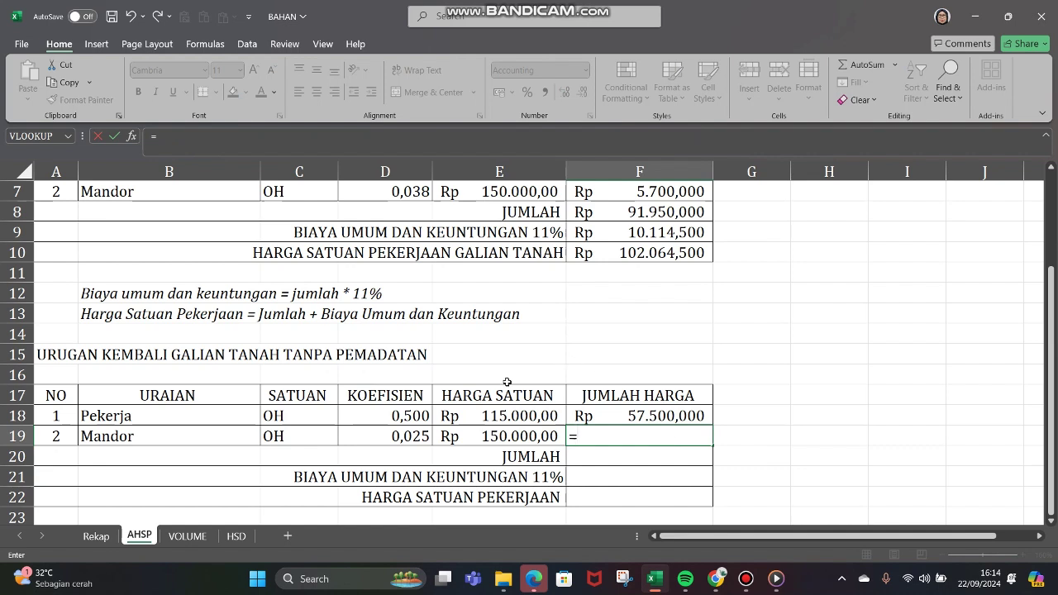
left_click(406, 435)
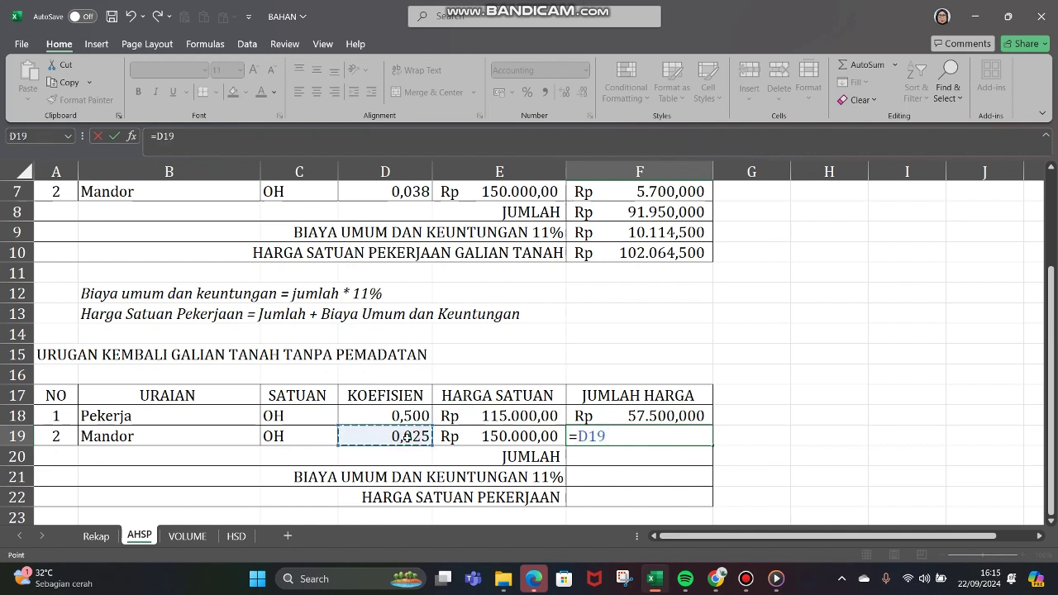
type("*")
left_click(534, 438)
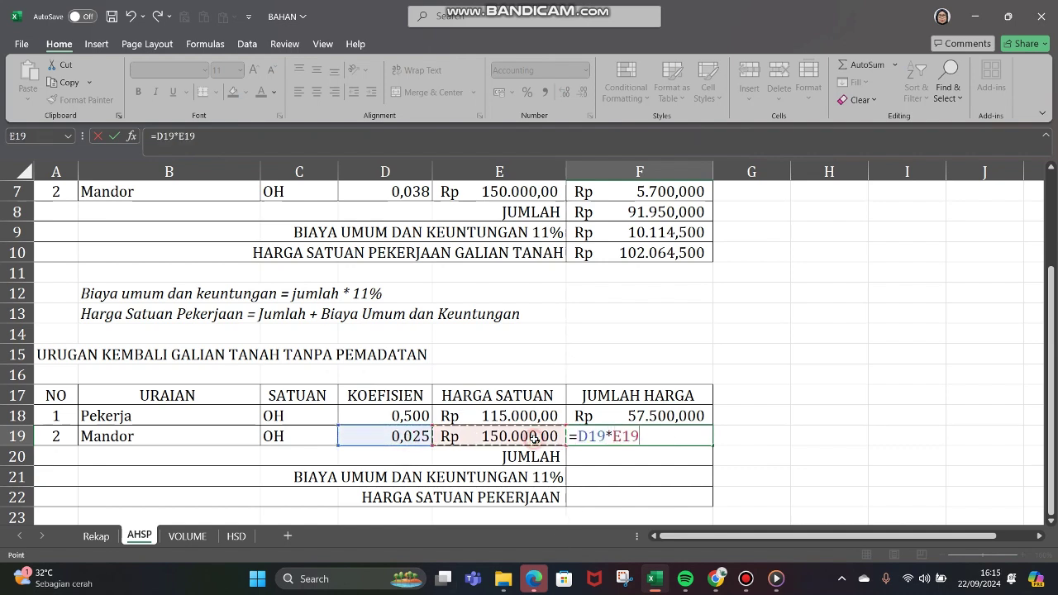
key("Return")
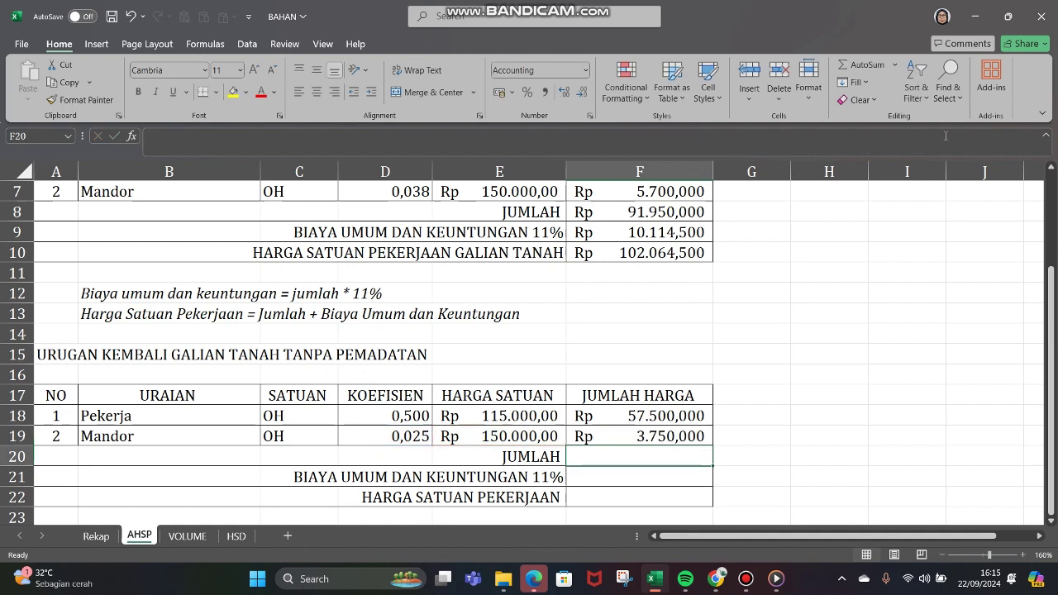
Sum F18:F19 into the JUMLAH cell F20 and calculate the overhead and profit in F21 as F20*11%
left_click(860, 64)
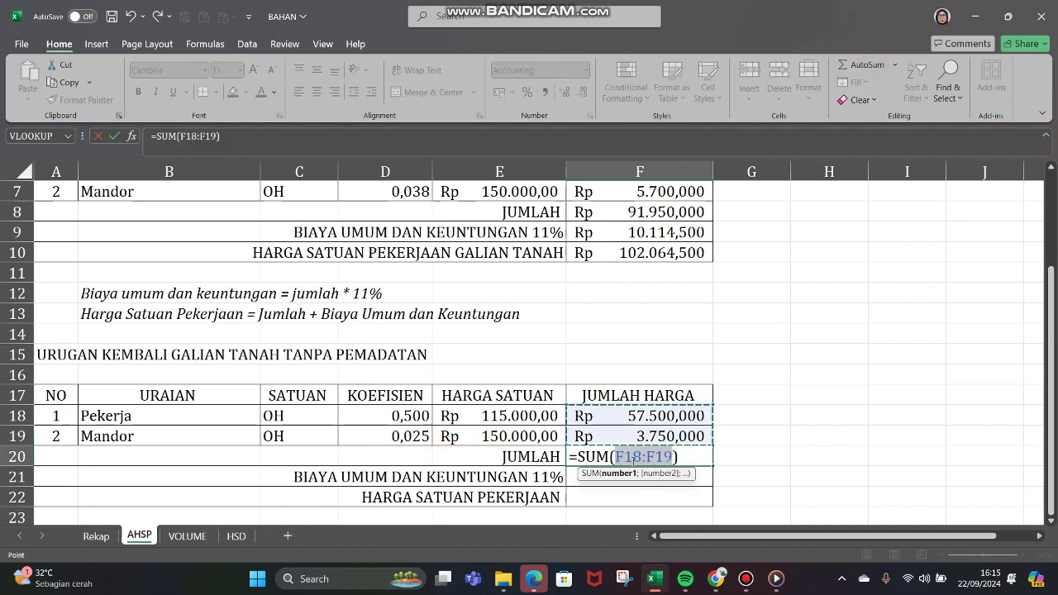
key("Return")
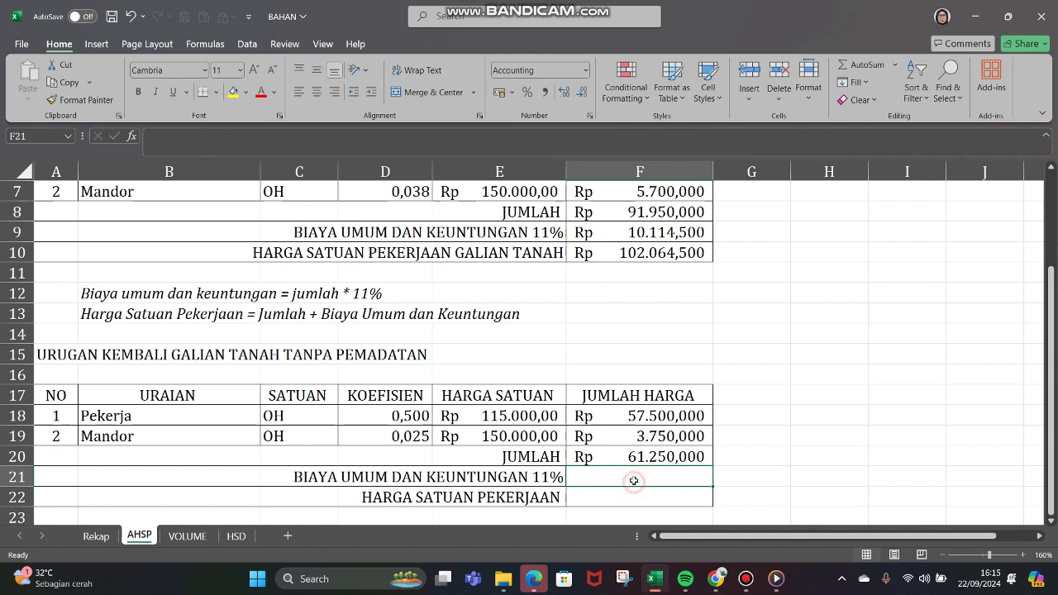
type("=")
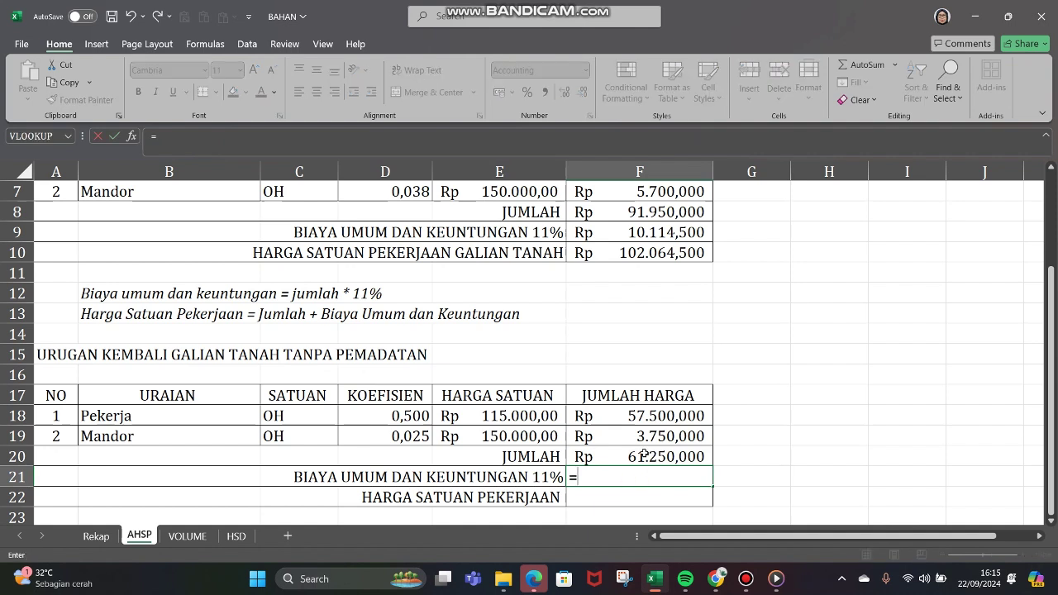
left_click(689, 454)
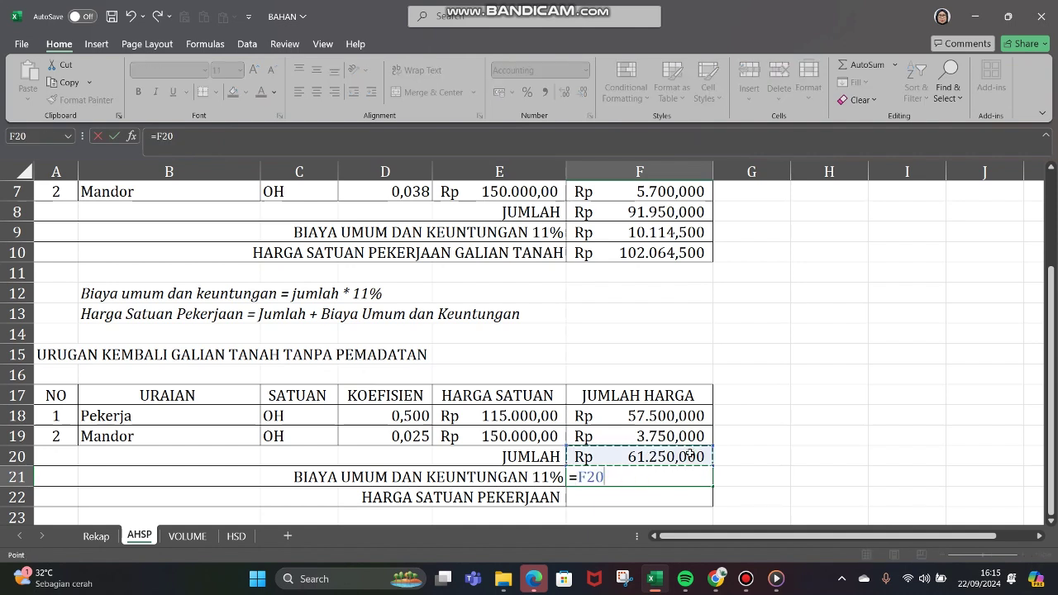
type("*11%")
key("Return")
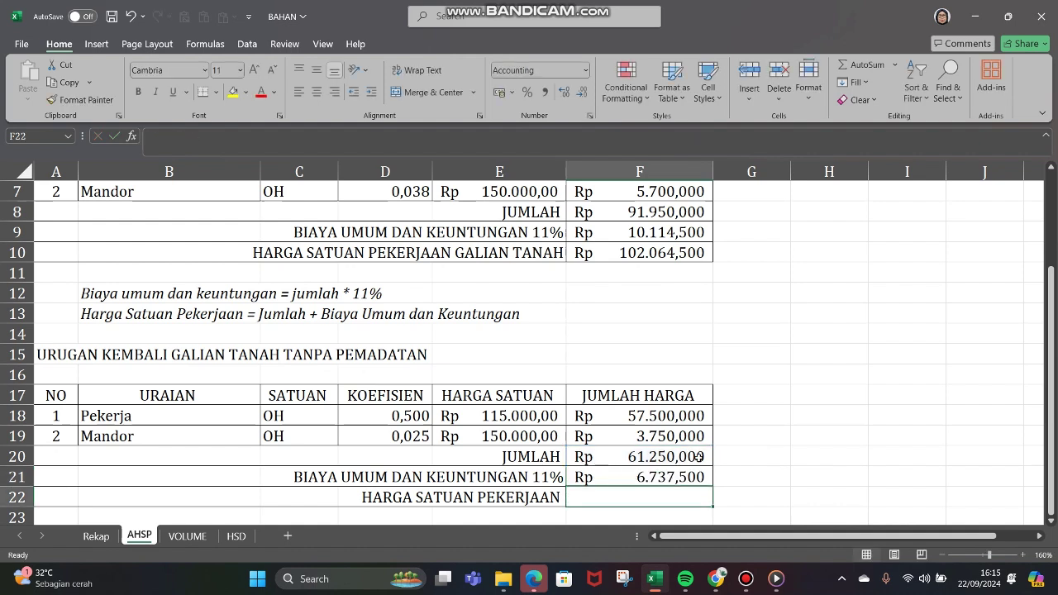
Extend the label in E22 to read HARGA SATUAN PEKERJAAN URUGAN TANAH KEMBALI
left_click(544, 498)
left_click(394, 155)
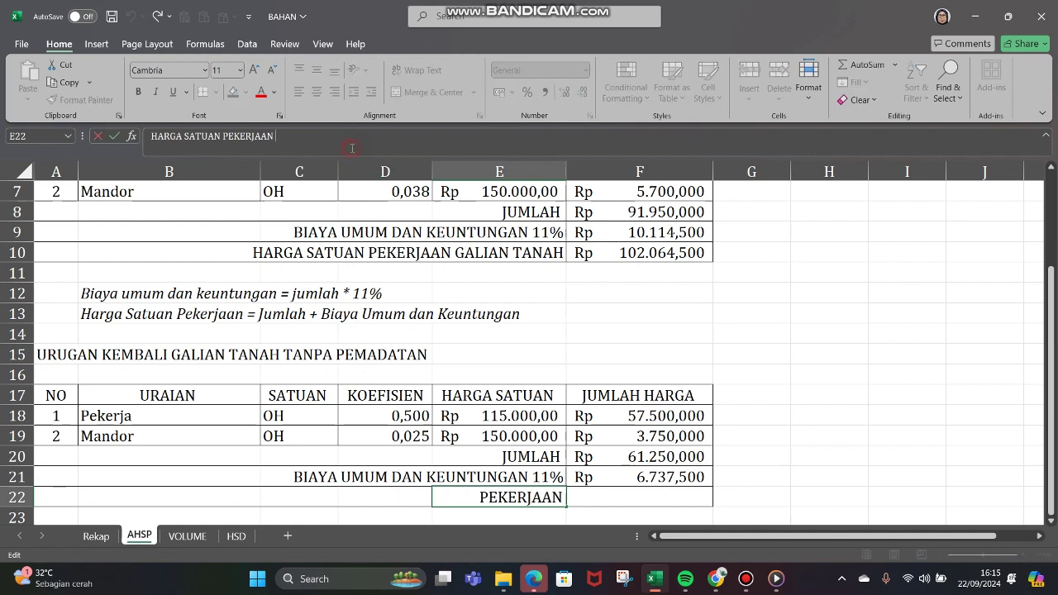
type("URU")
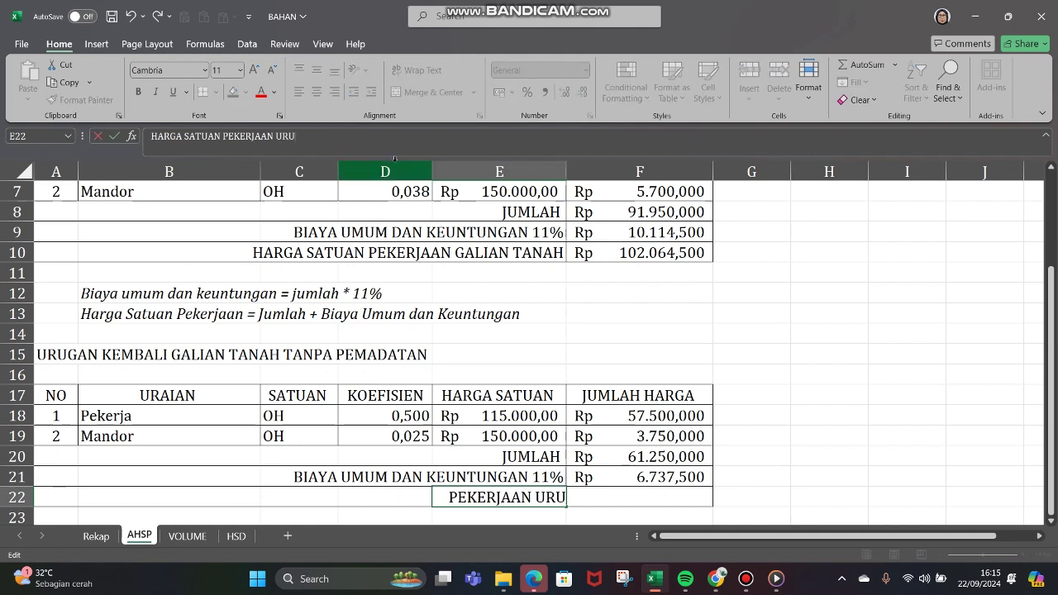
type("GAN TANAH KEMBALI")
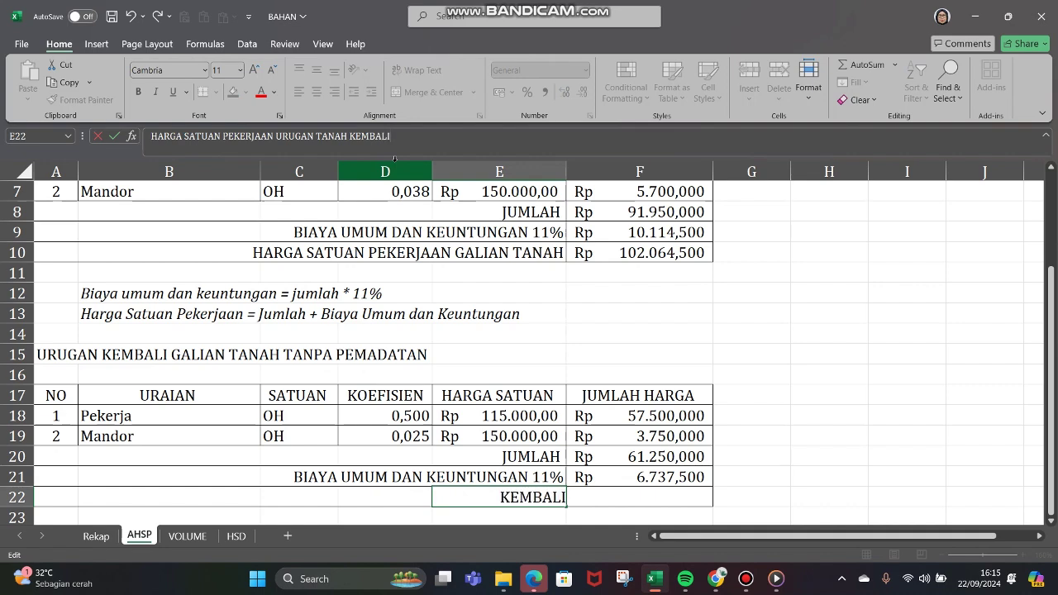
key("Return")
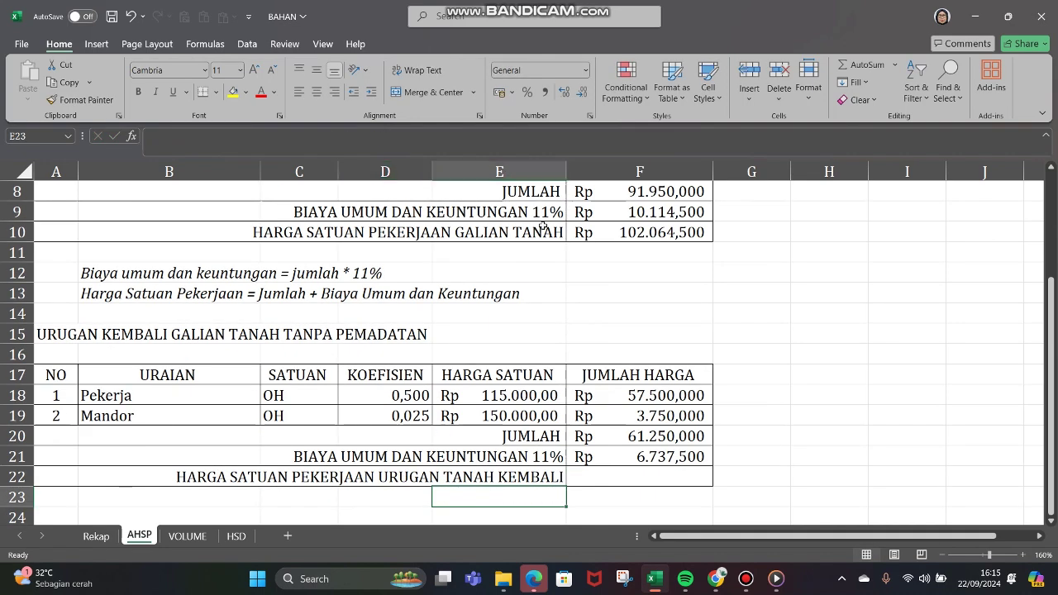
Calculate the backfill work unit price in F22 by adding the subtotal F20 and the overhead F21
left_click(634, 477)
type("=")
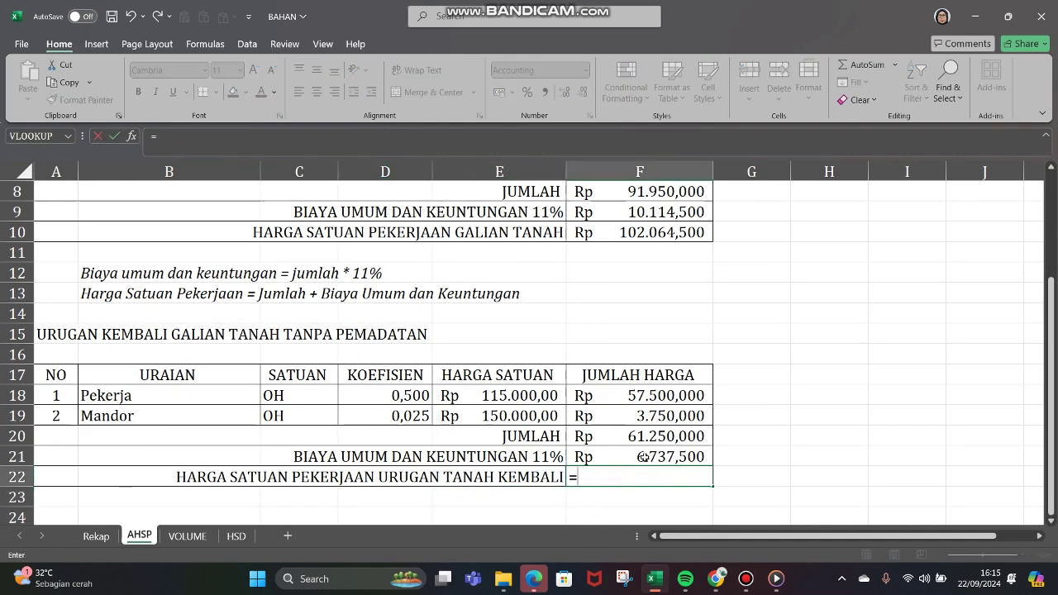
left_click(658, 436)
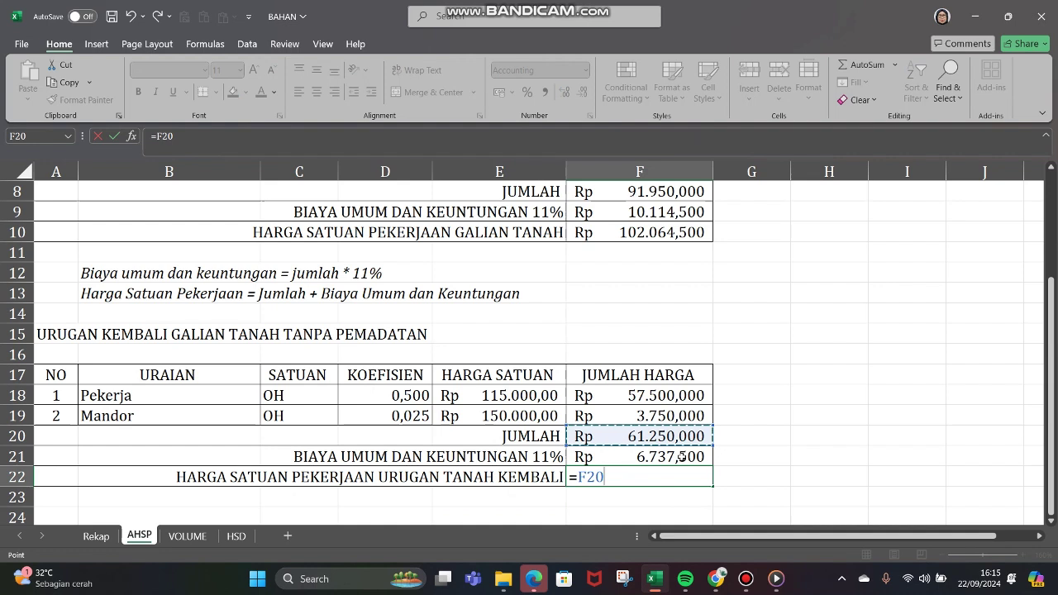
type("+")
left_click(648, 456)
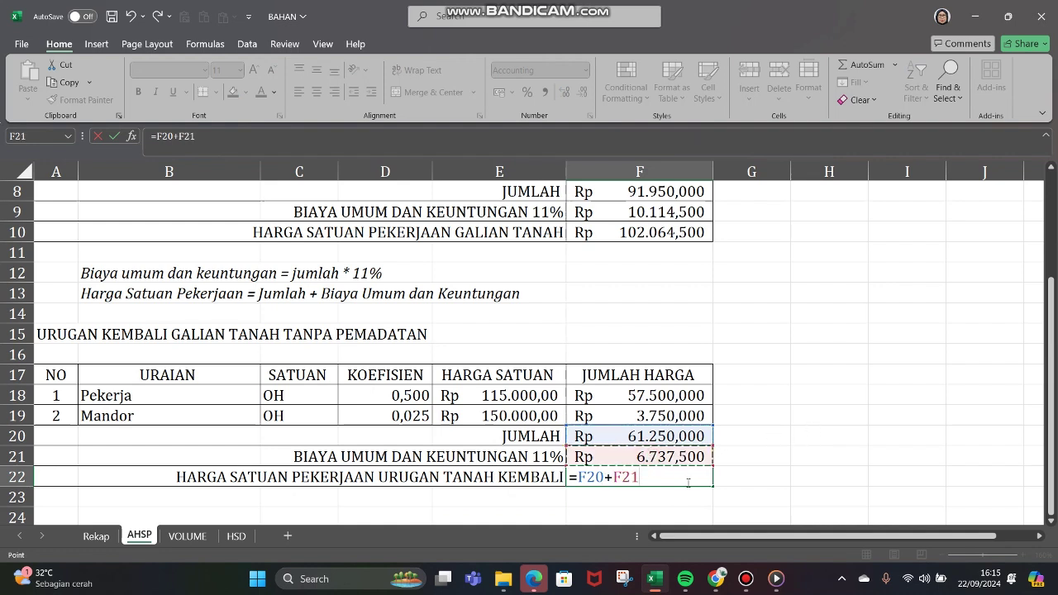
key("Return")
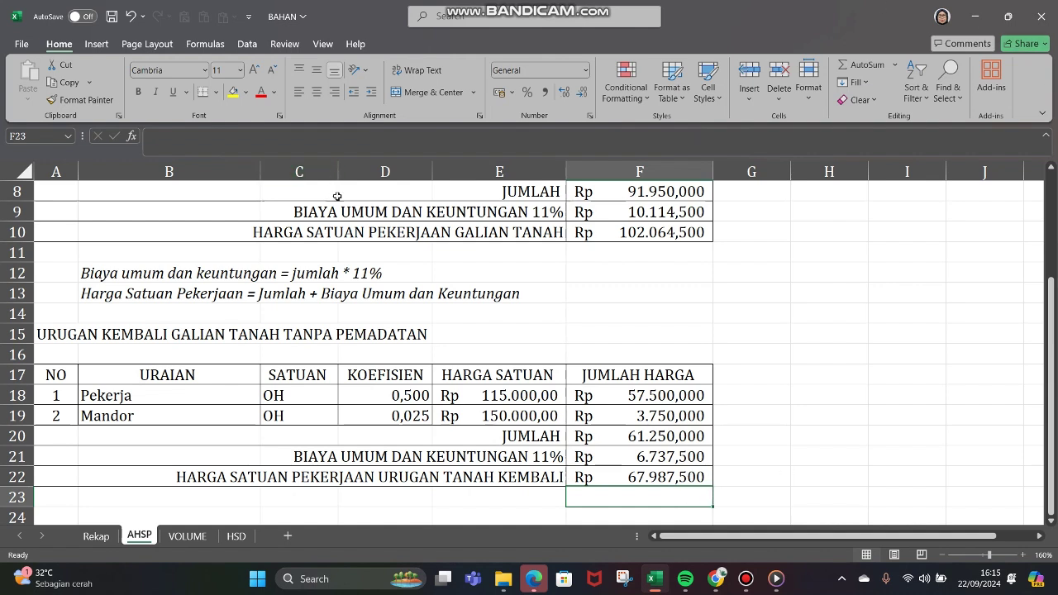
left_click(595, 309)
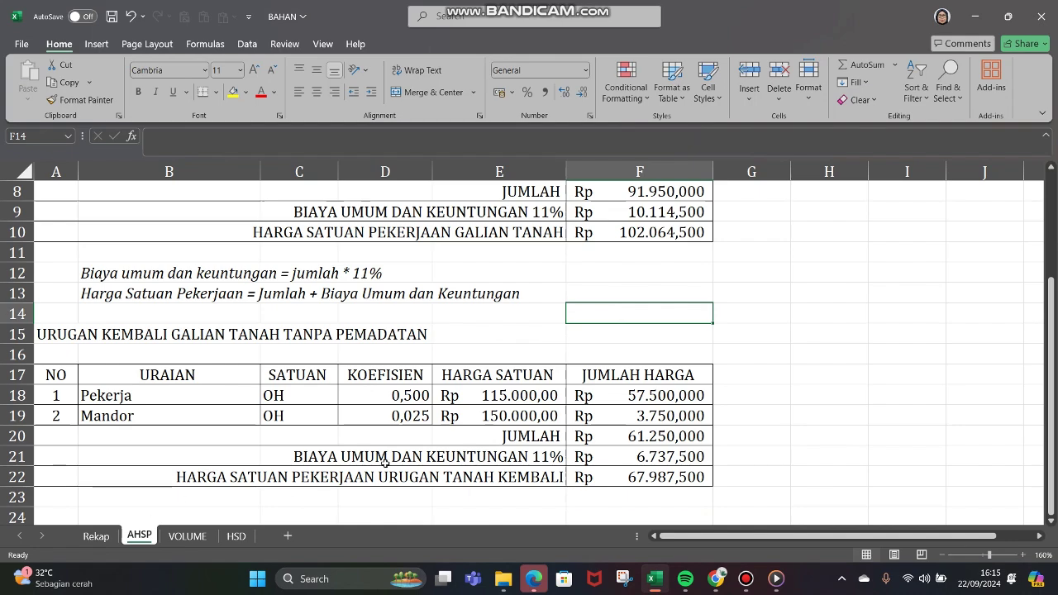
scroll(478, 364, "up", 2)
scroll(198, 426, "down", 1)
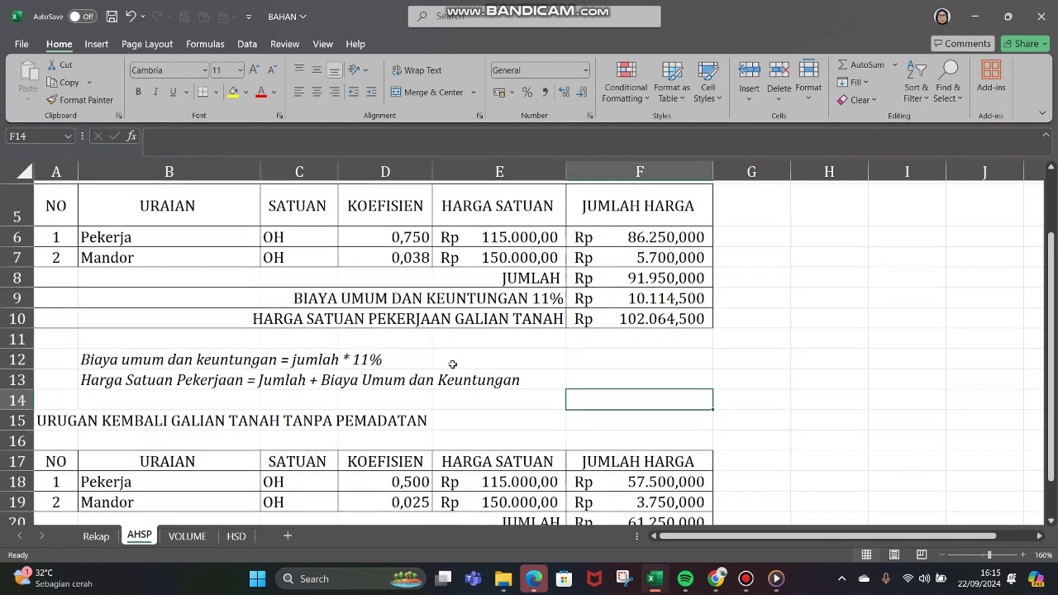
scroll(199, 425, "down", 1)
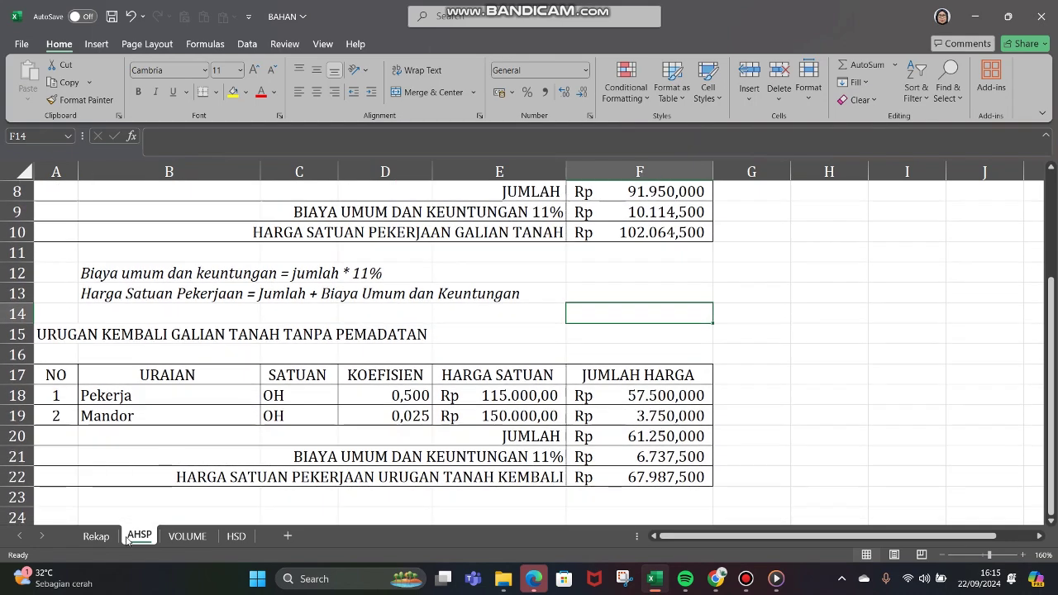
On the Rekap sheet, link the Galian Tanah Biasa volume in D8 to cell G26 of the VOLUME sheet
left_click(97, 535)
left_click(743, 355)
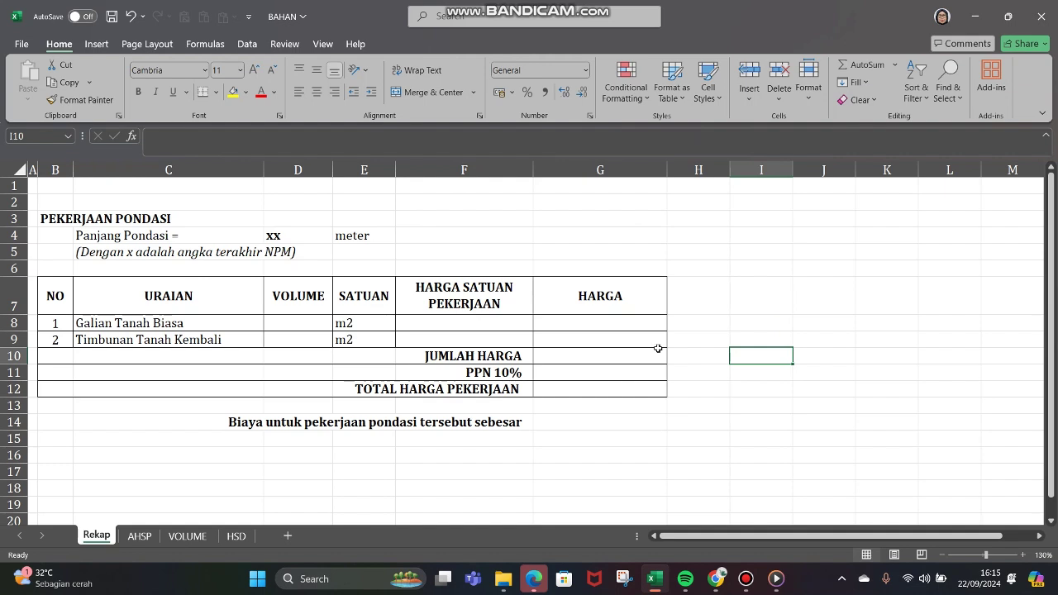
left_click(304, 326)
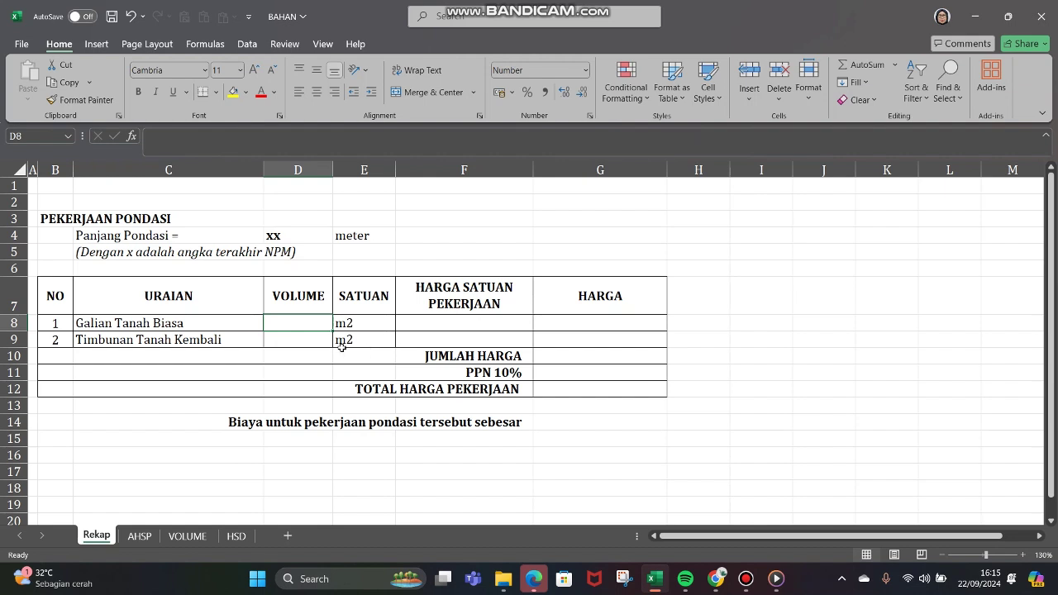
type("=")
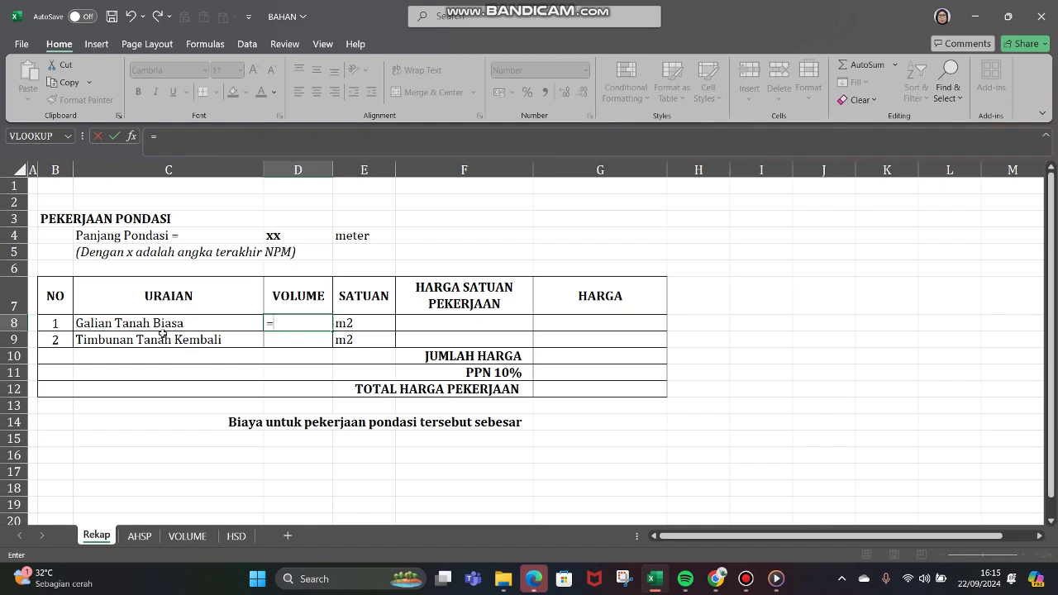
left_click(188, 535)
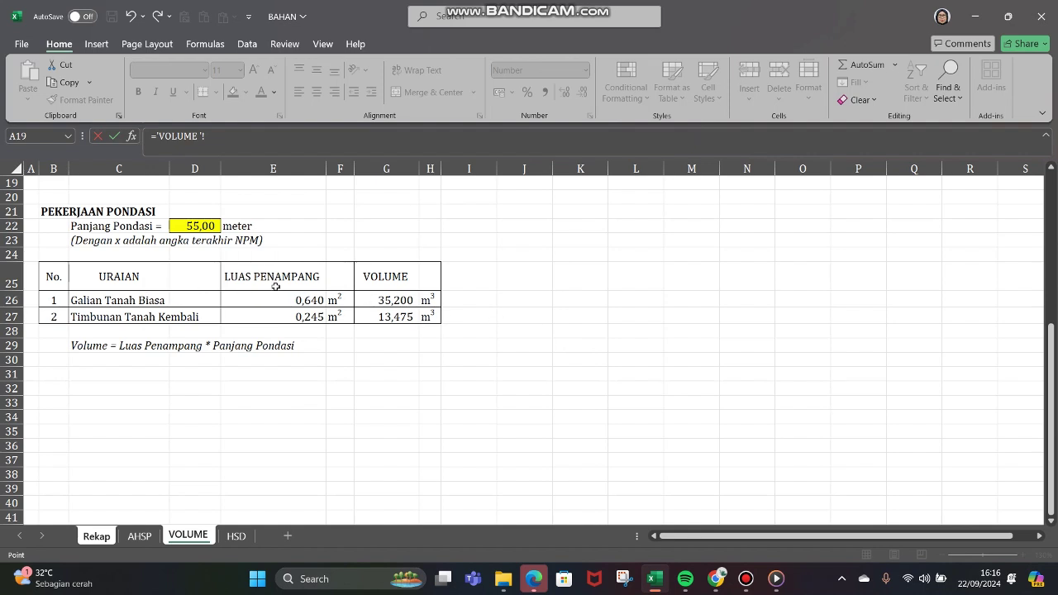
left_click(398, 300)
key("Return")
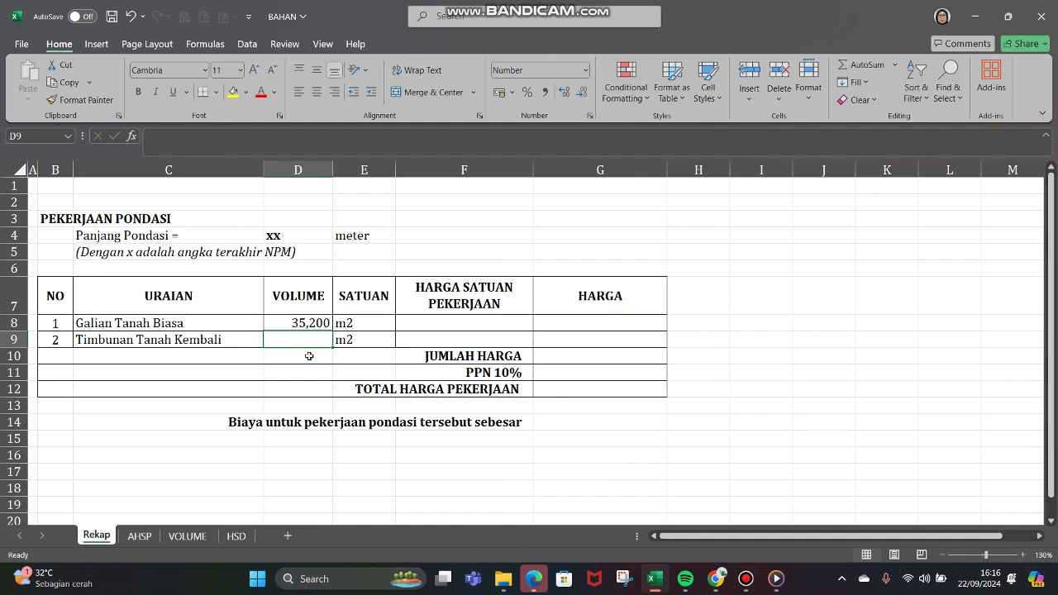
Link the Timbunan Tanah Kembali volume in D9 to cell G27 of the VOLUME sheet and check the formulas in D8 and D9
type("=")
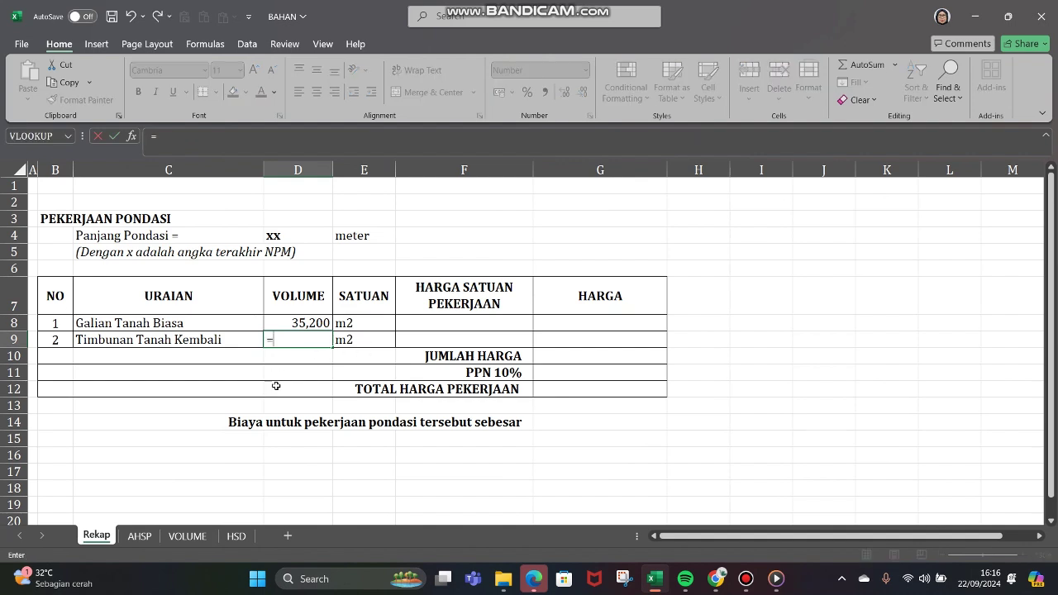
left_click(185, 537)
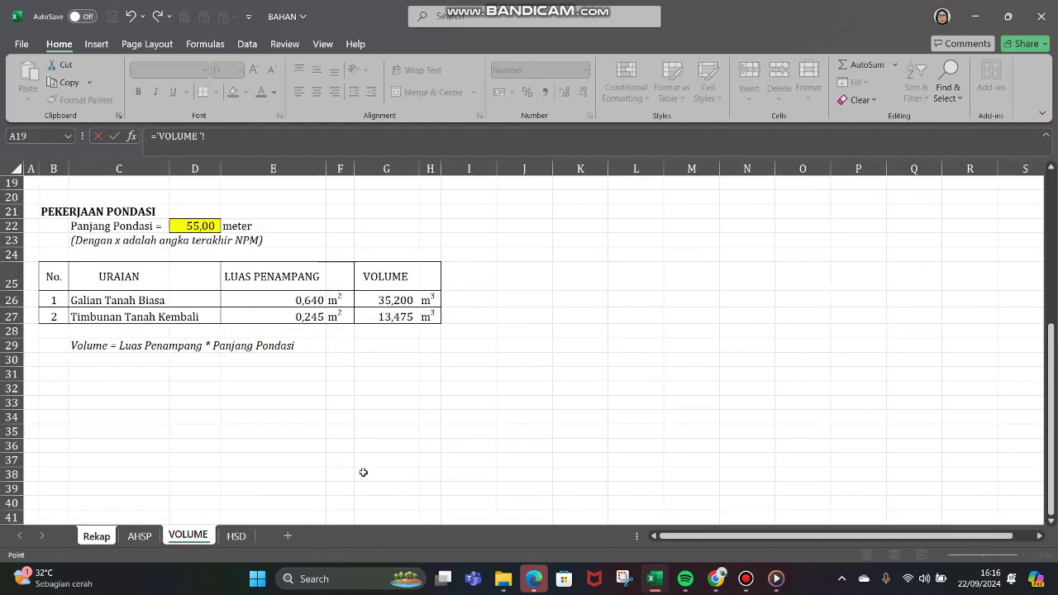
left_click(406, 316)
key("Return")
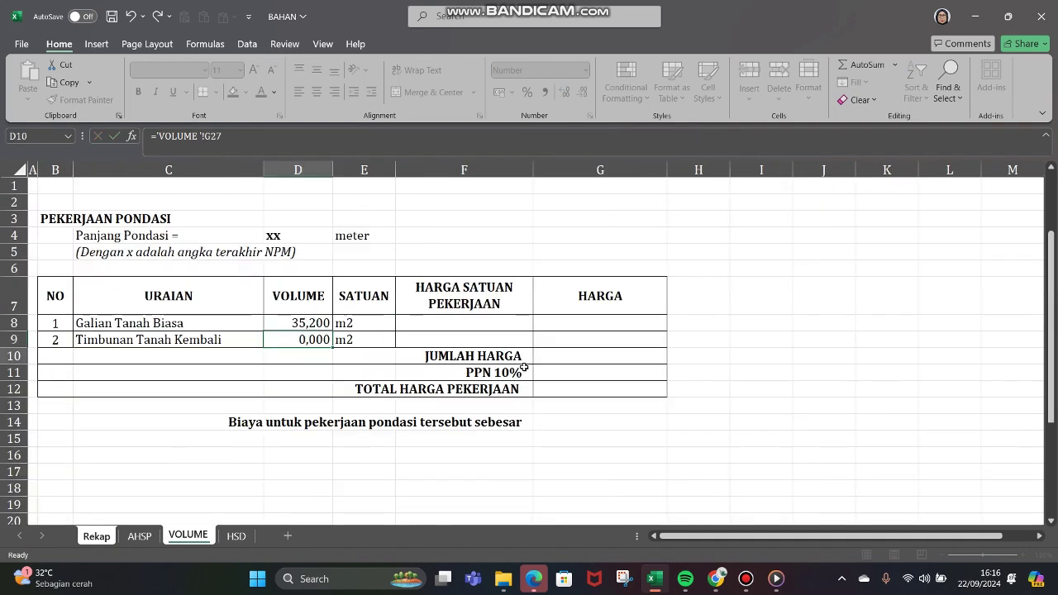
left_click(306, 324)
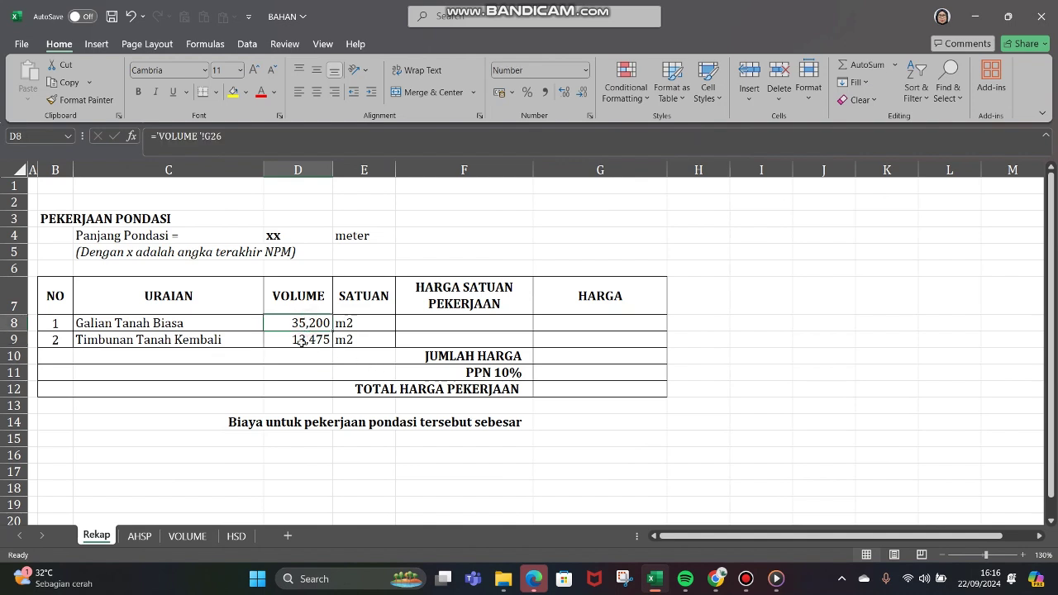
left_click(300, 339)
left_click(299, 324)
left_click(311, 338)
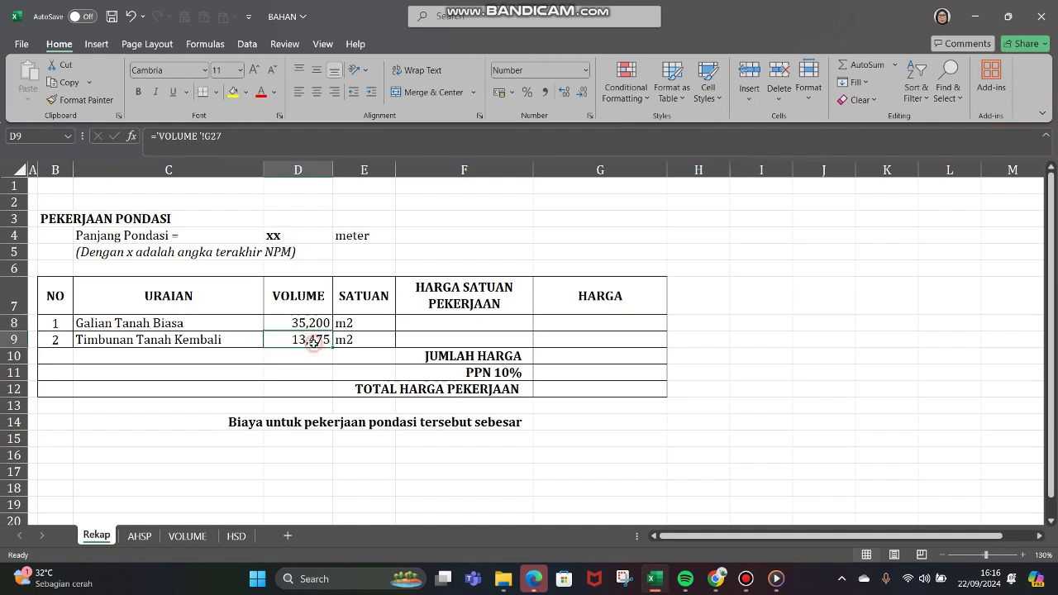
Link the Galian Tanah Biasa unit price in F8 of the Rekap sheet to cell F10 of the AHSP sheet
left_click(493, 324)
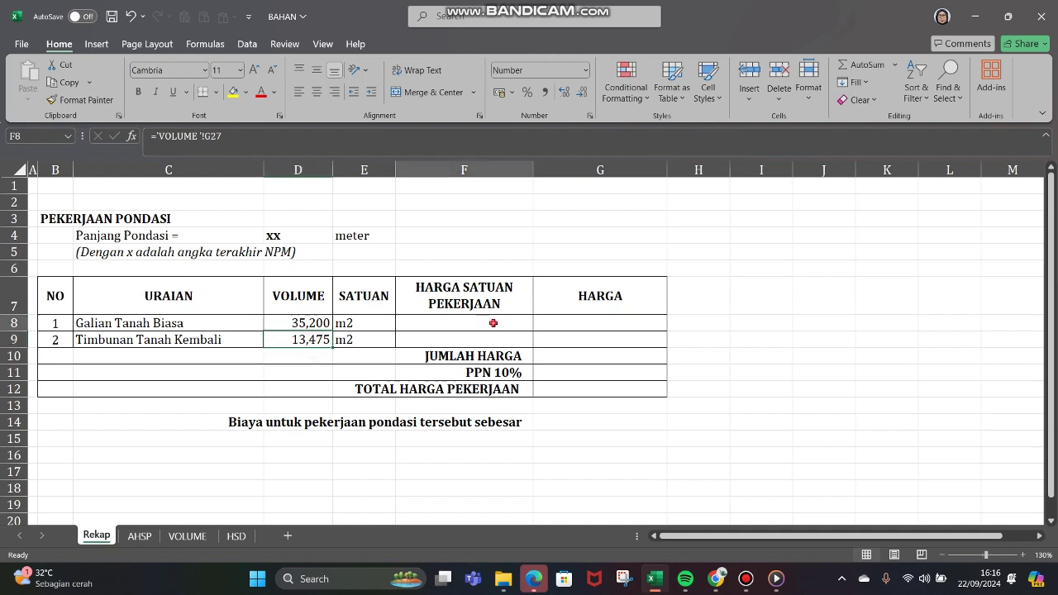
type("=")
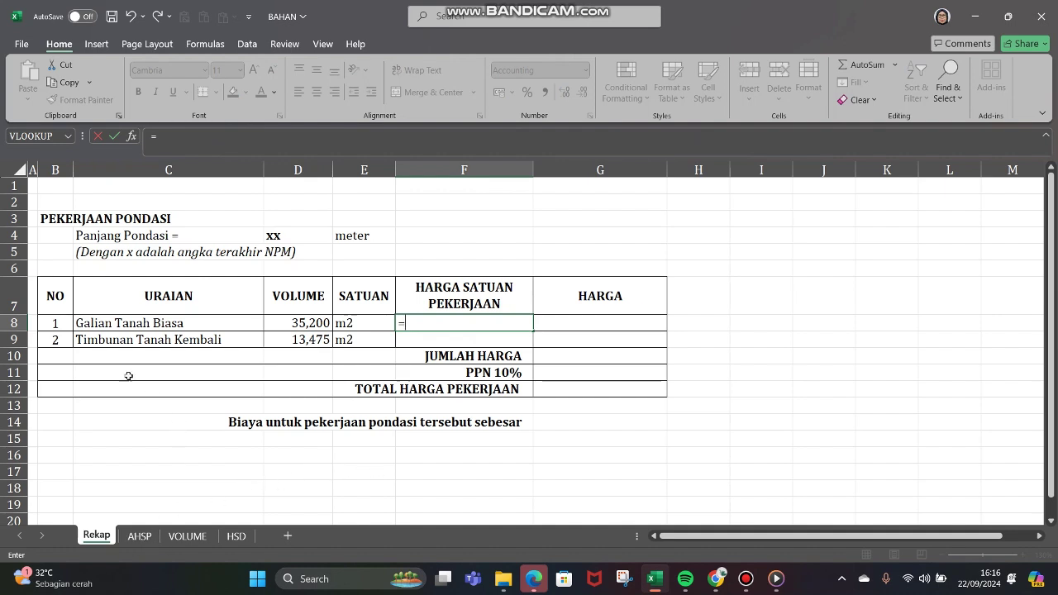
left_click(149, 541)
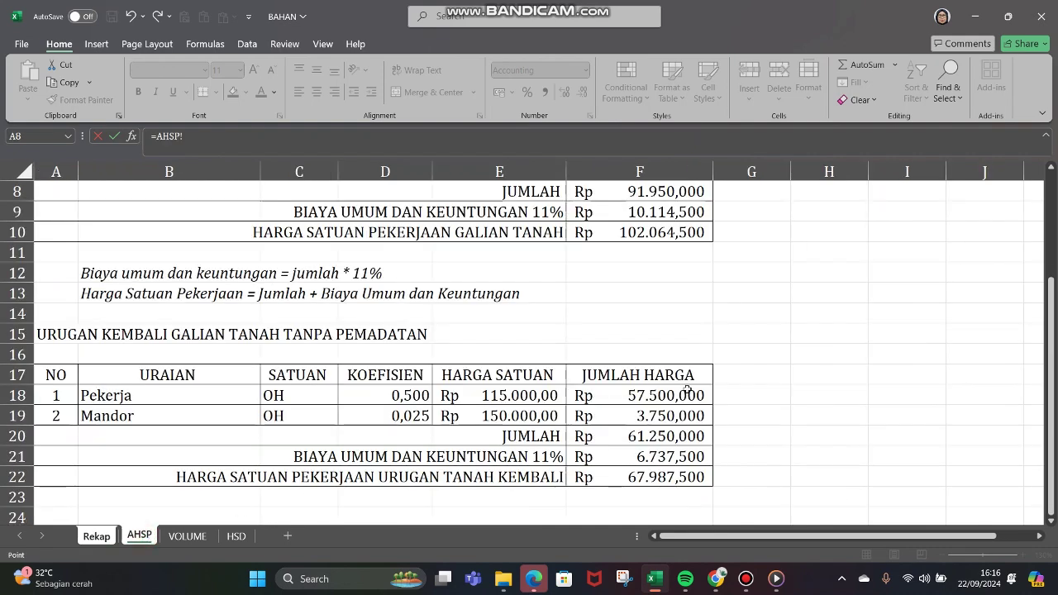
scroll(700, 374, "up", 3)
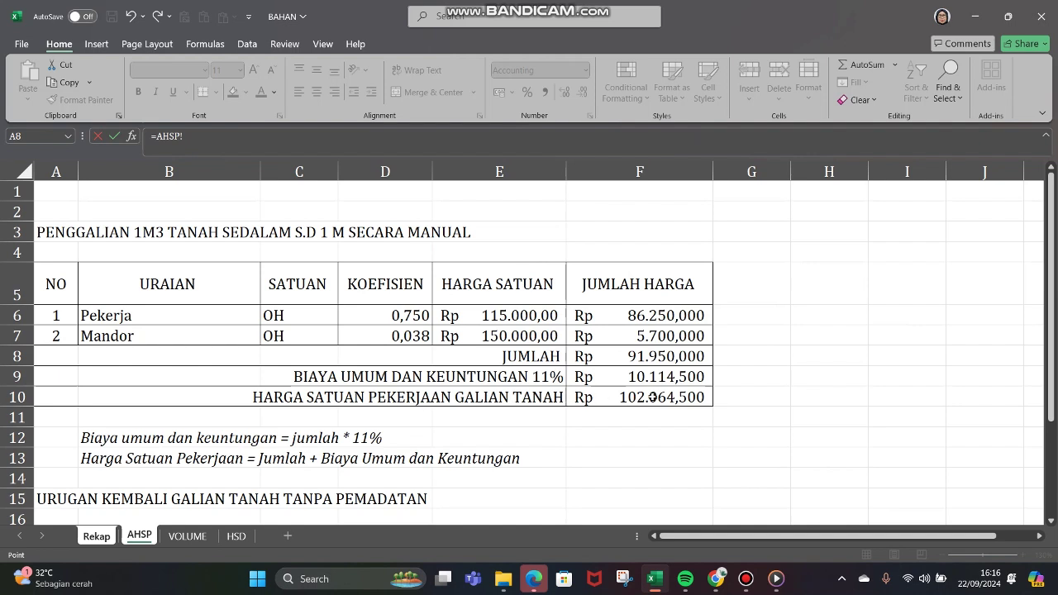
left_click(653, 397)
key("Return")
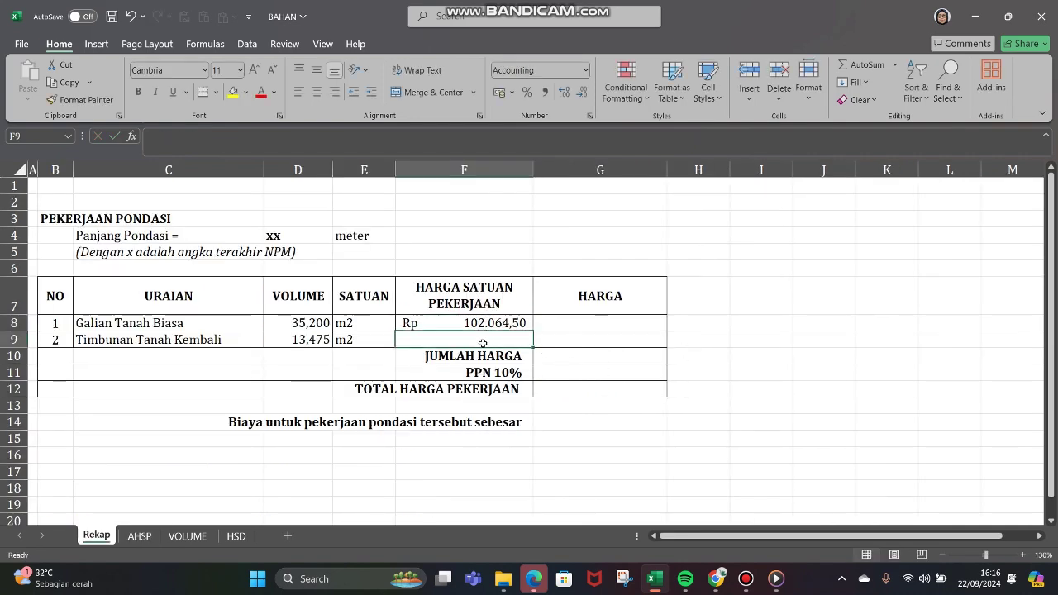
Link the Timbunan Tanah Kembali unit price in F9 of the Rekap sheet to cell F22 of the AHSP sheet
type("=")
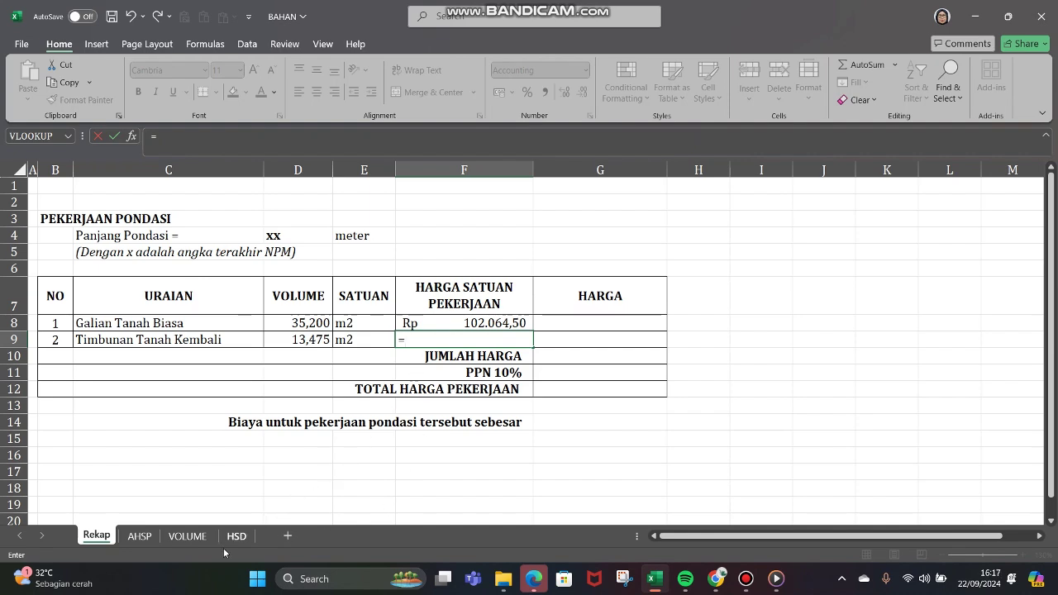
left_click(140, 536)
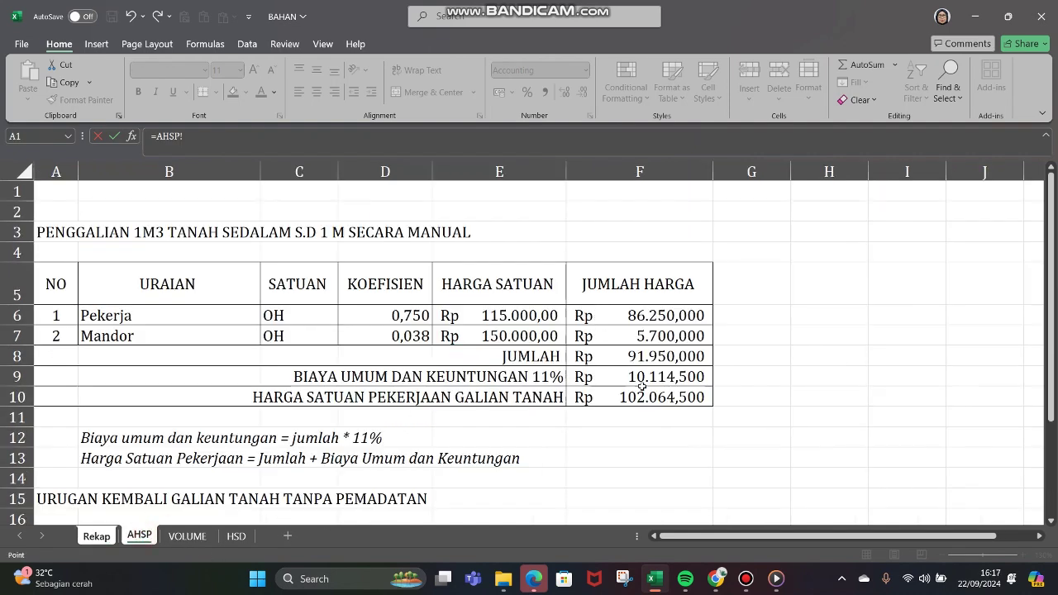
scroll(634, 372, "down", 3)
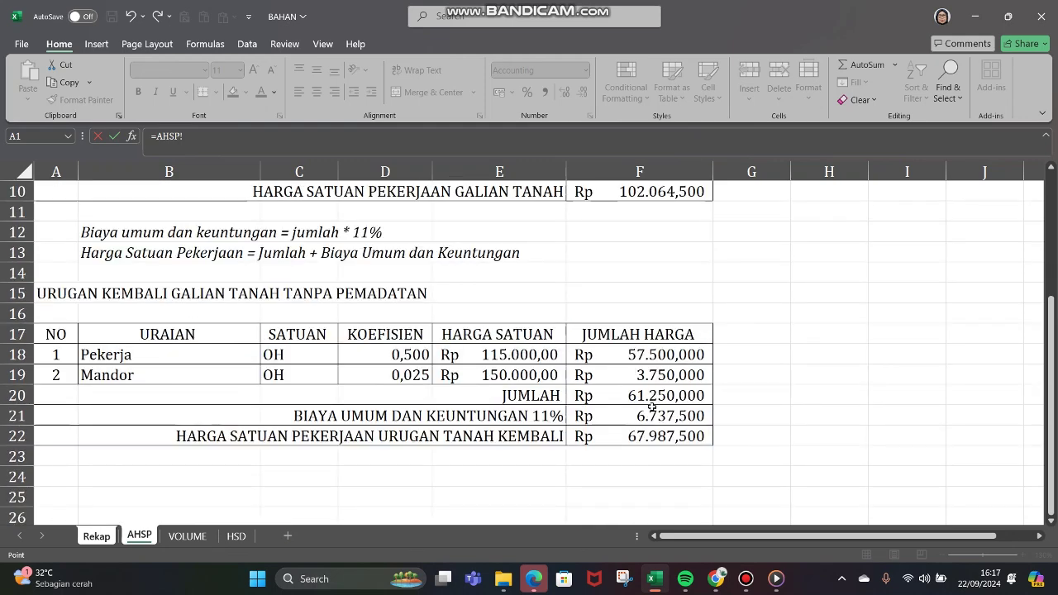
left_click(674, 436)
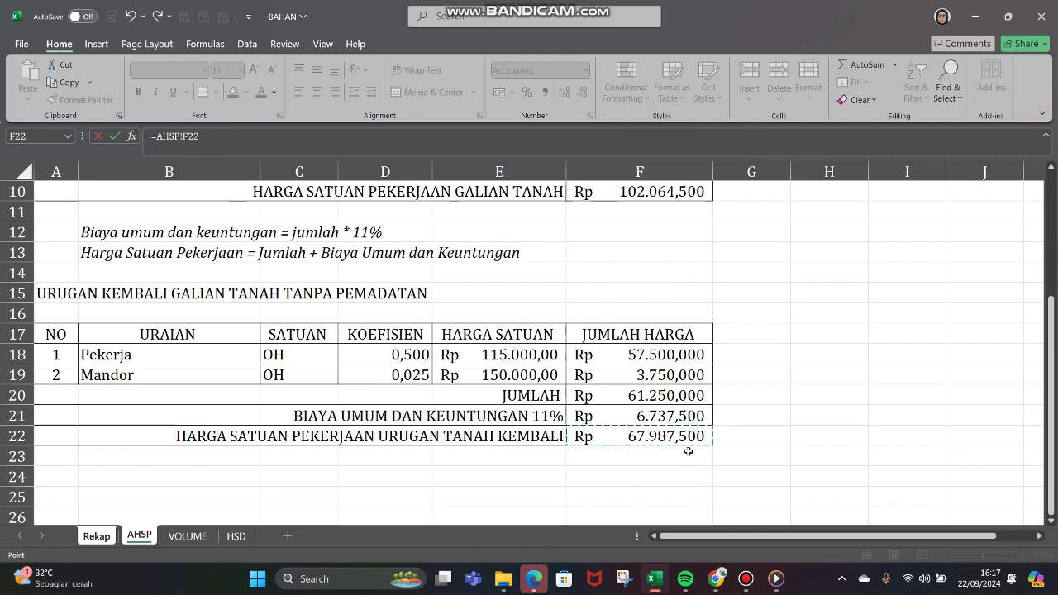
key("Return")
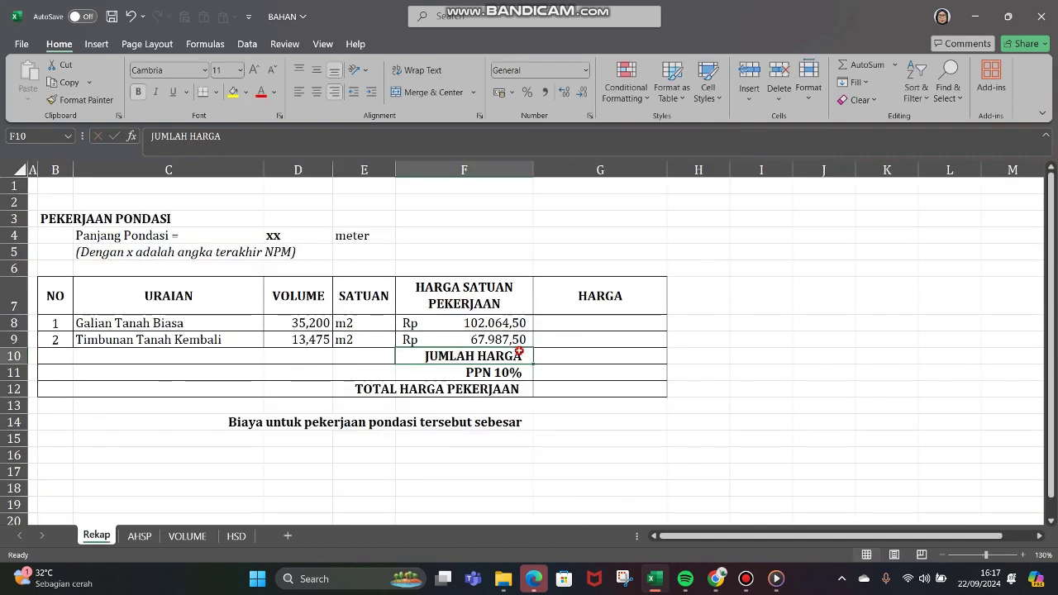
left_click(512, 326)
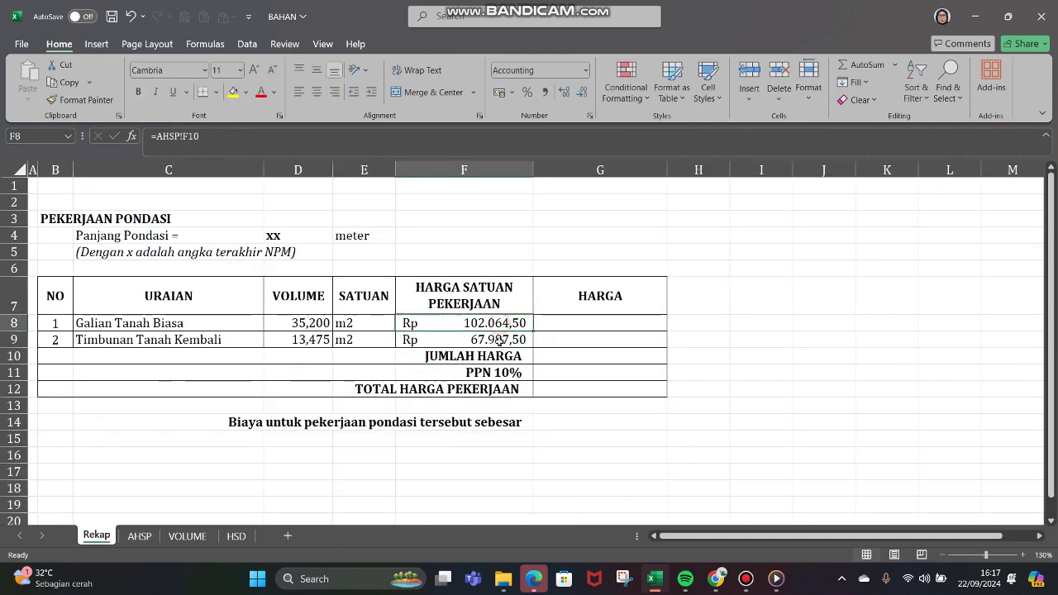
Calculate the Galian Tanah Biasa price in G8 by multiplying the volume D8 by the unit price F8
left_click(611, 324)
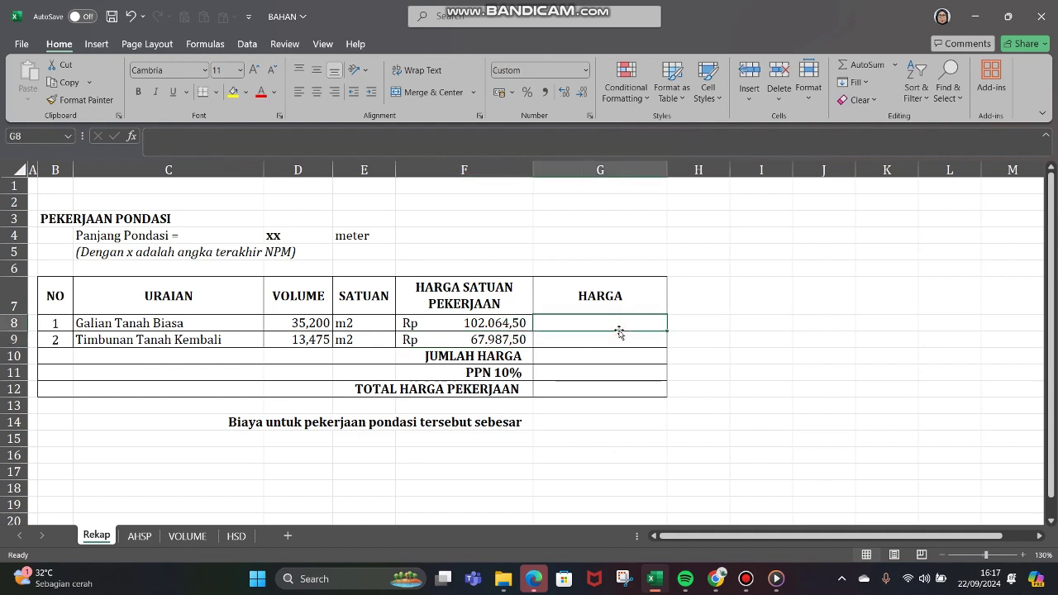
type("=")
left_click(283, 323)
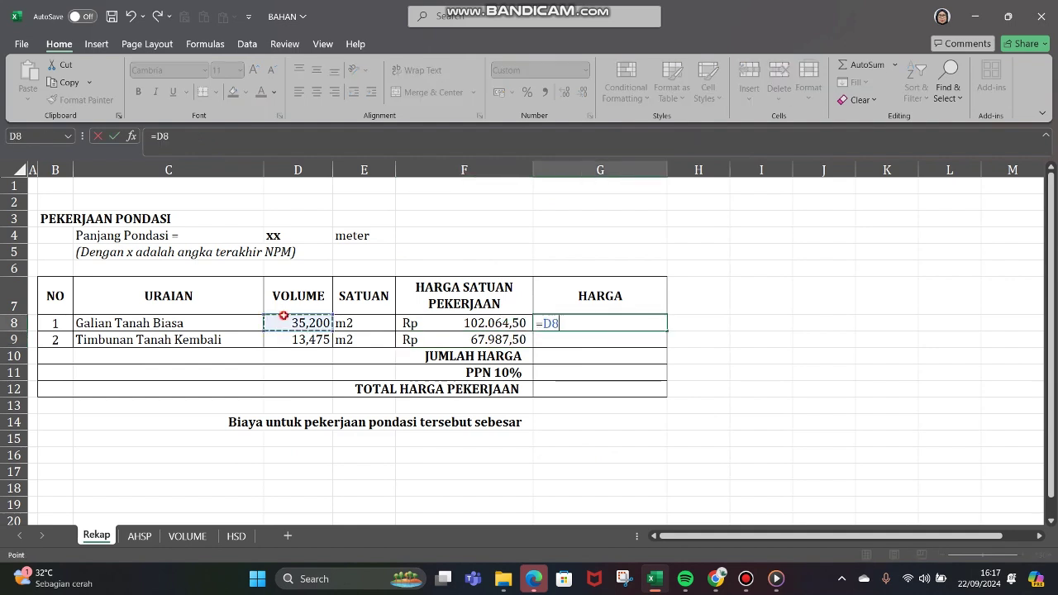
type("*")
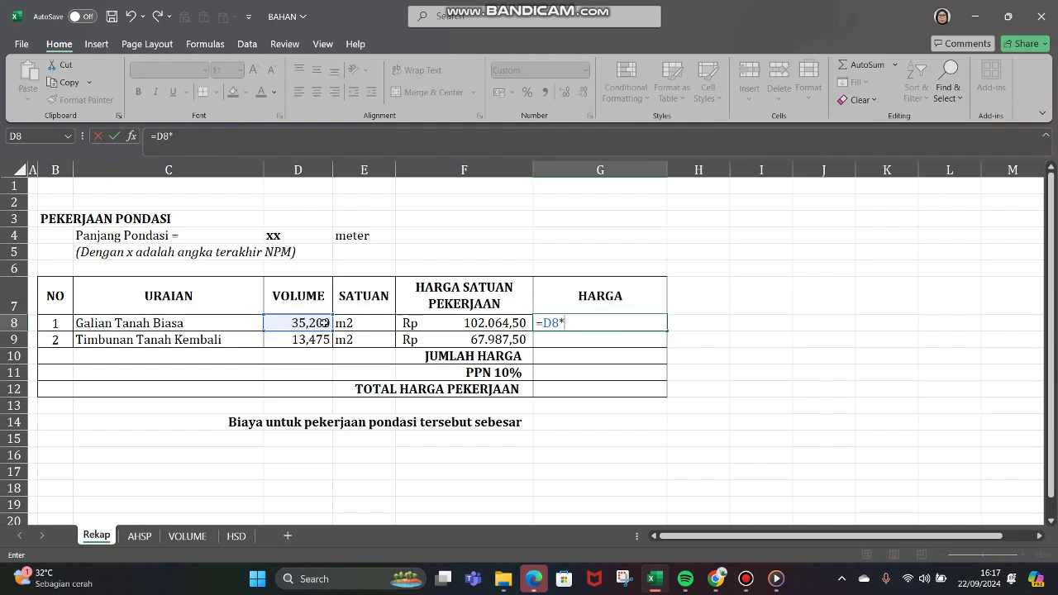
left_click(428, 323)
key("Return")
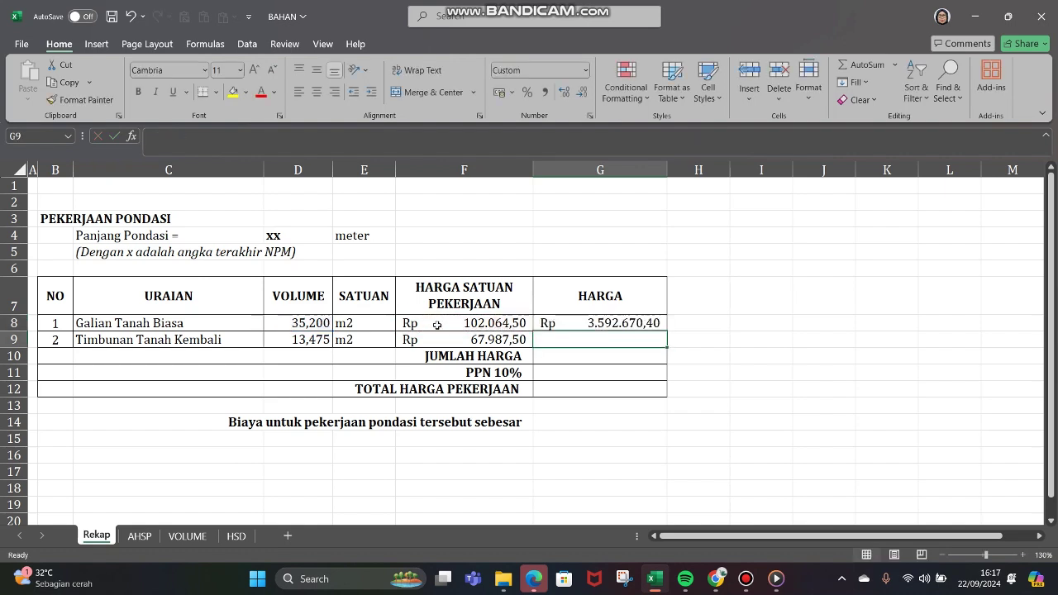
Calculate the Timbunan Tanah Kembali price in G9 by multiplying the volume D9 by the unit price F9
type("=")
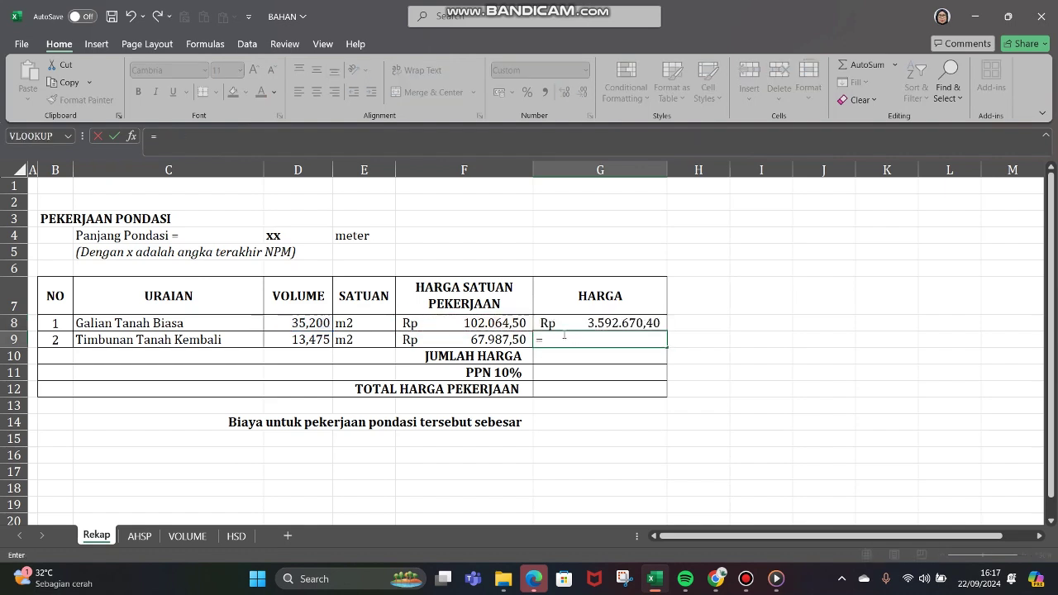
left_click(285, 344)
type("*")
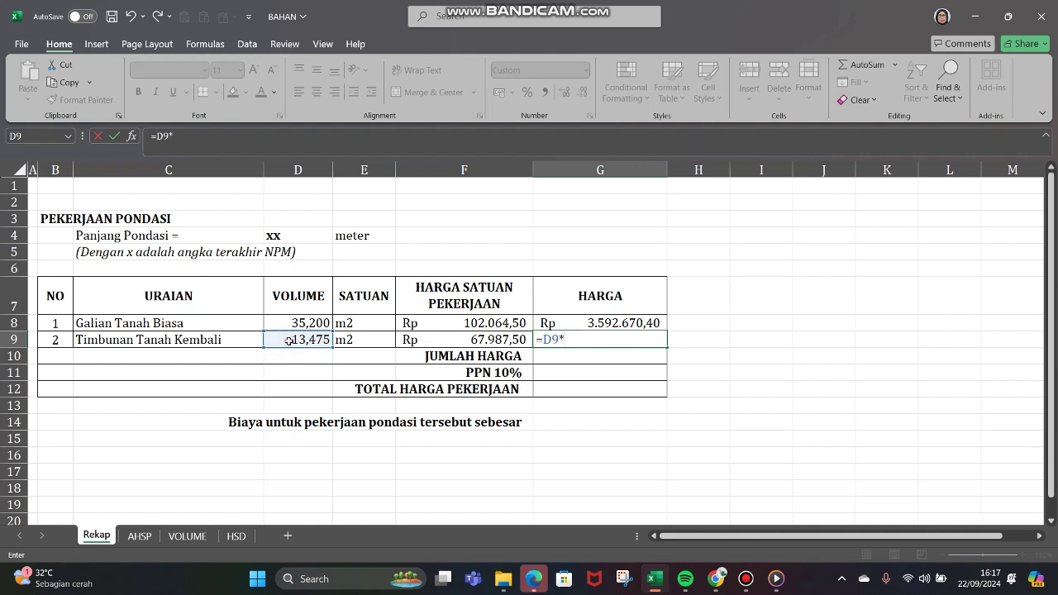
left_click(472, 343)
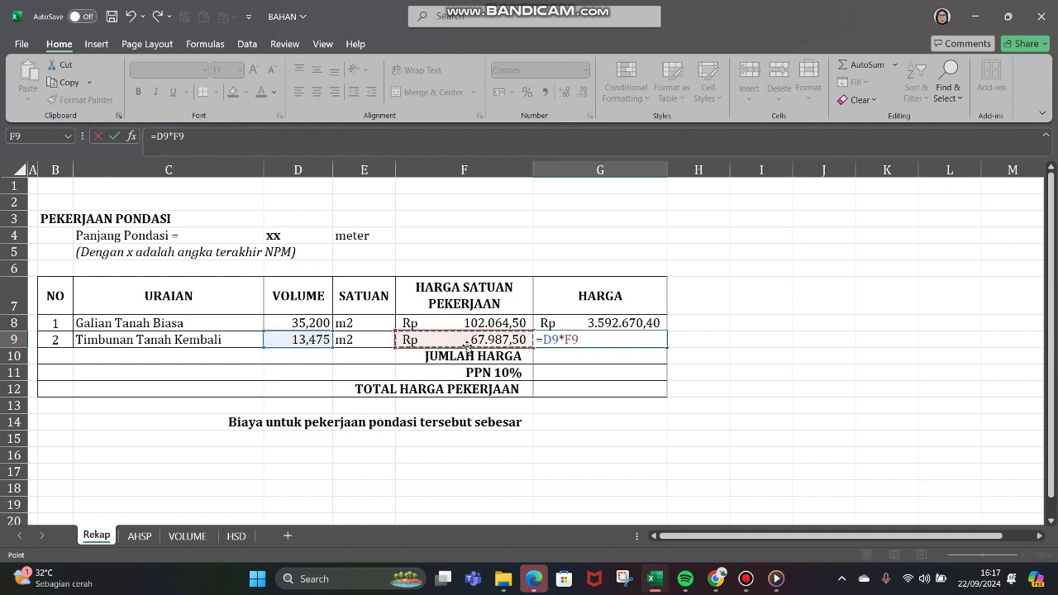
key("Return")
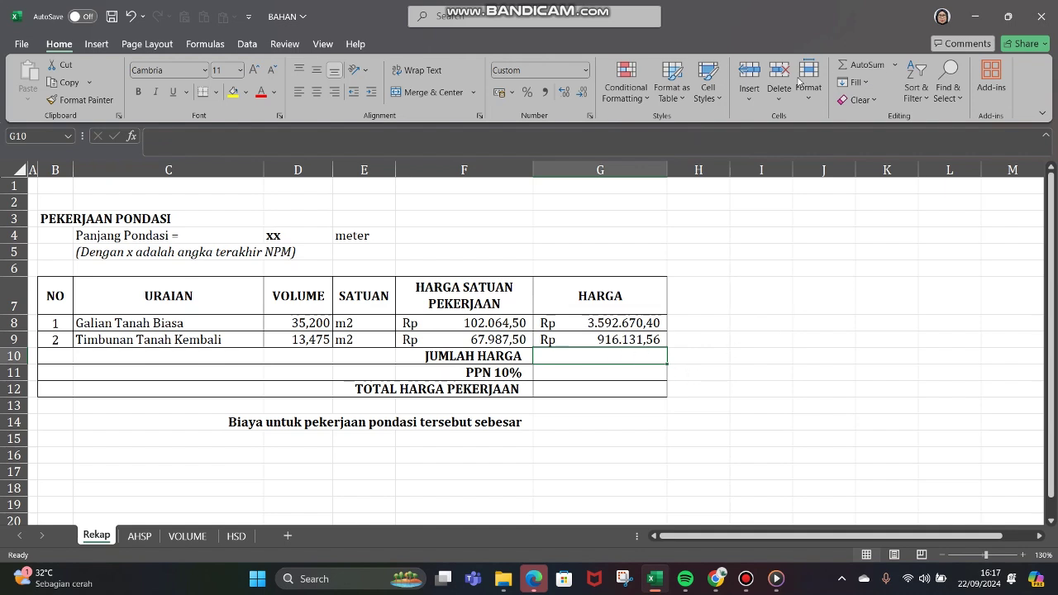
Calculate JUMLAH HARGA in G10 with a SUM formula over the prices in G8:G9
left_click(456, 358)
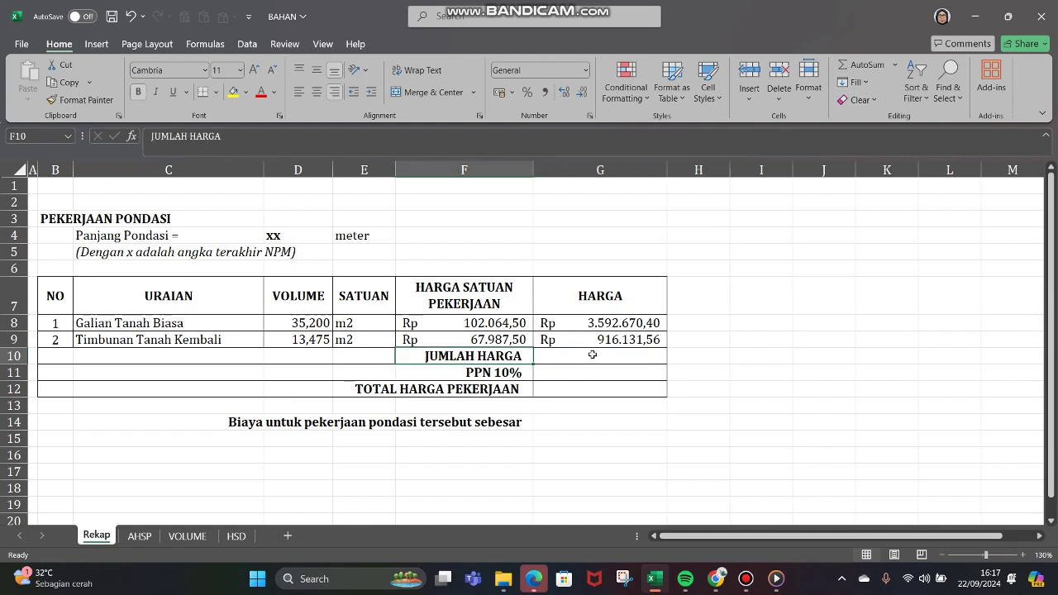
left_click(593, 355)
type("=")
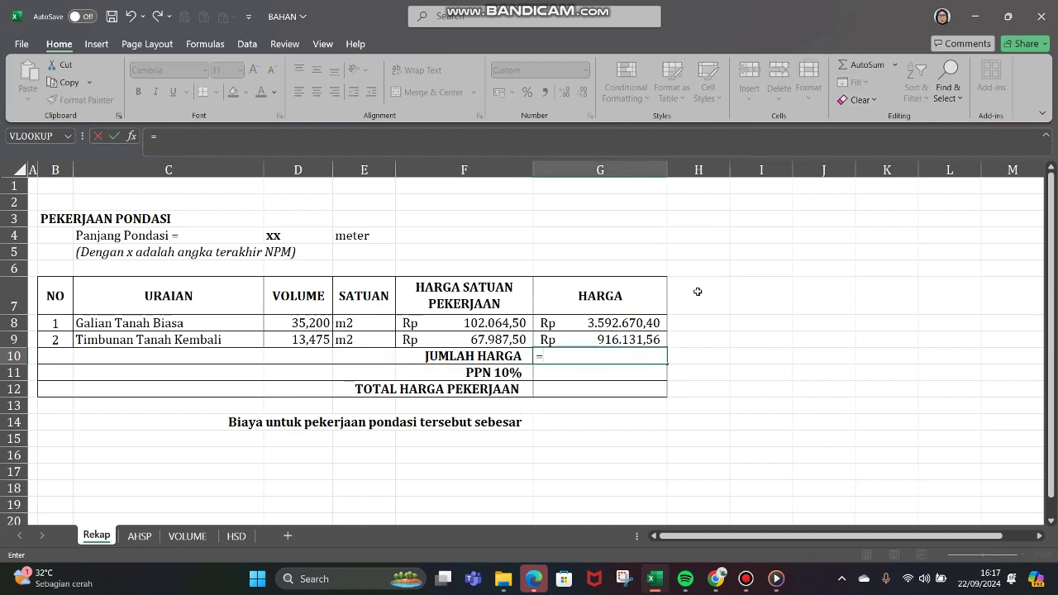
type("SUM")
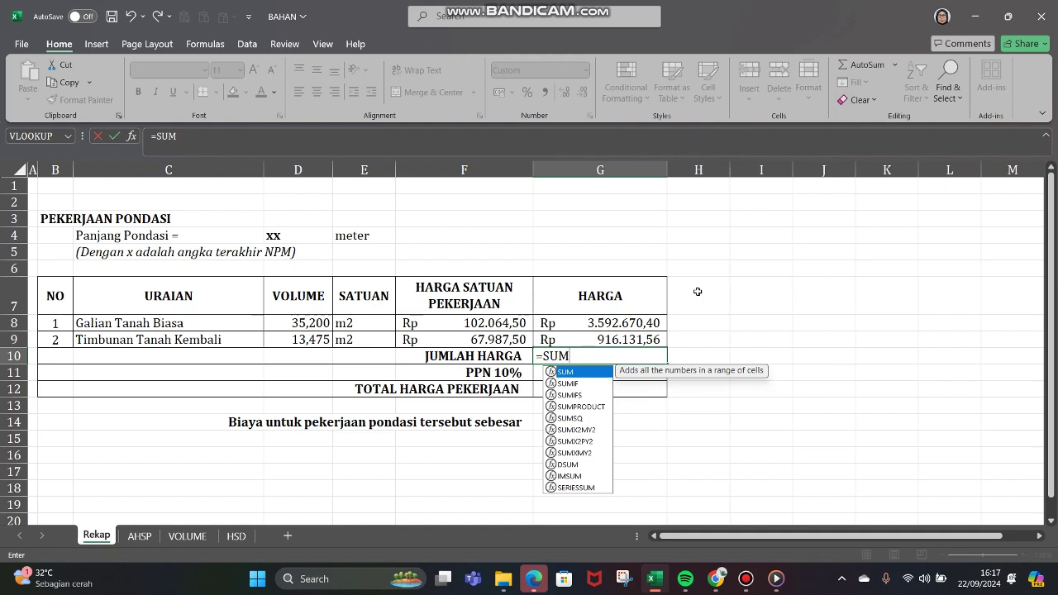
type("(")
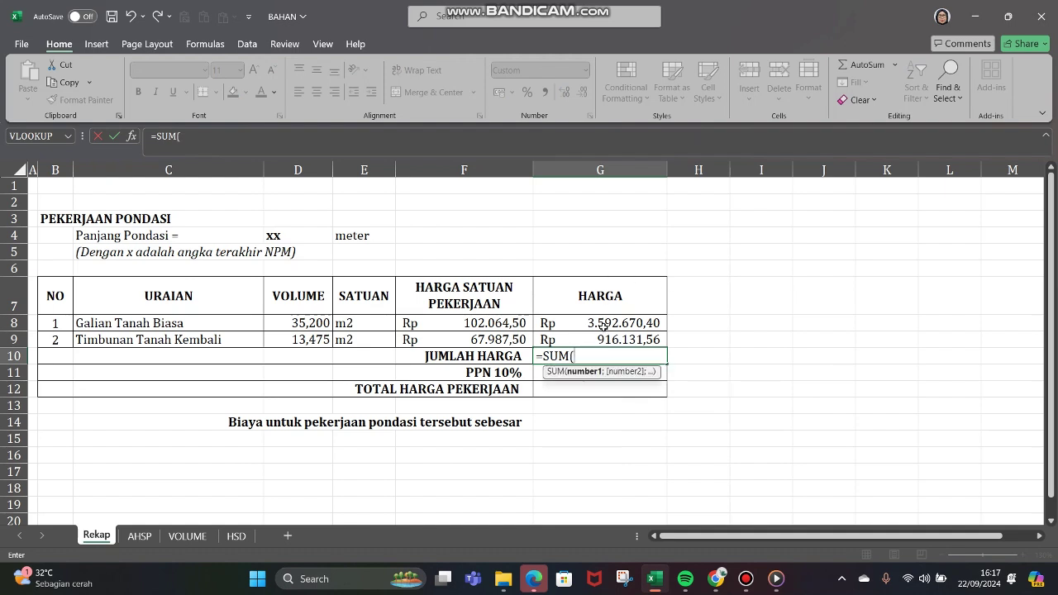
left_click_drag(601, 322, 599, 339)
type(")")
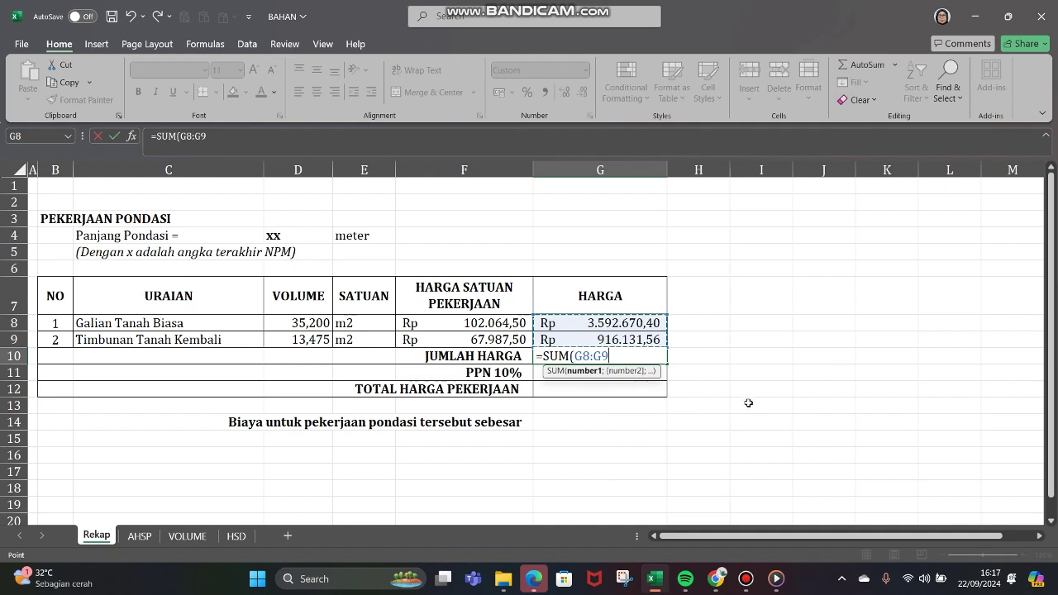
key("Return")
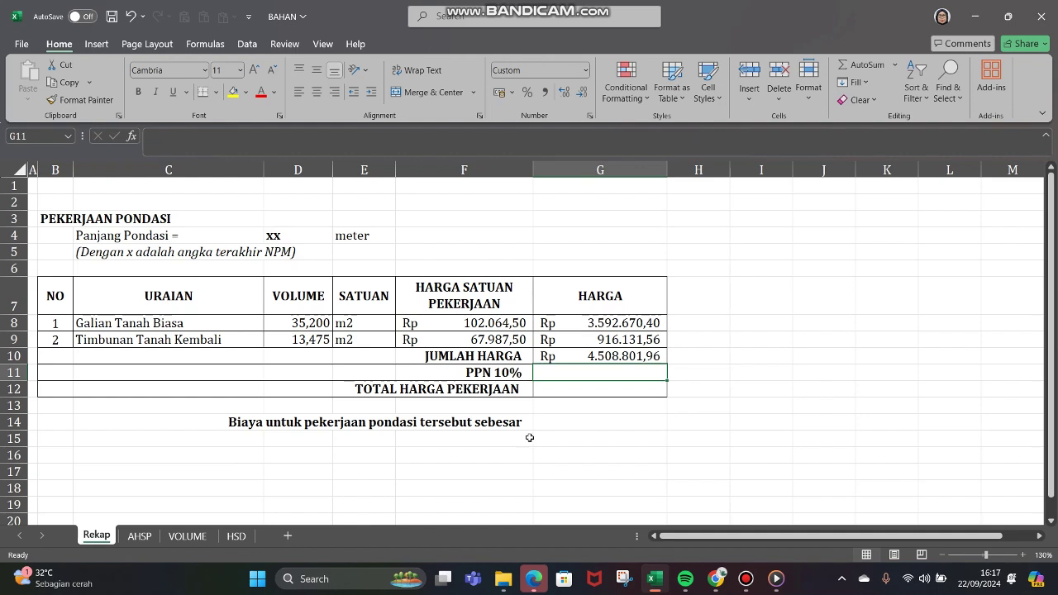
type("=")
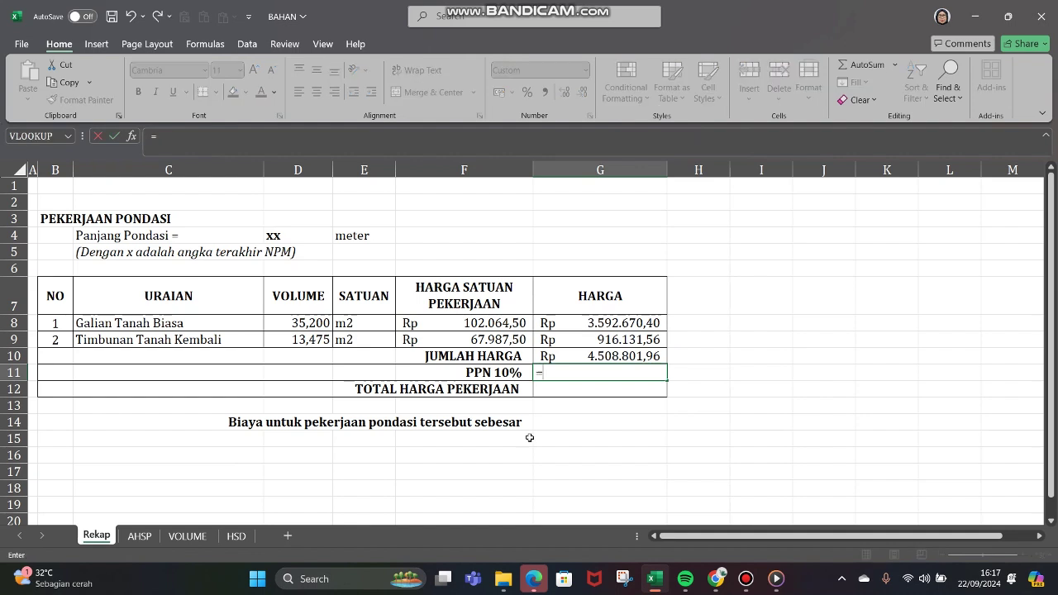
type("10%")
left_click(606, 355)
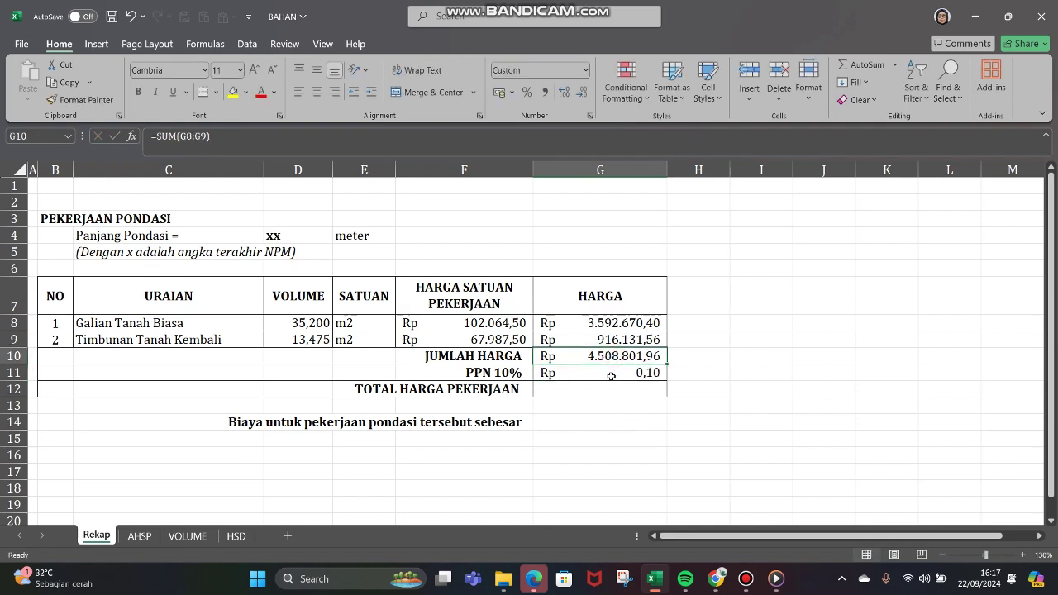
Calculate the PPN 10% tax in G11 by multiplying 10% by the JUMLAH HARGA cell G10
left_click(612, 374)
type("=1")
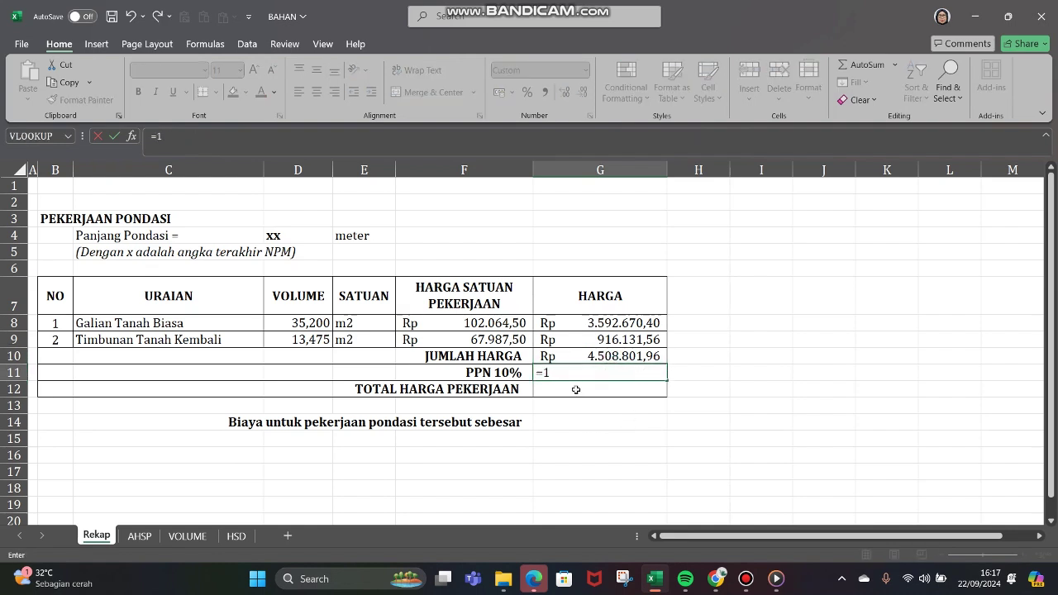
type("0%*")
left_click(628, 355)
key("Return")
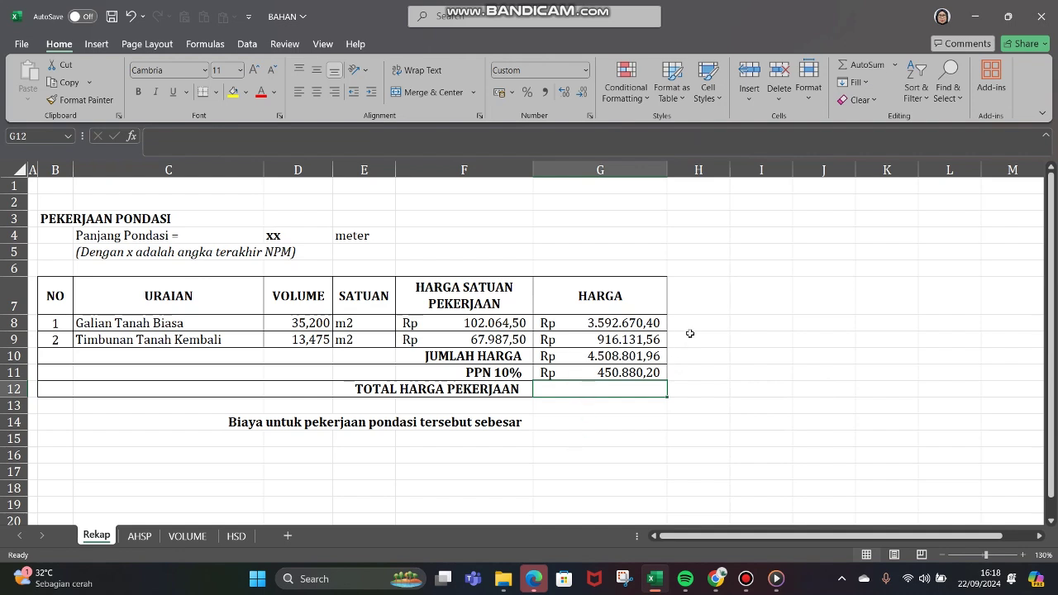
Calculate TOTAL HARGA PEKERJAAN in G12 by adding the subtotal G10 and the tax G11
left_click(851, 64)
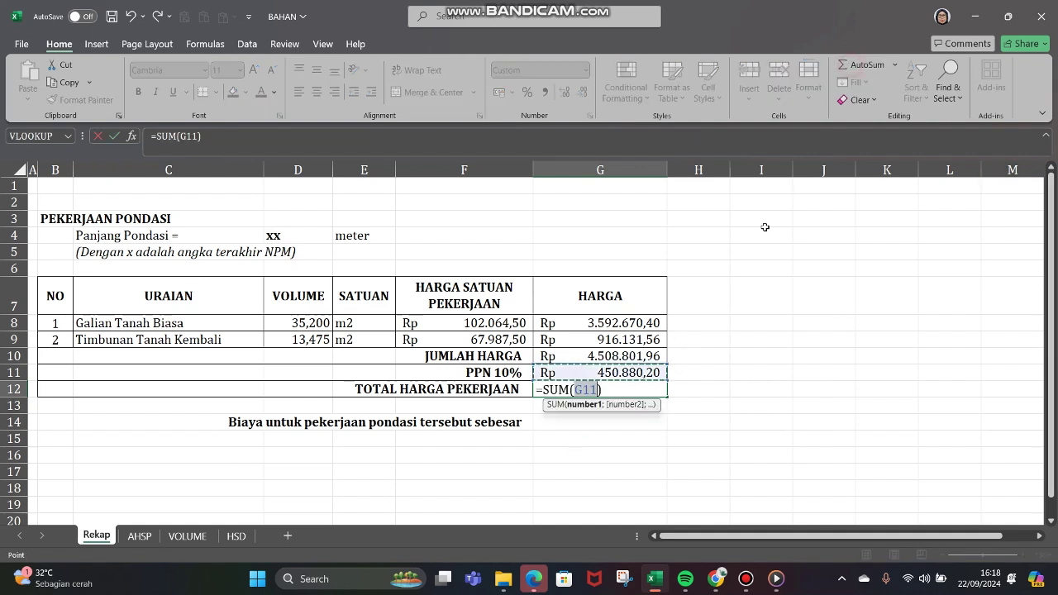
key("Escape")
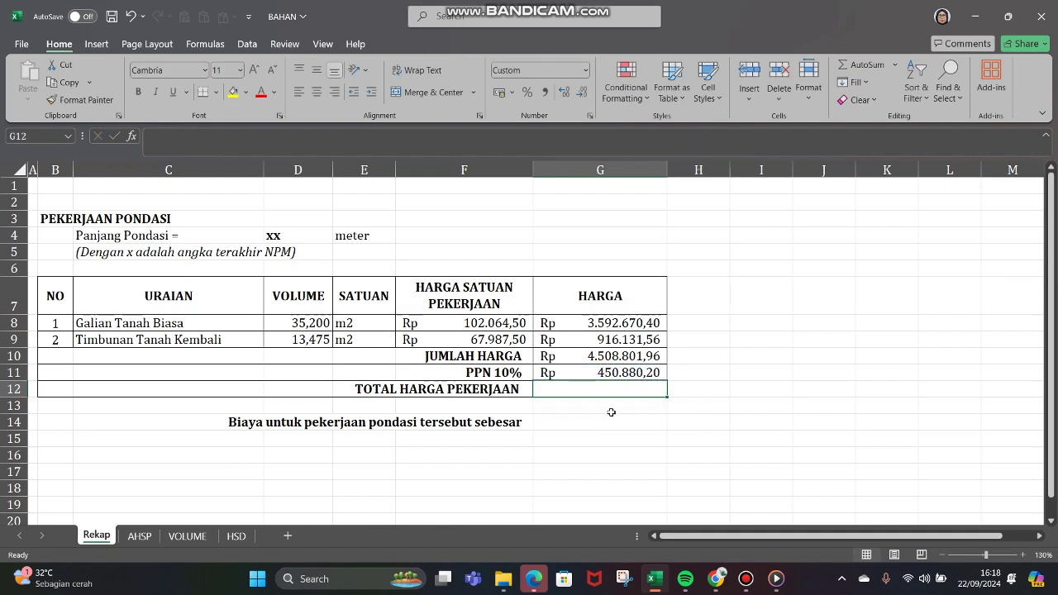
type("=")
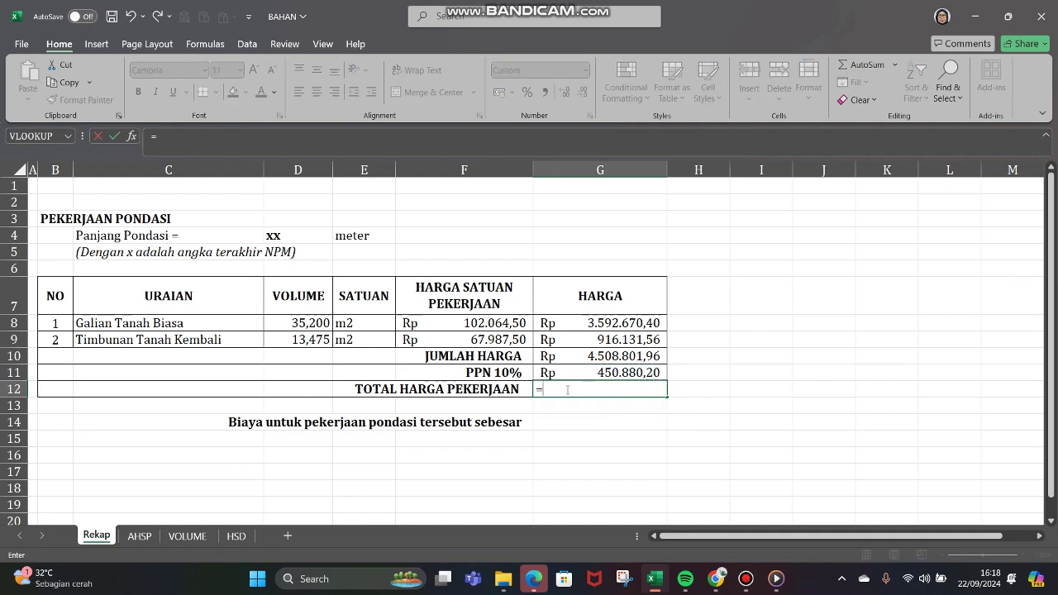
type("G10+")
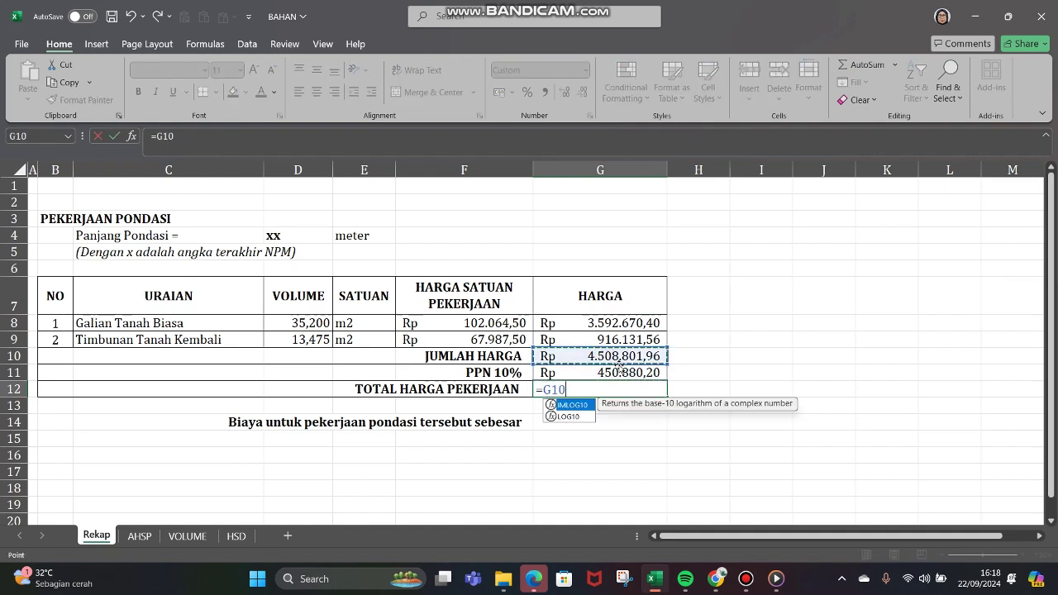
left_click(619, 368)
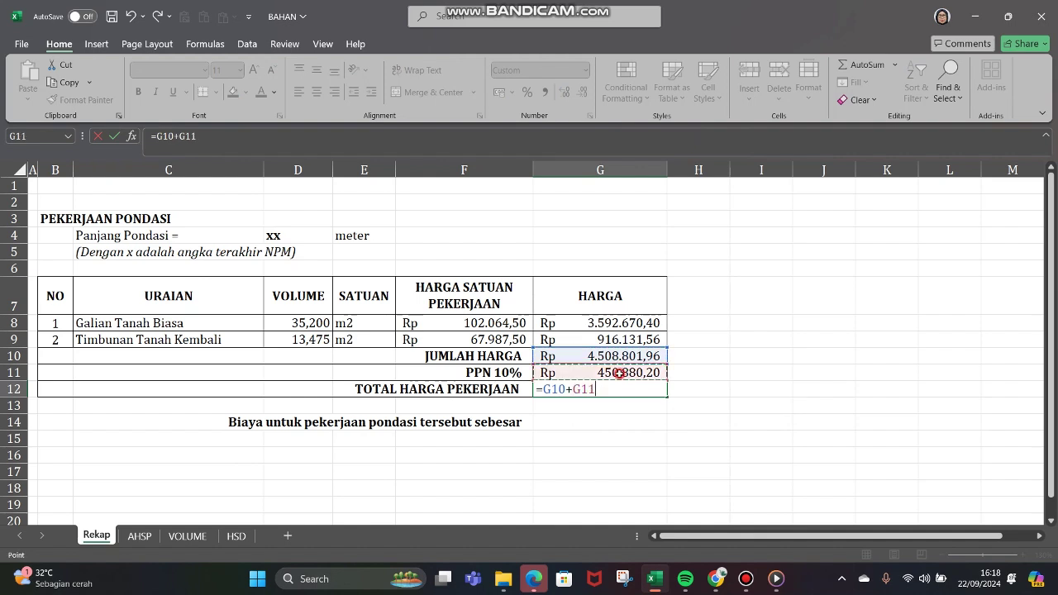
key("Return")
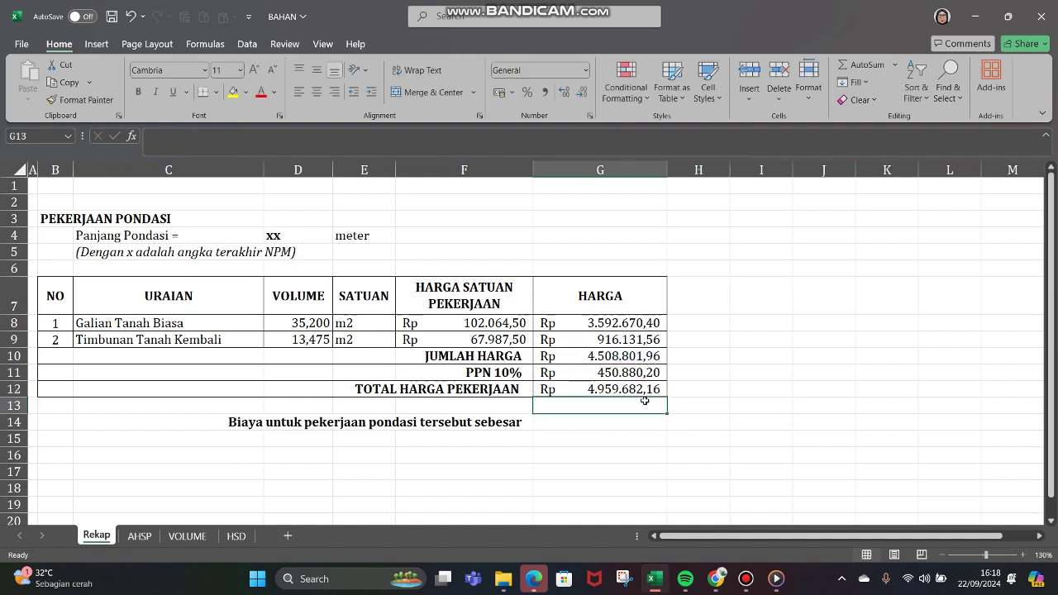
Link the final foundation work cost in G14 to the total in G12 and check its formula
left_click(567, 421)
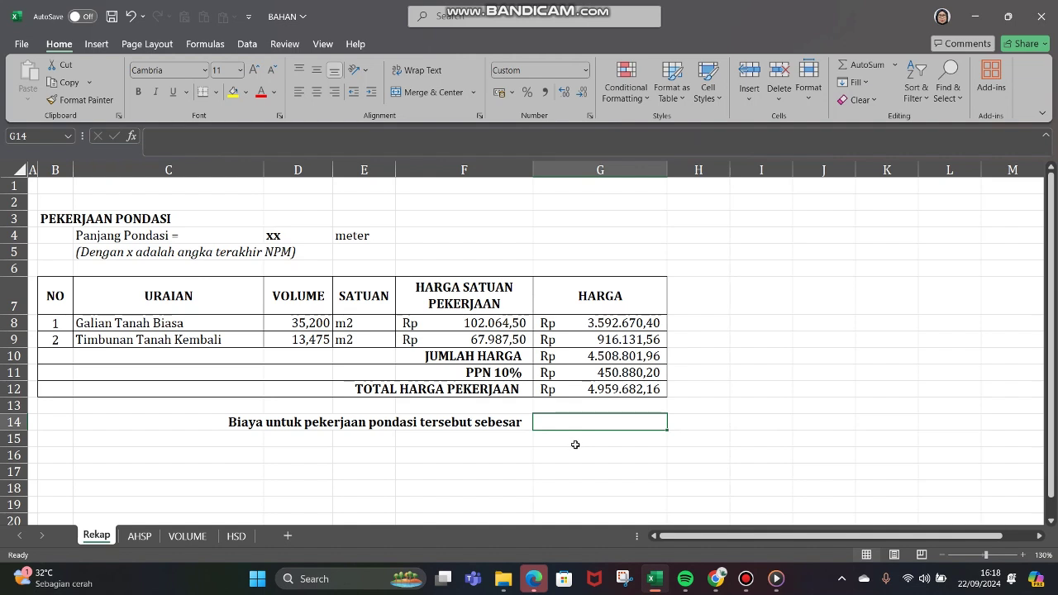
type("=")
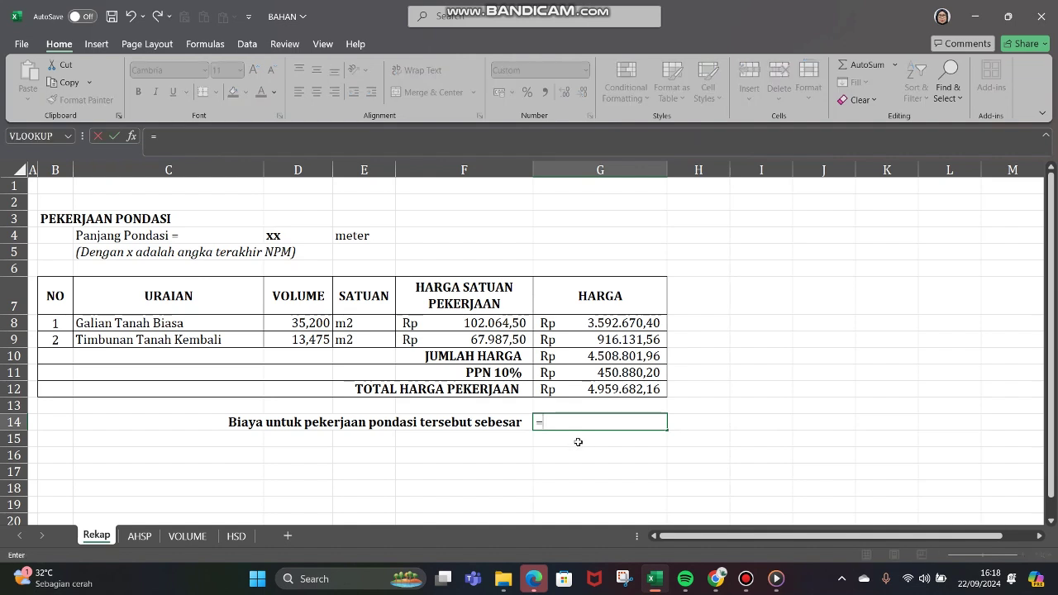
left_click(610, 388)
key("Return")
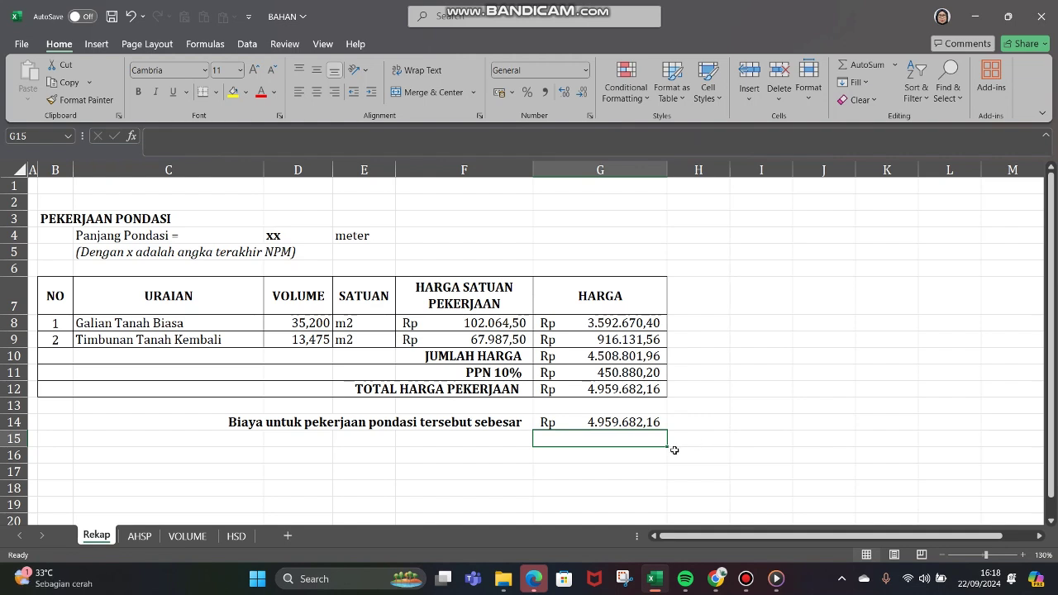
left_click(739, 417)
left_click(563, 420)
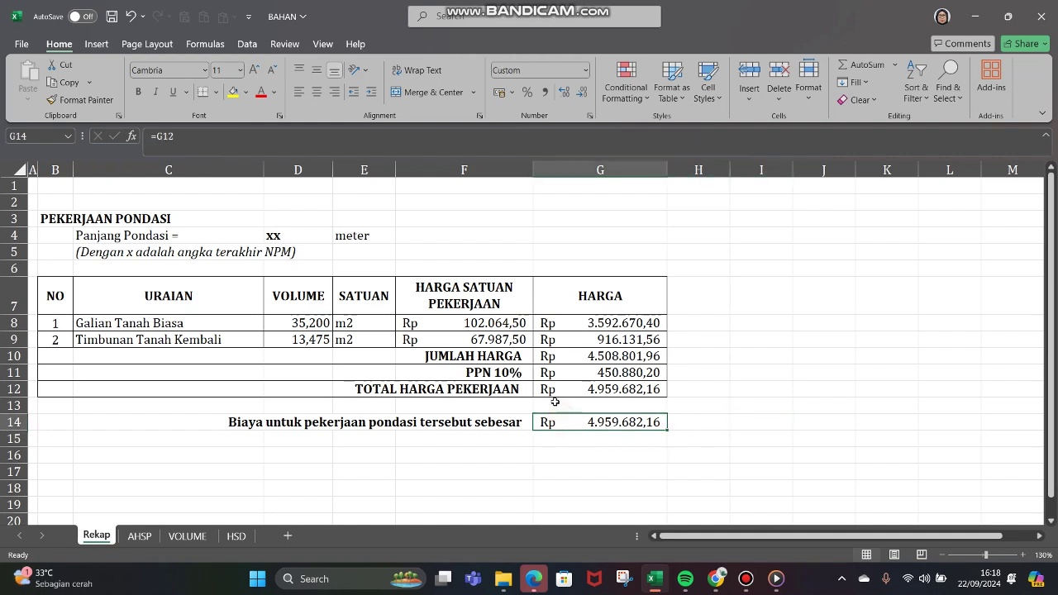
left_click(281, 407)
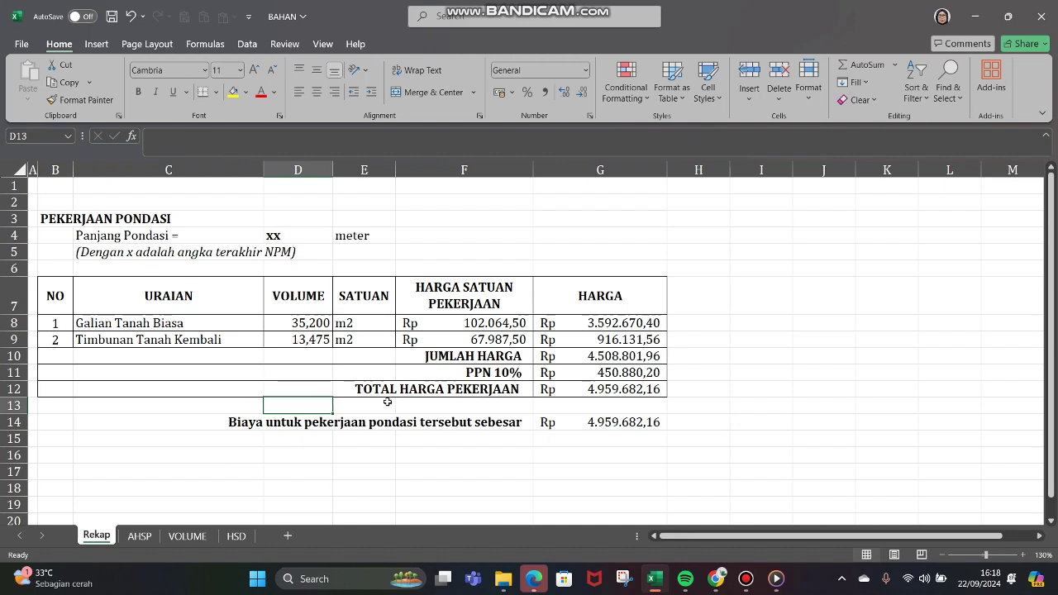